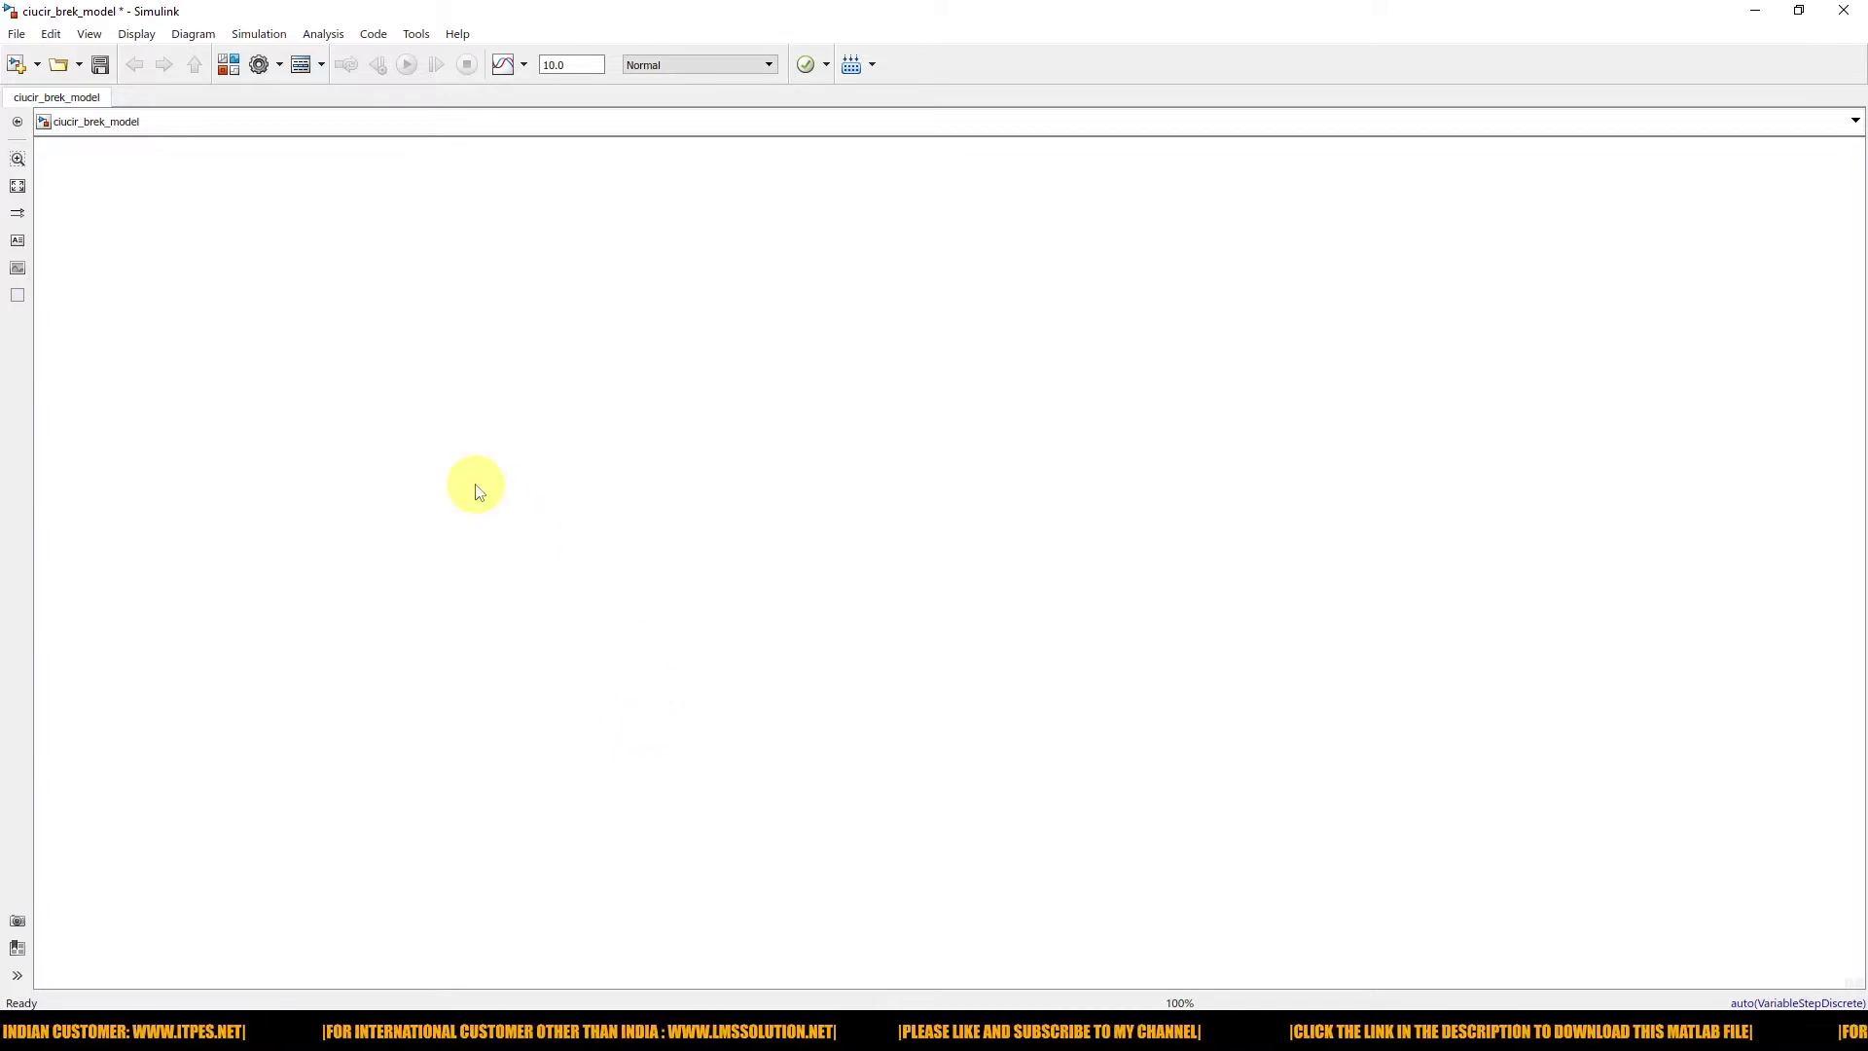
- Drag the Breaker block from the Power Systems Elements library onto the empty model canvas
click(230, 68)
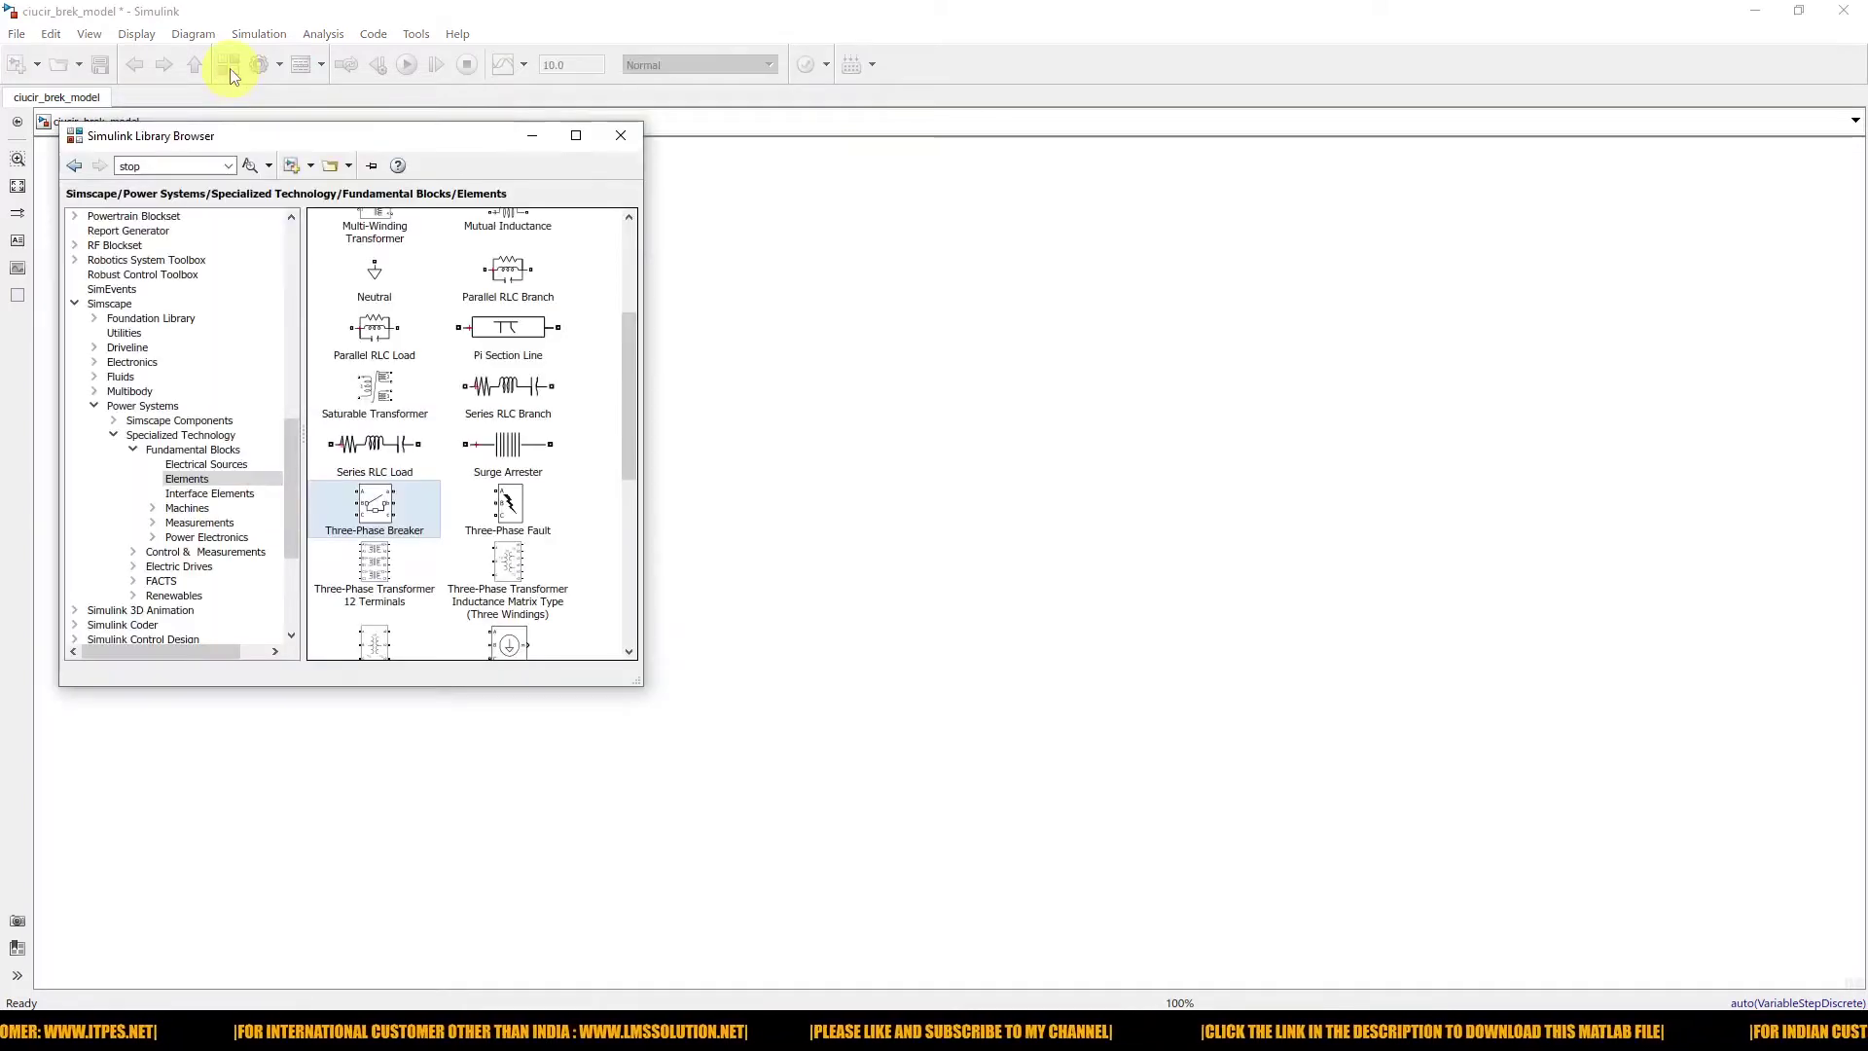
drag(268, 141, 659, 196)
scroll(769, 418, up, 4)
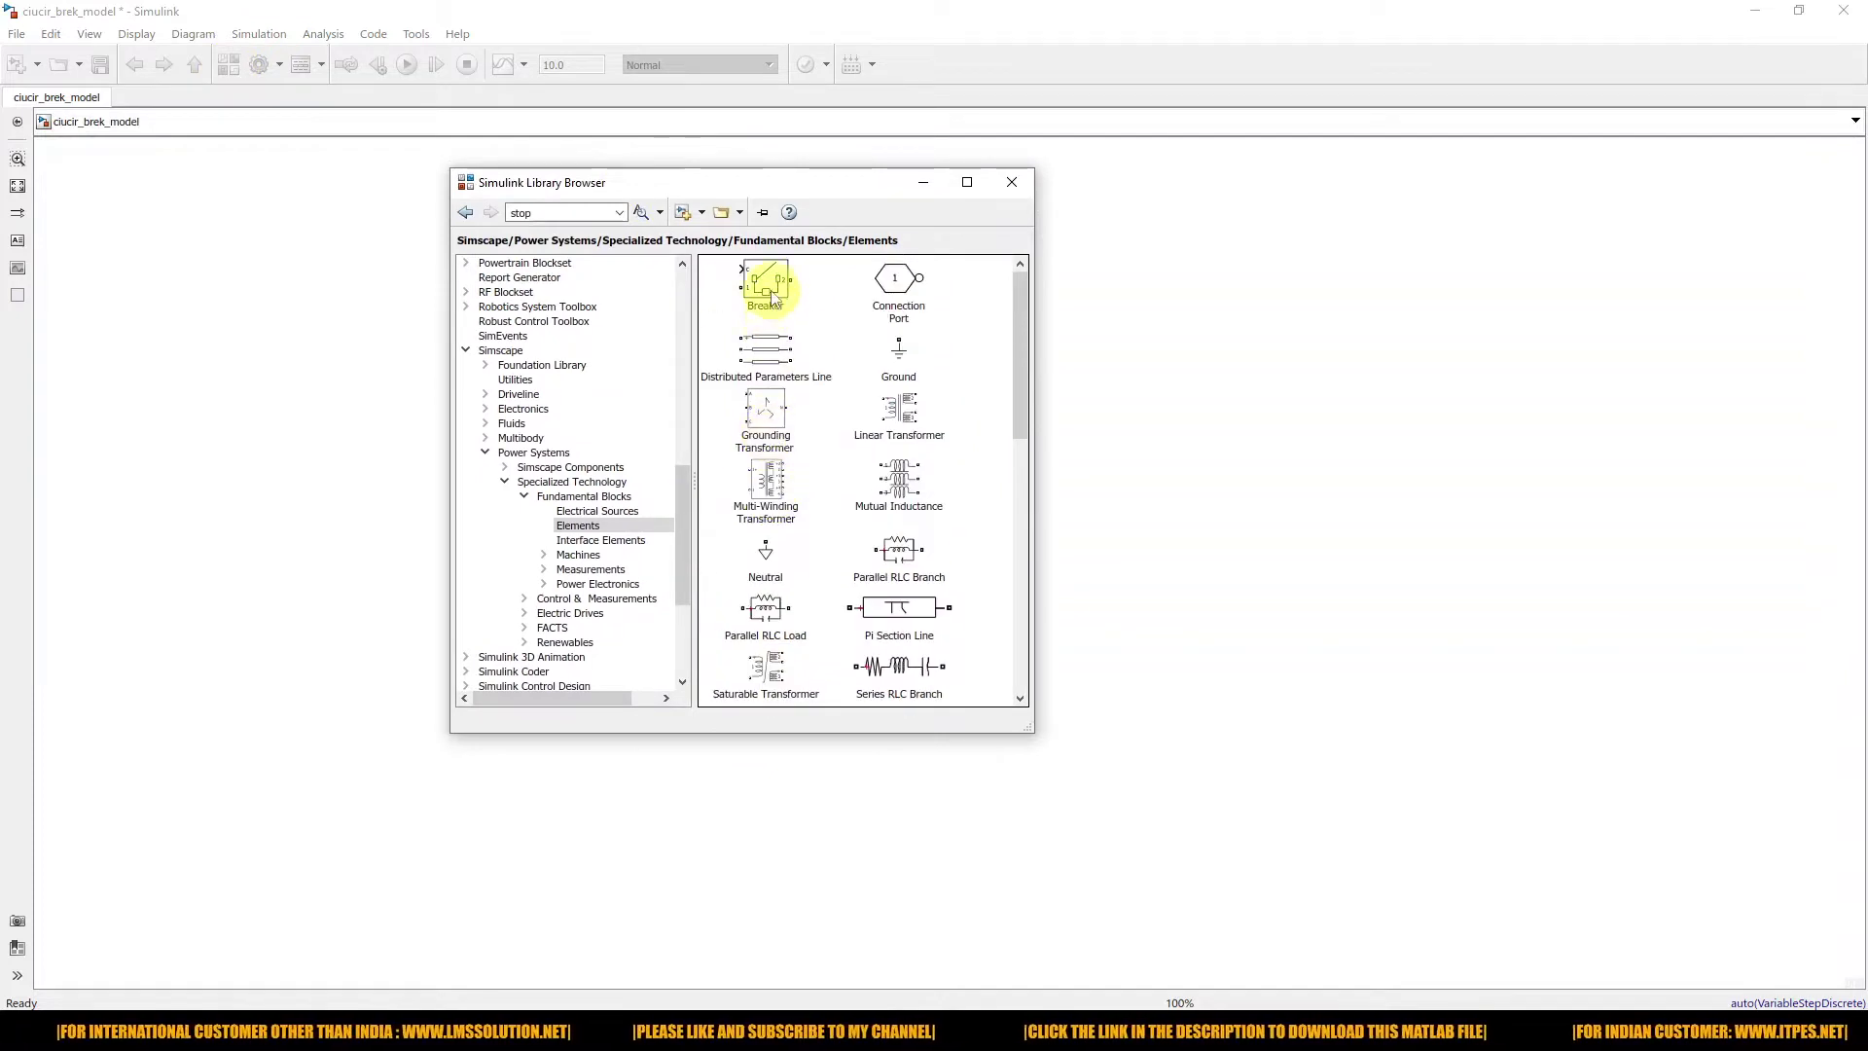
click(768, 291)
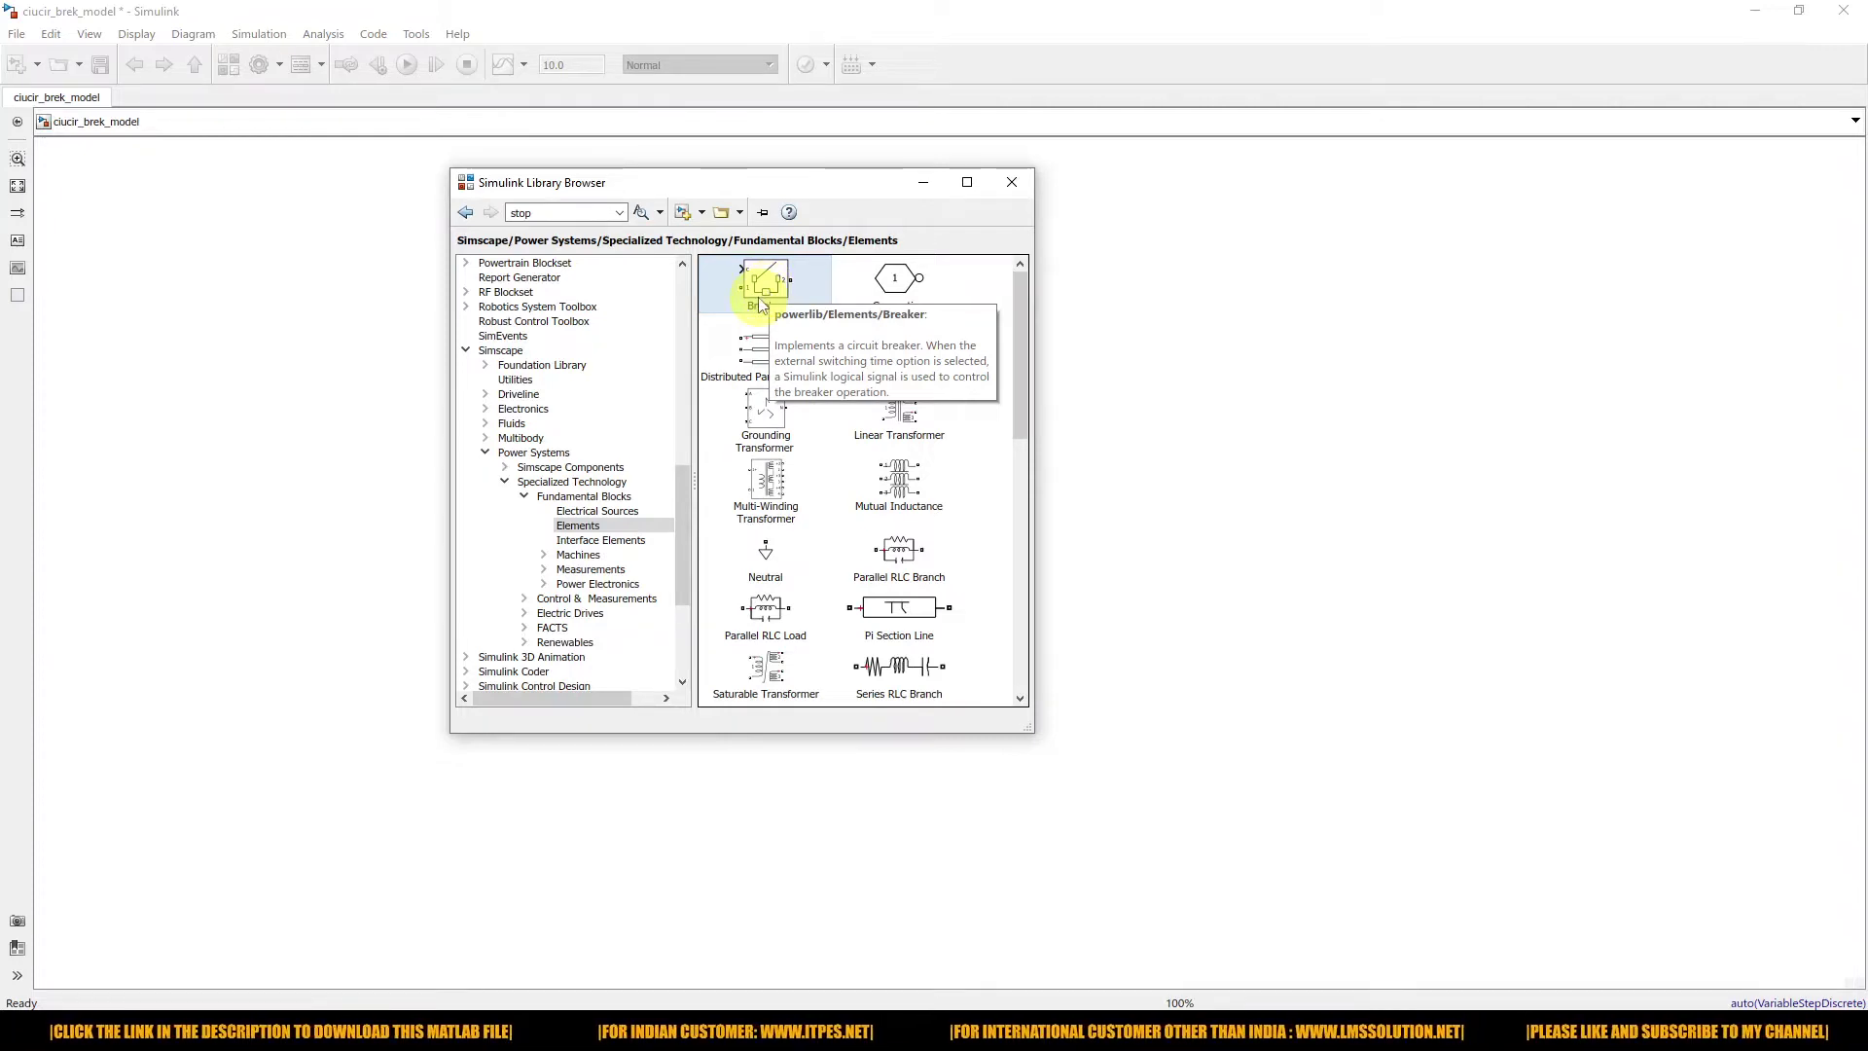
drag(764, 292, 805, 359)
- Insert a DC Voltage Source and position it left of the breaker
click(792, 461)
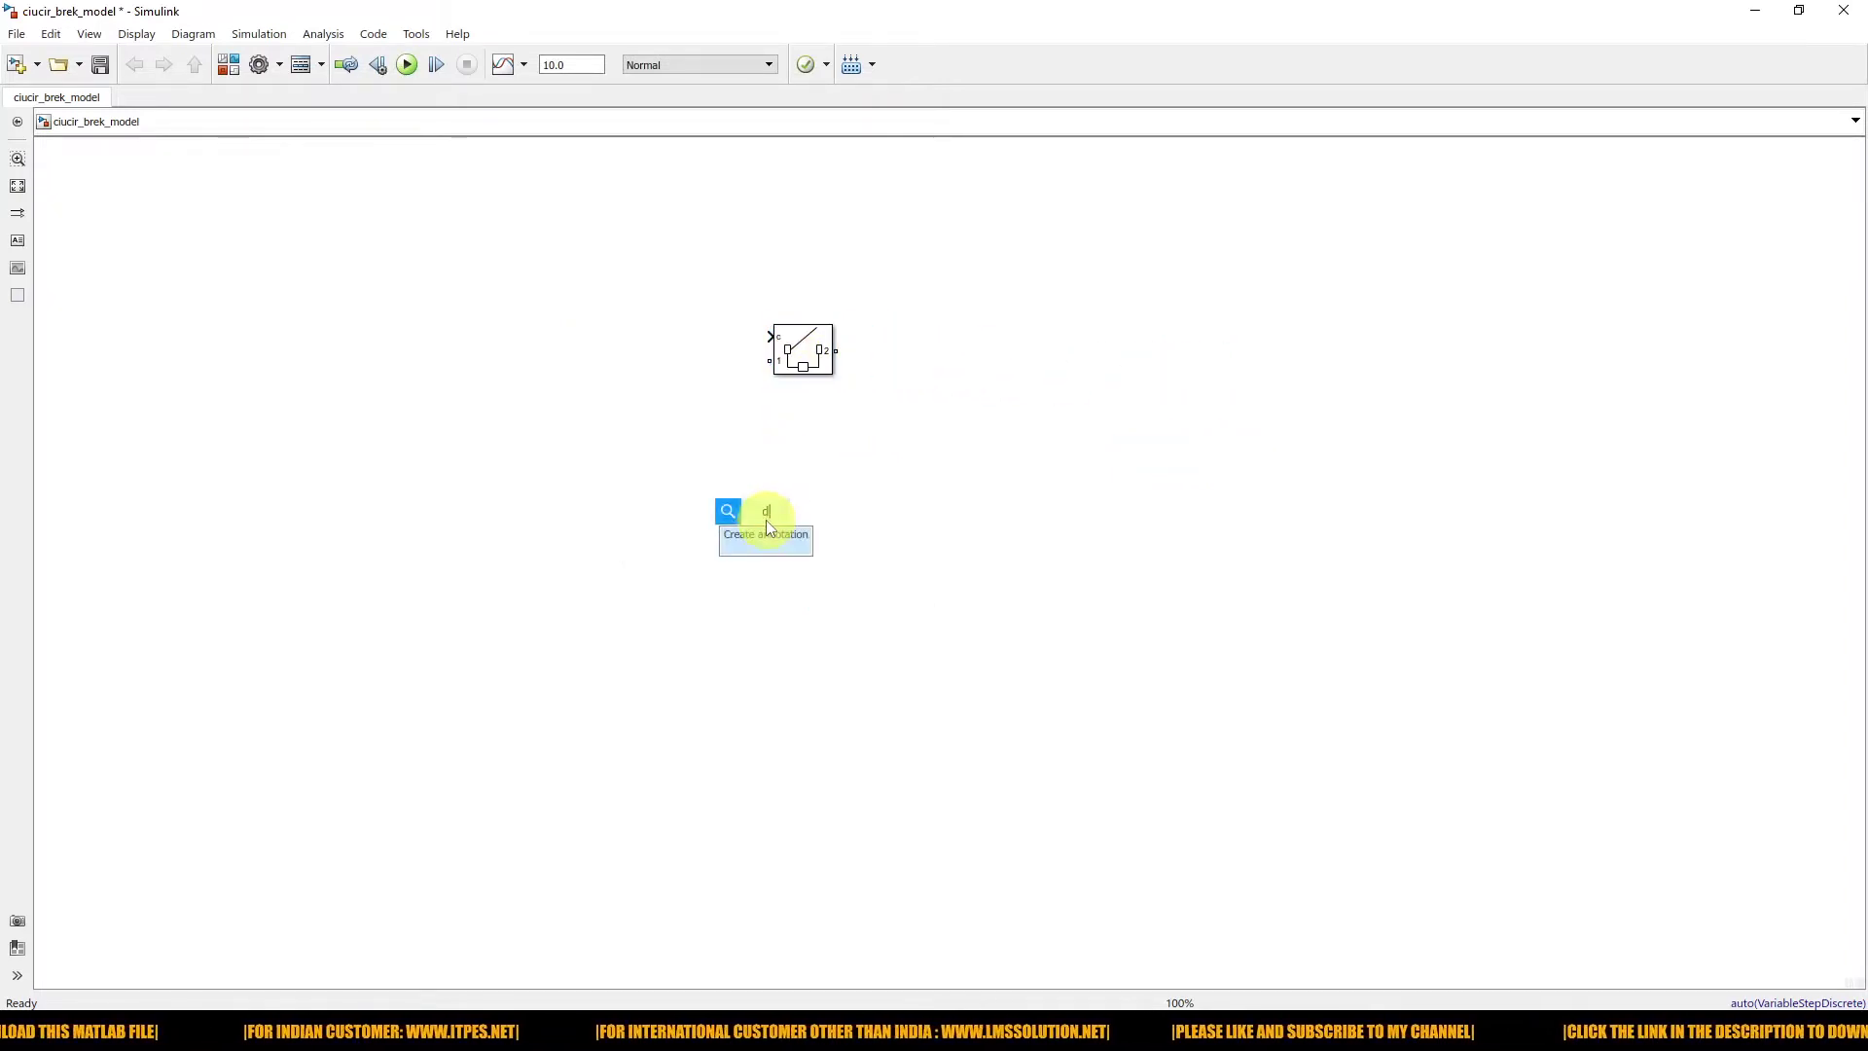
text(dc vol)
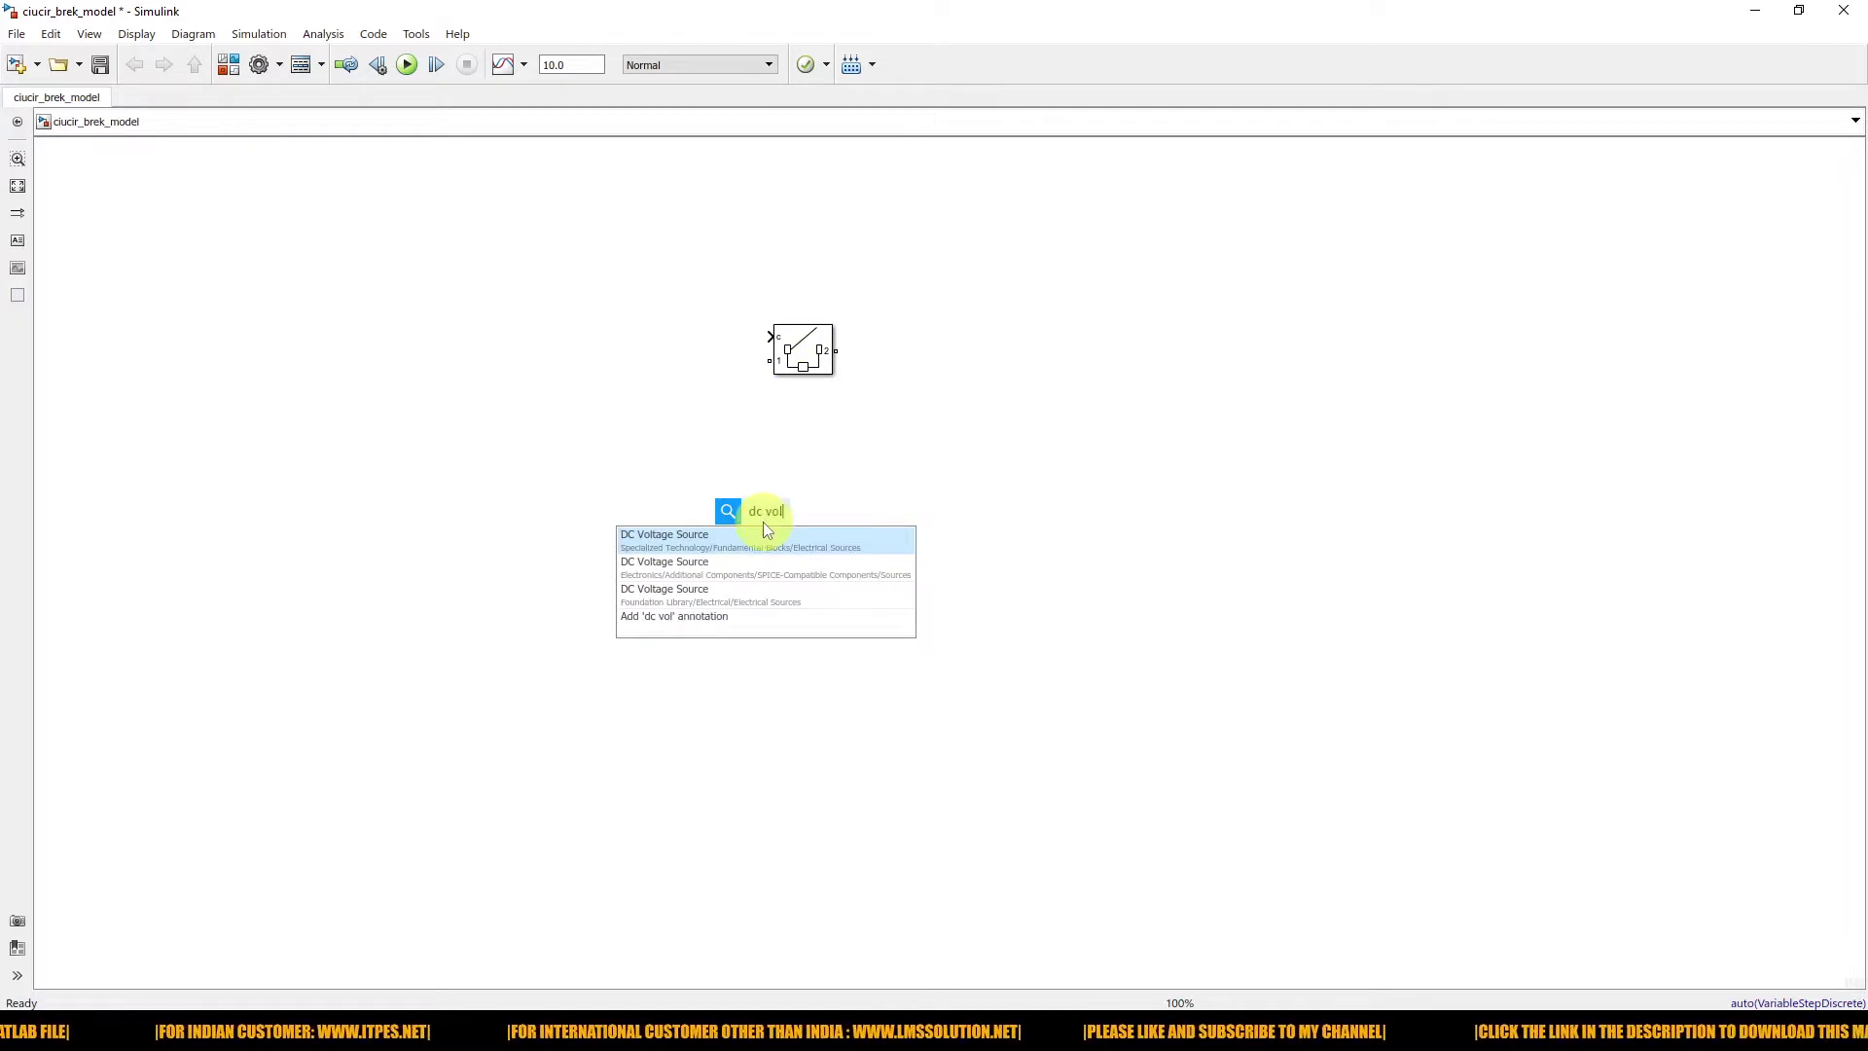
key(Return)
mouse_move(762, 527)
mouse_down()
mouse_move(599, 413)
mouse_move(771, 361)
mouse_up()
click(659, 412)
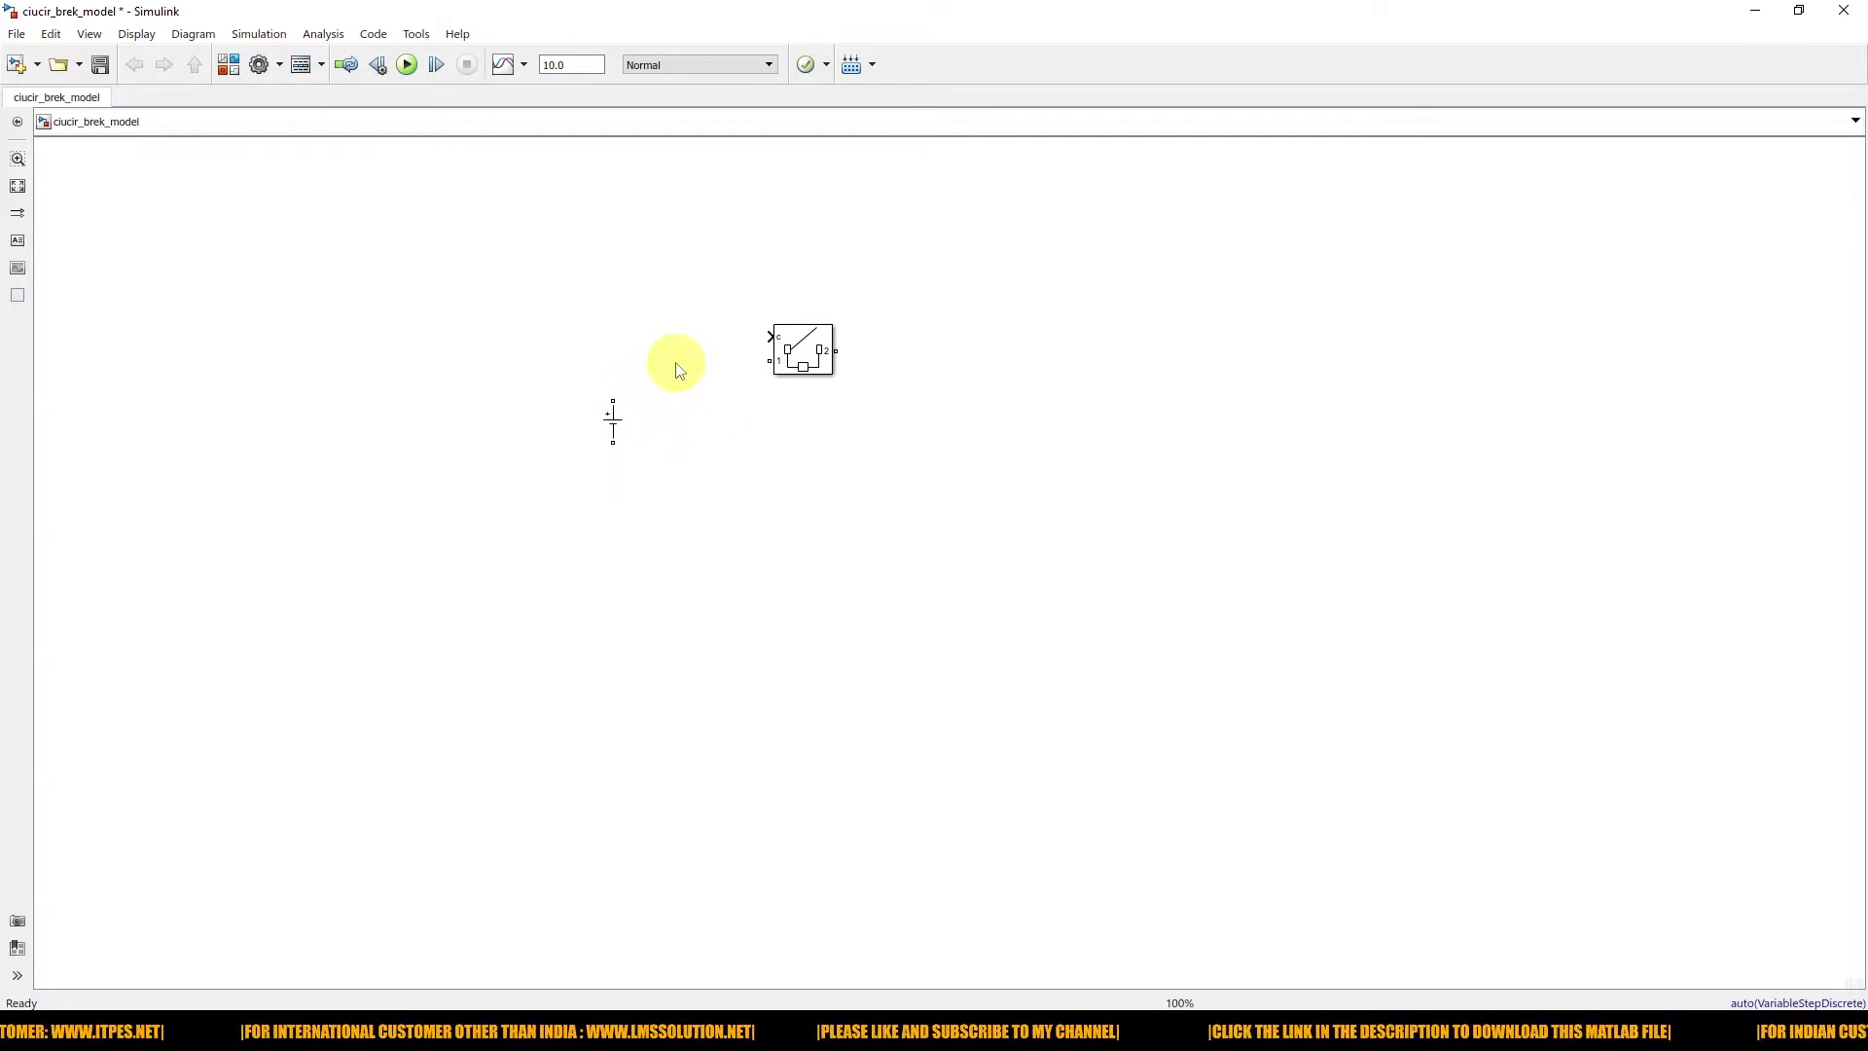
drag(609, 418, 546, 418)
- Insert a Current Measurement before breaker port 1 and wire the source's + terminal into it
double_click(634, 523)
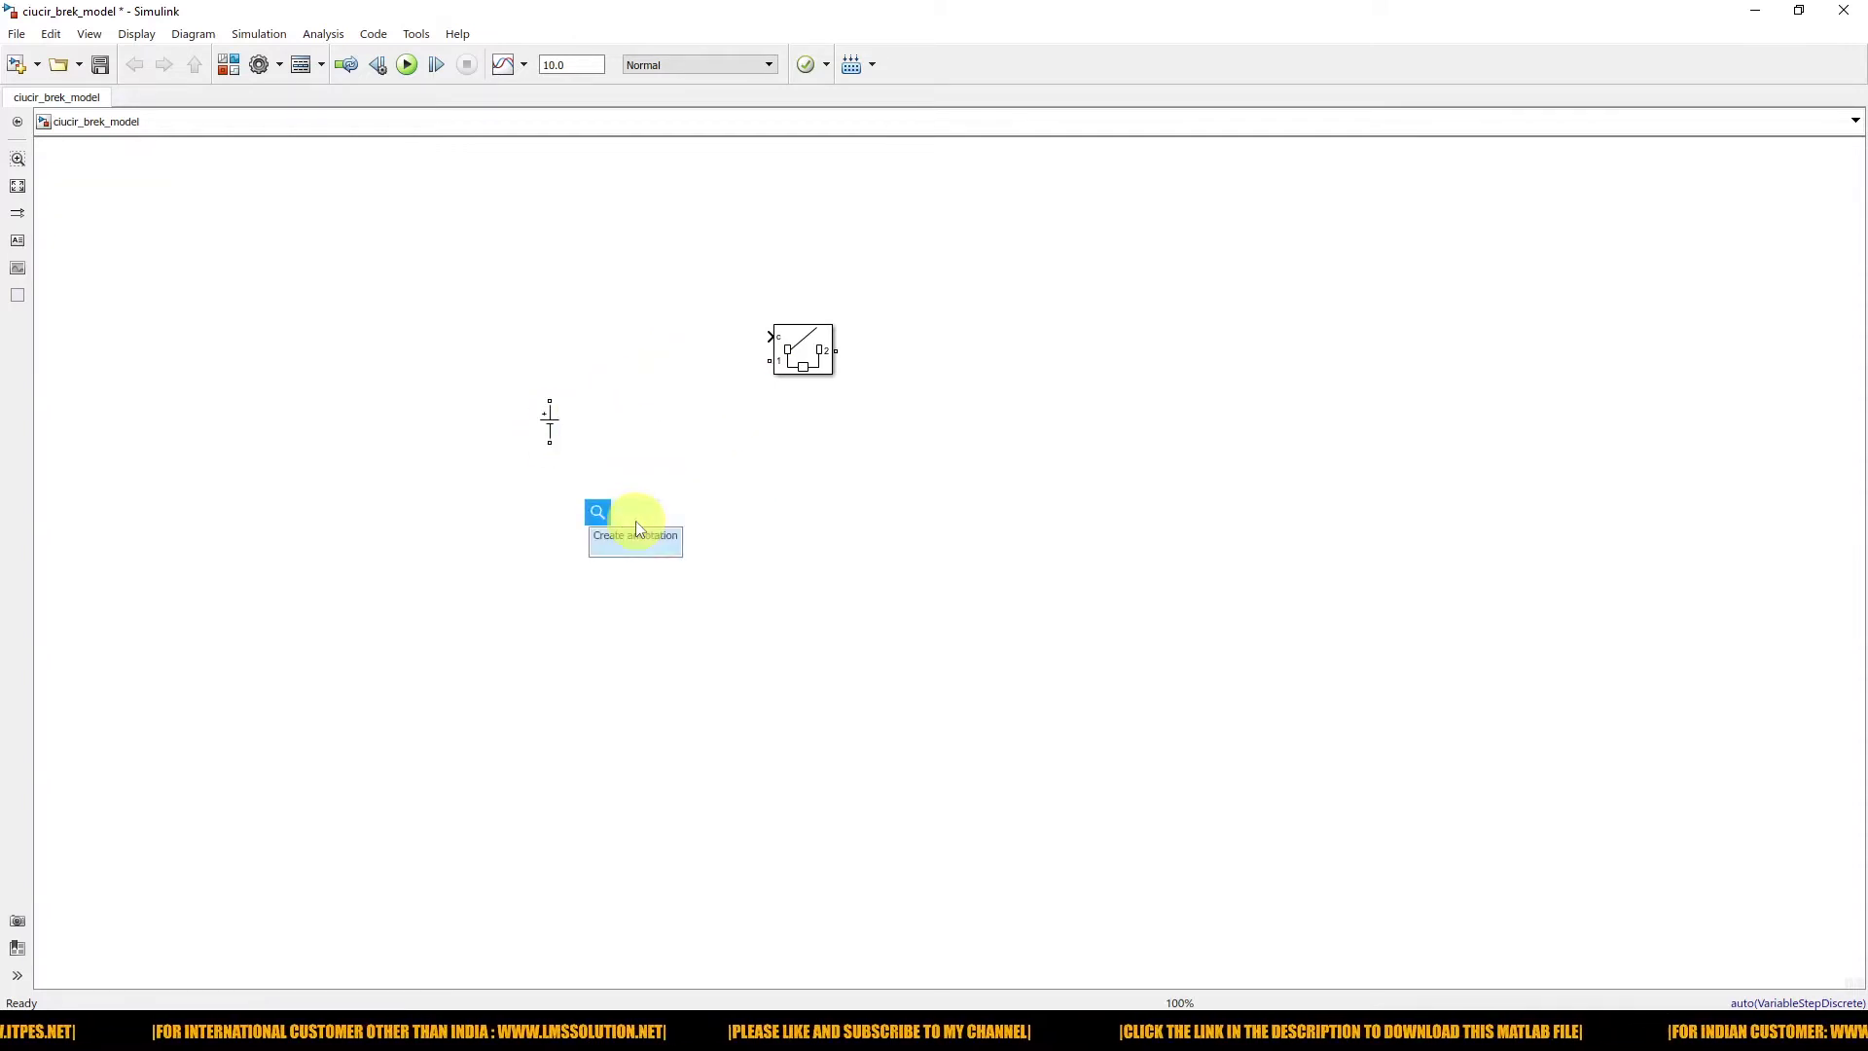
text(curr)
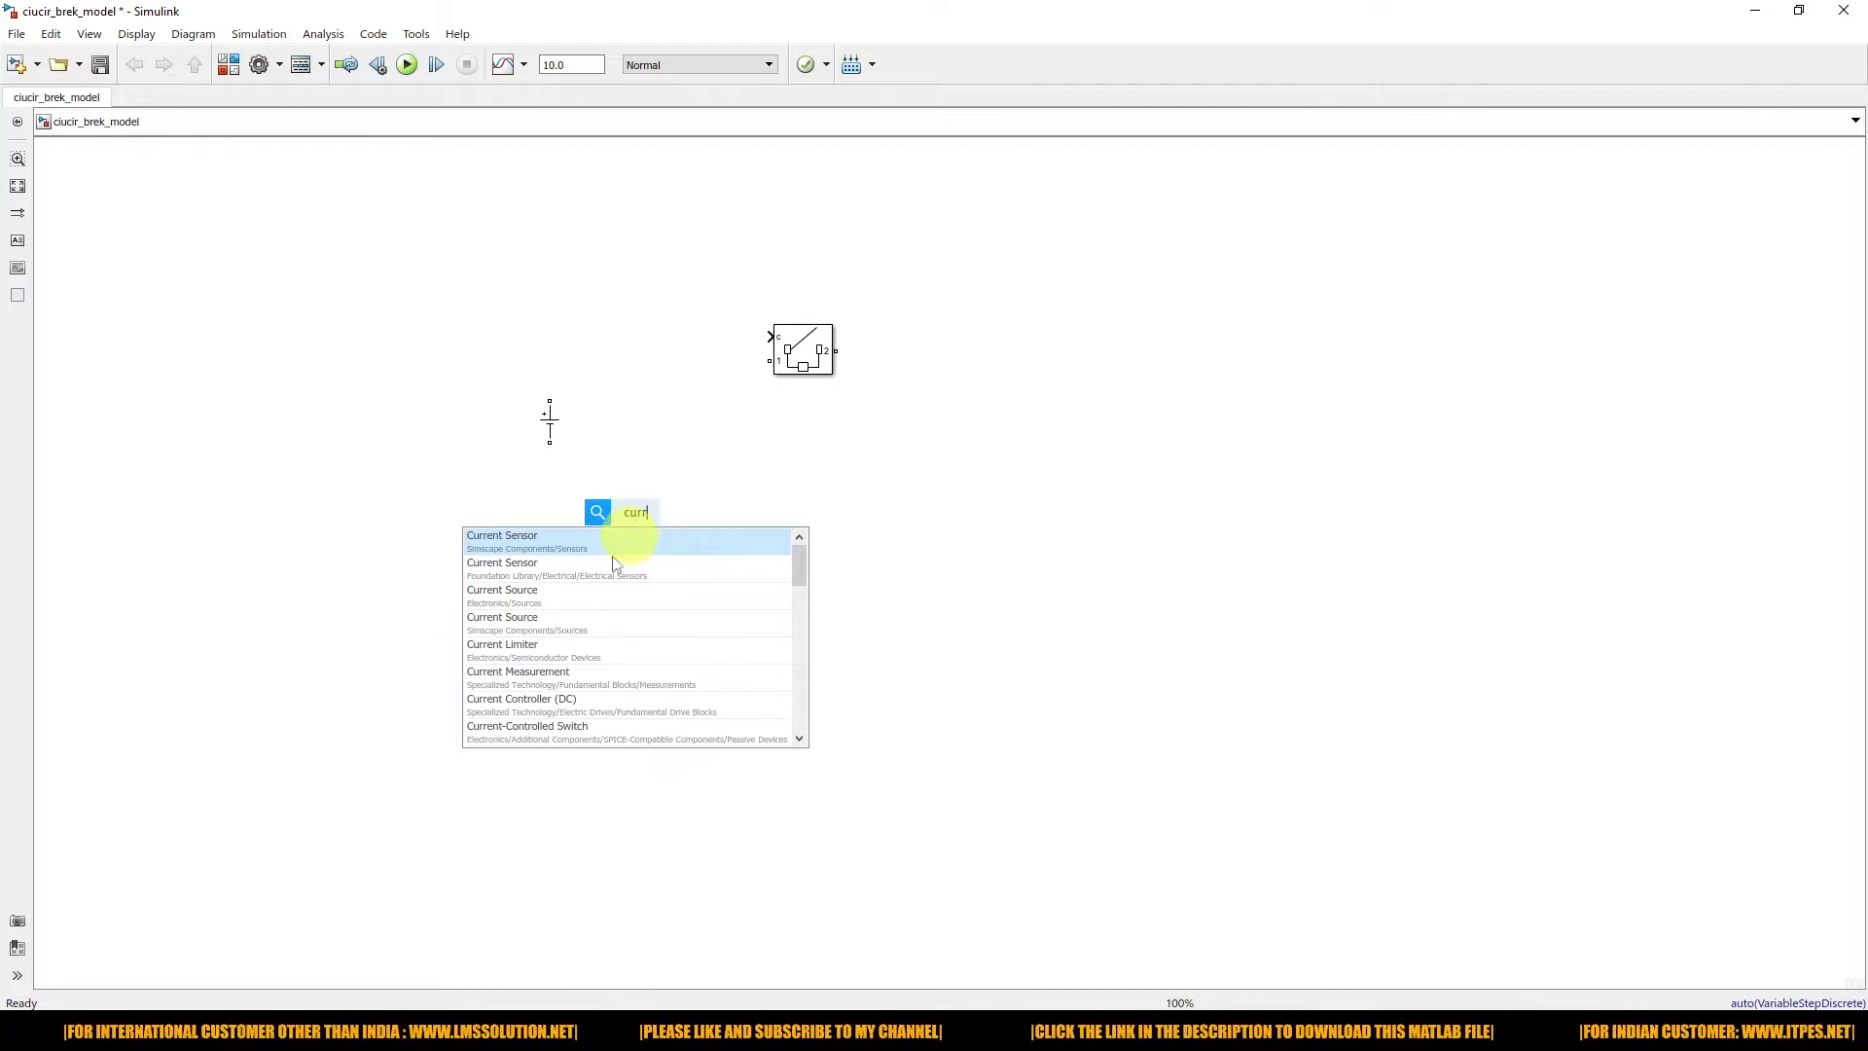
click(554, 672)
scroll(471, 364, up, 3)
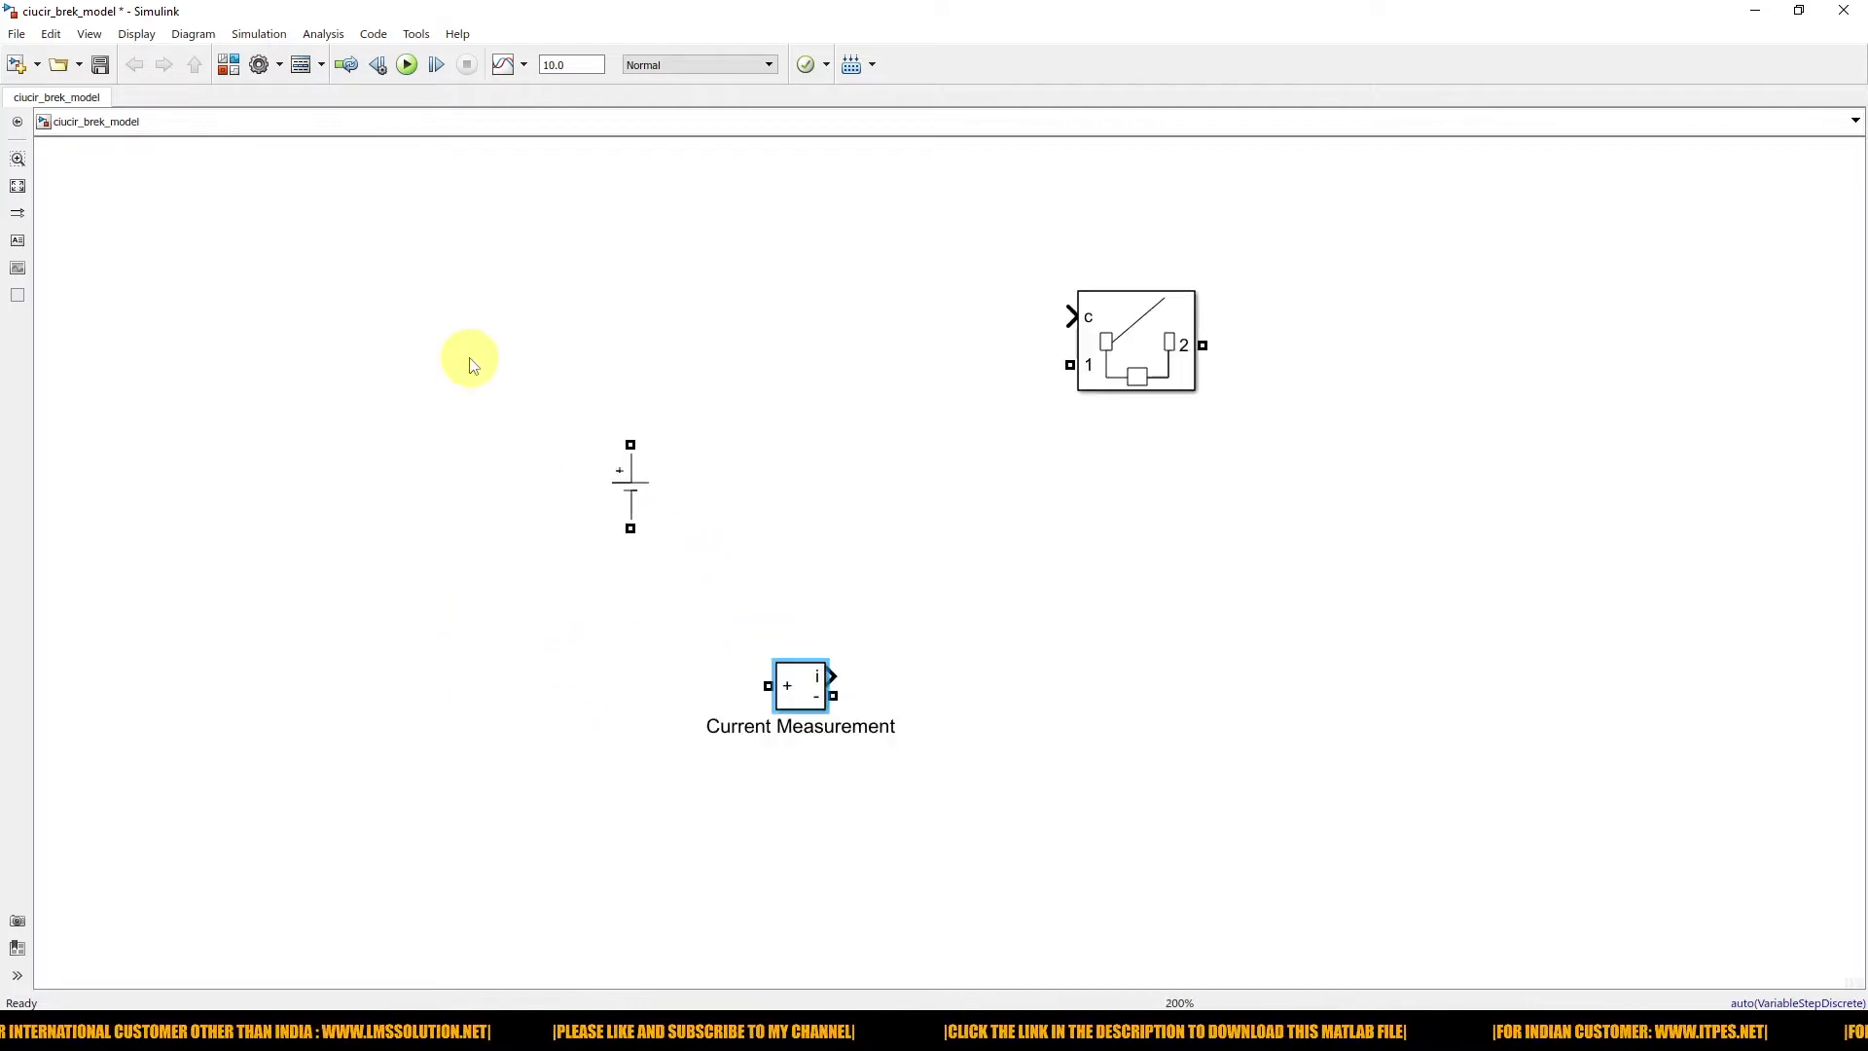
drag(805, 669, 875, 348)
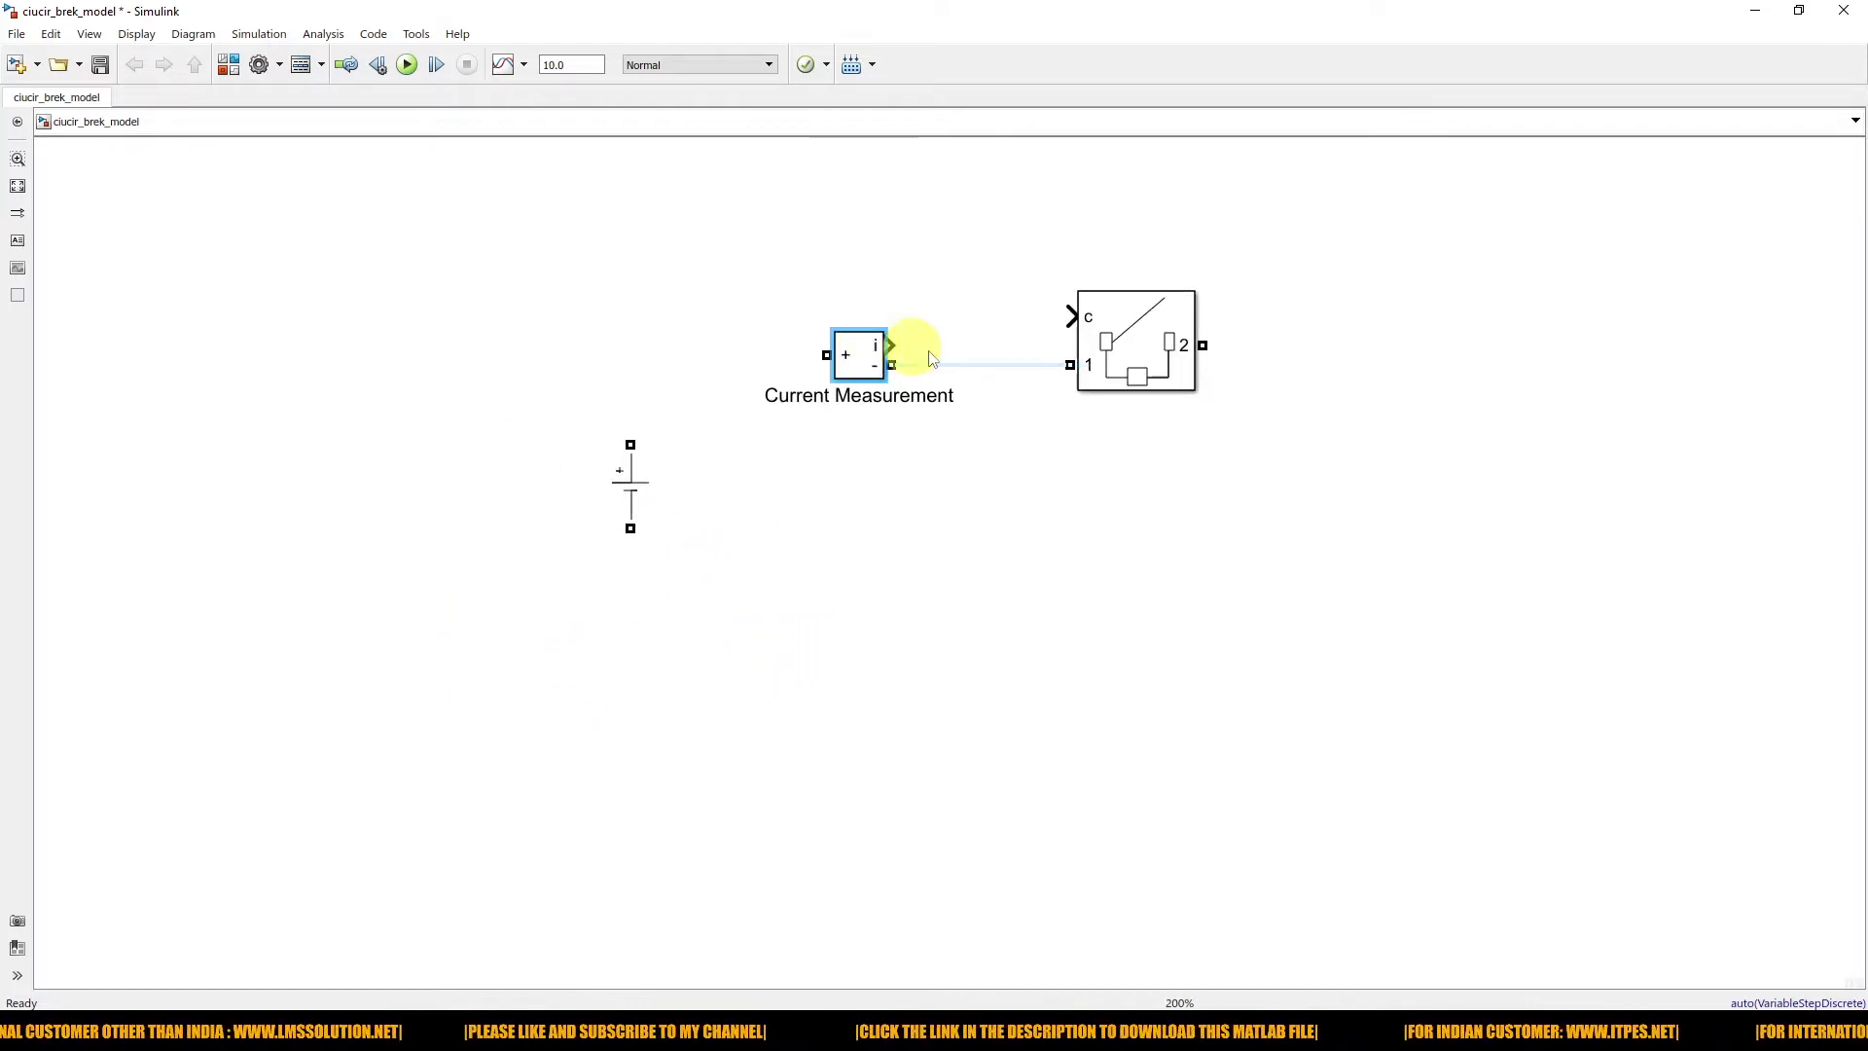
mouse_move(625, 445)
mouse_down()
mouse_move(629, 421)
mouse_move(817, 358)
mouse_up()
double_click(654, 672)
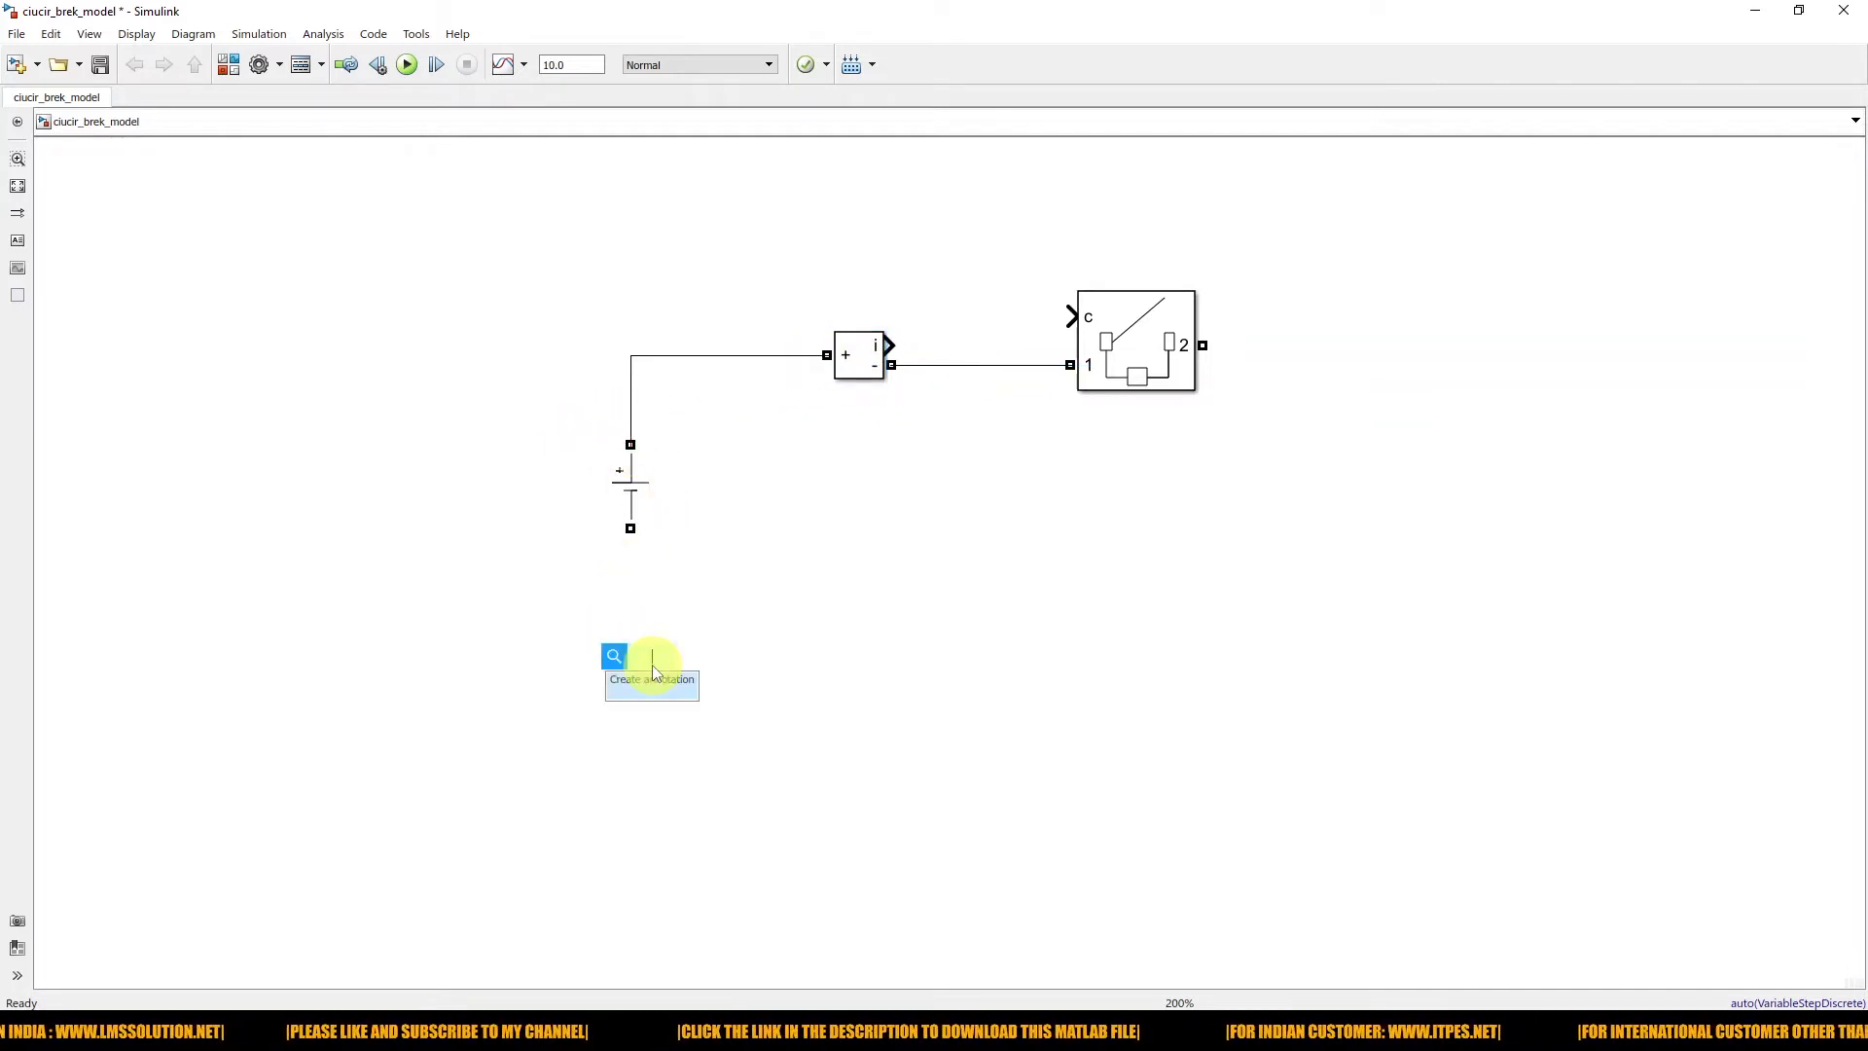
- Insert a Voltage Measurement beside the DC source and shift the source further left
text(voltage)
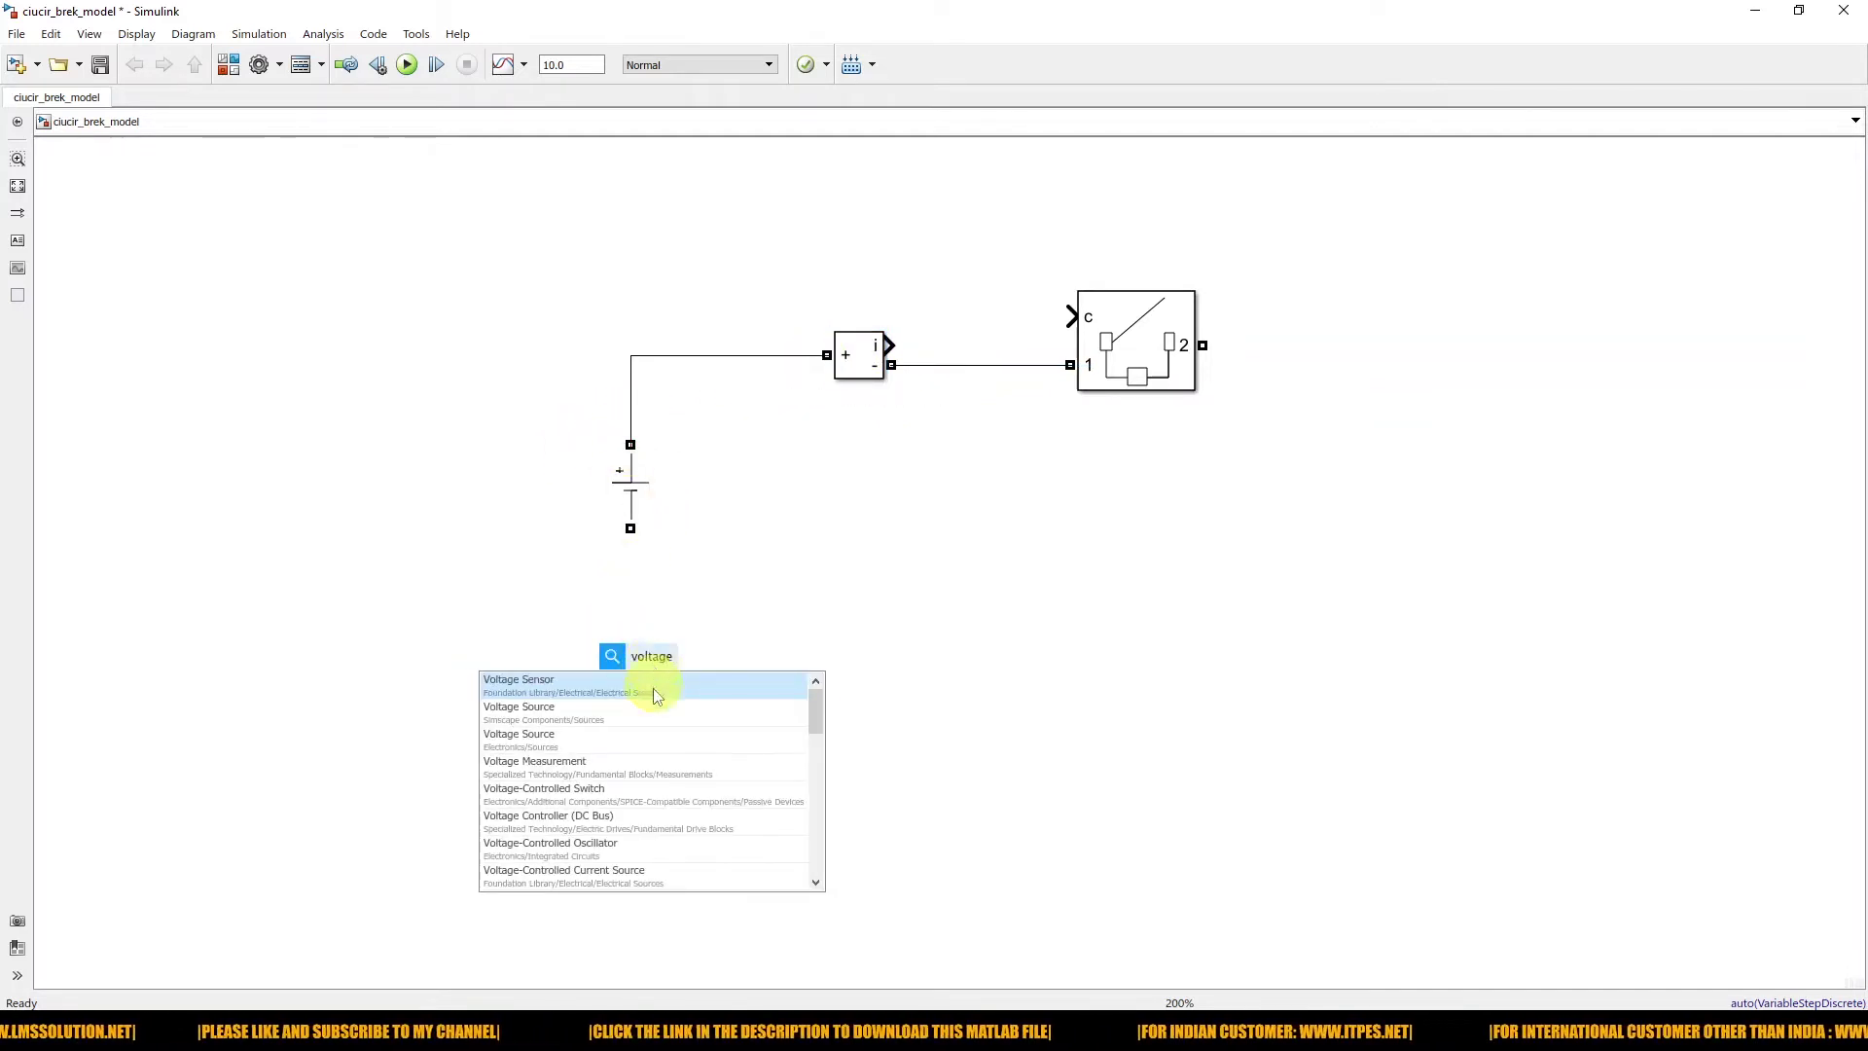
click(598, 764)
drag(657, 674, 858, 501)
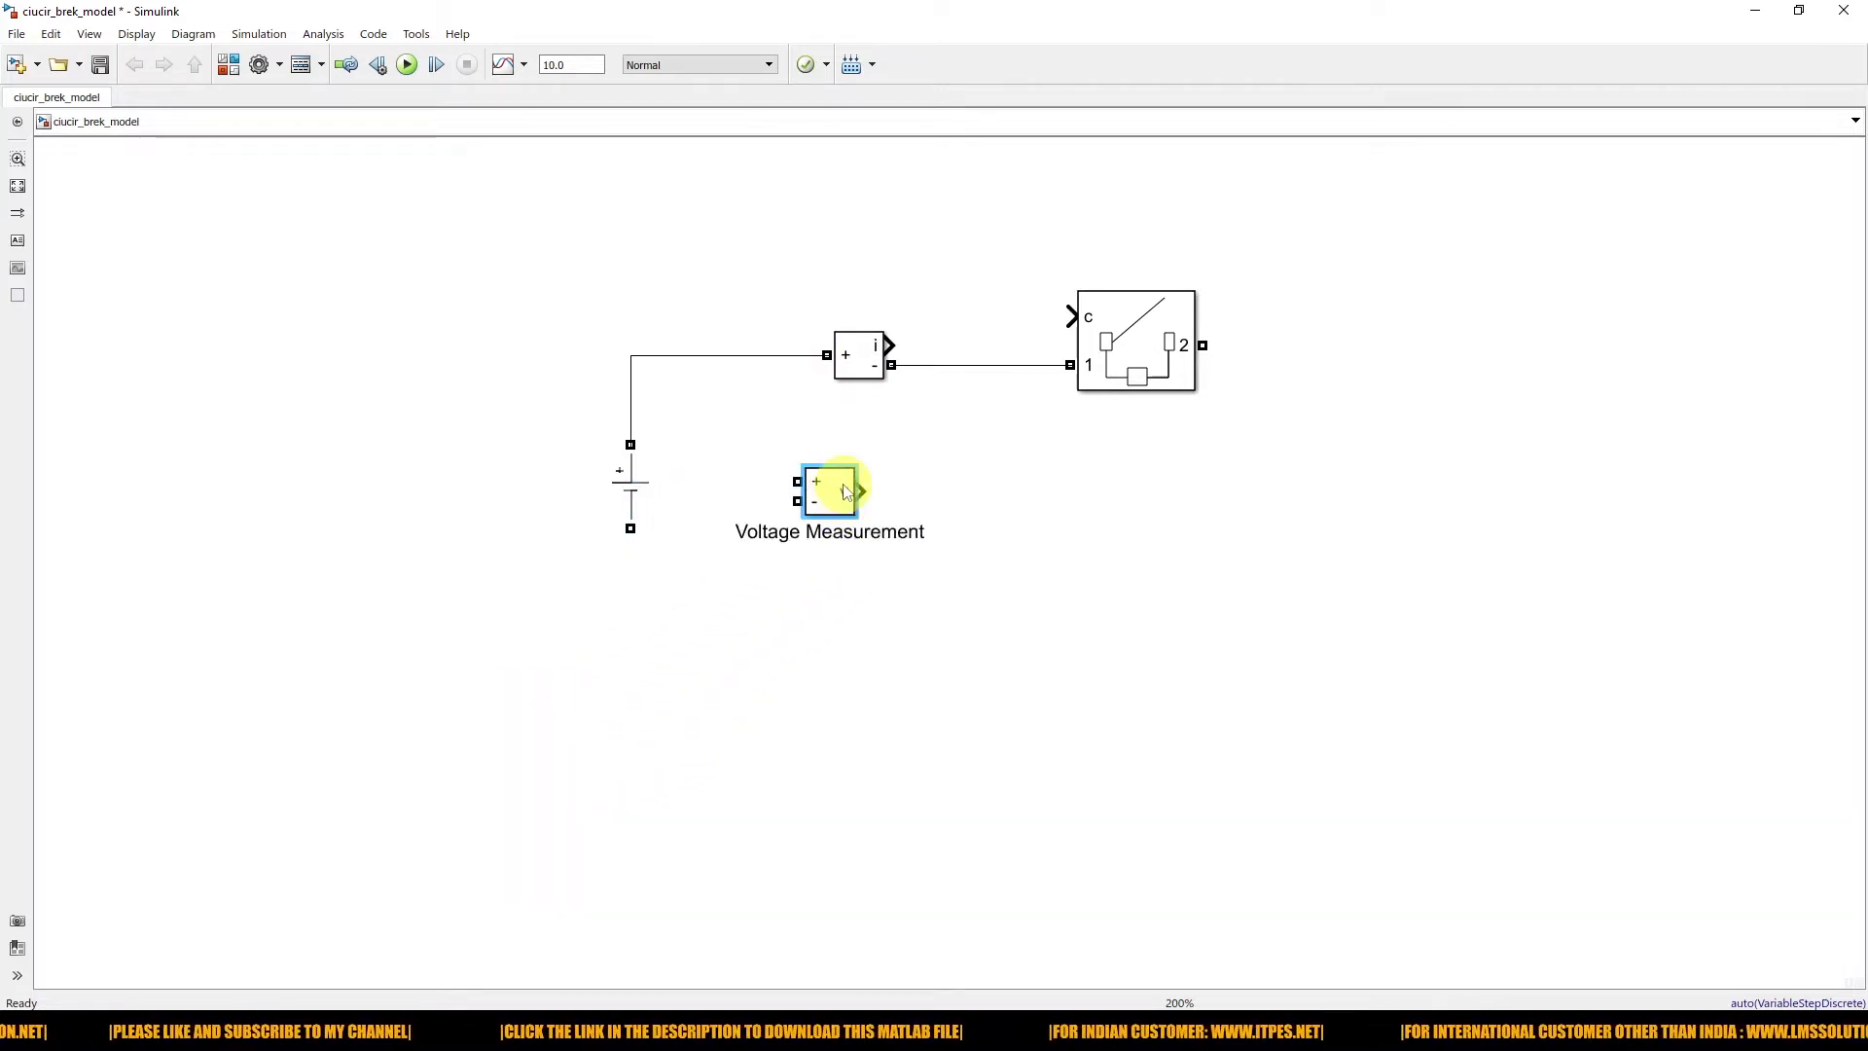
drag(628, 482, 628, 520)
drag(853, 489, 882, 519)
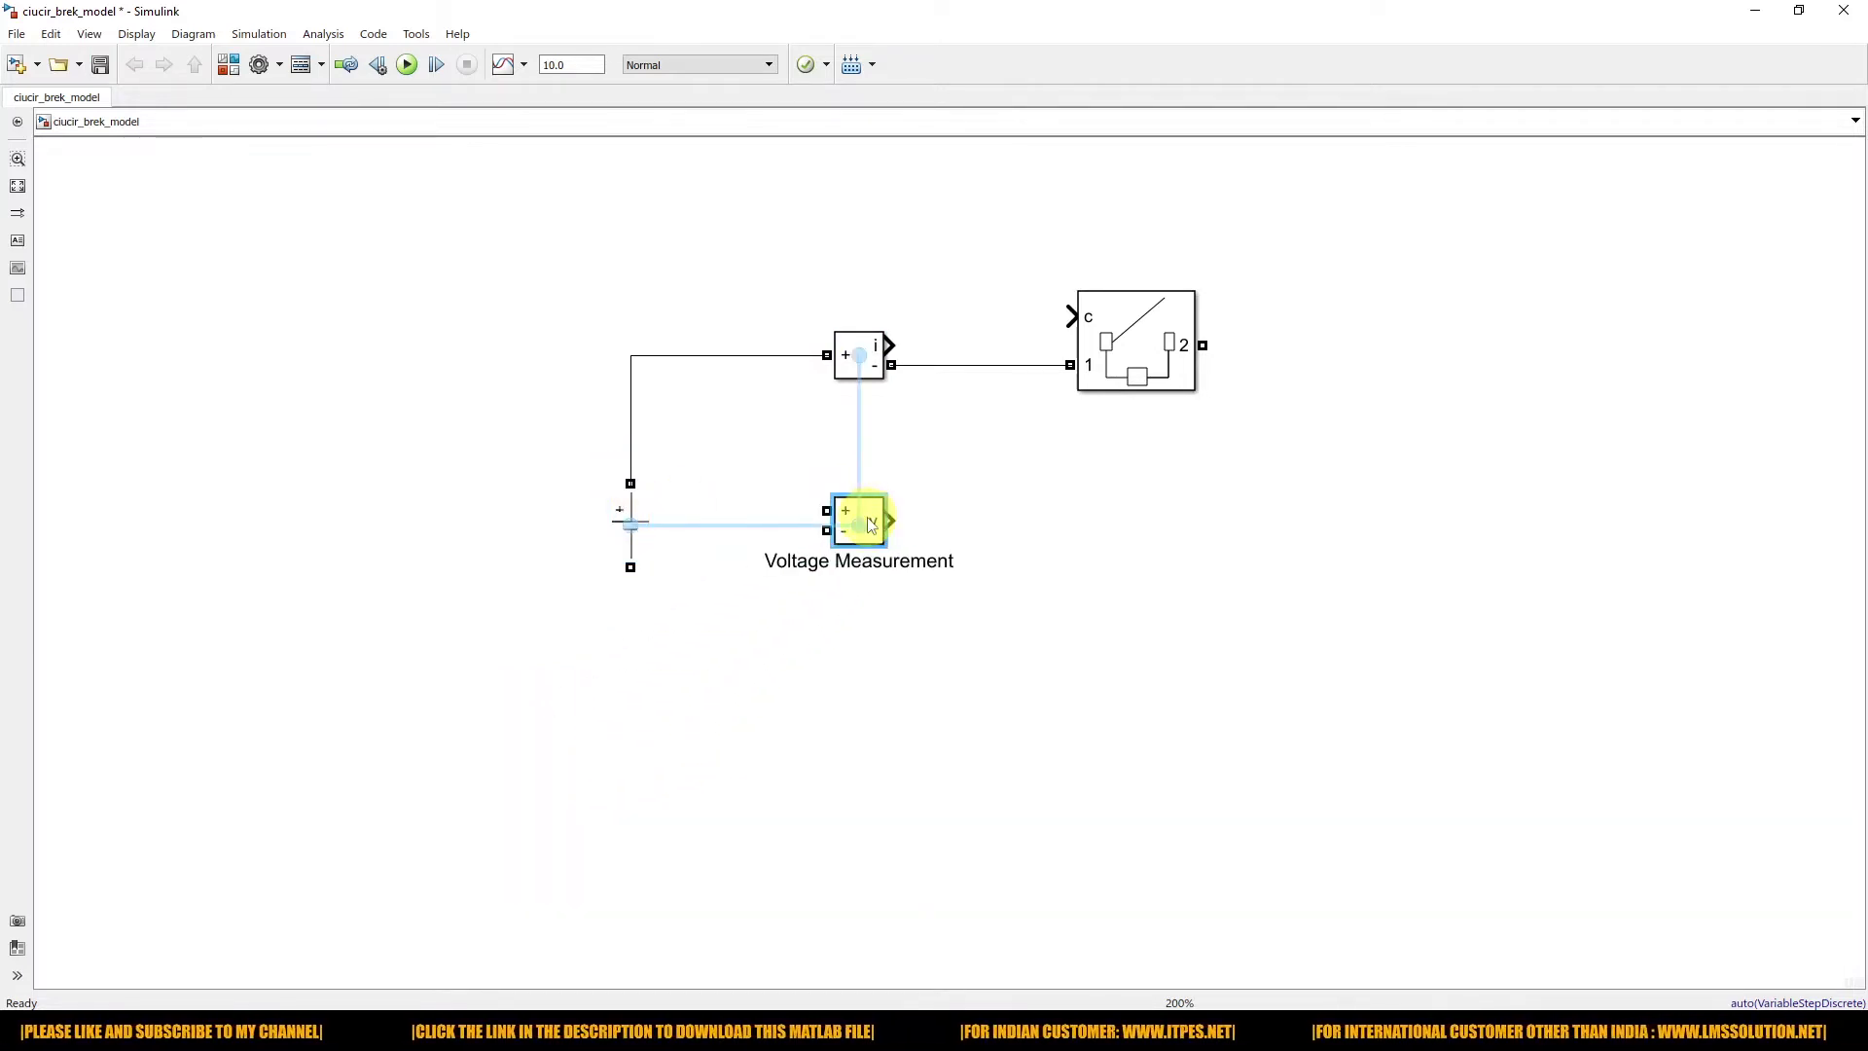
drag(626, 537, 556, 542)
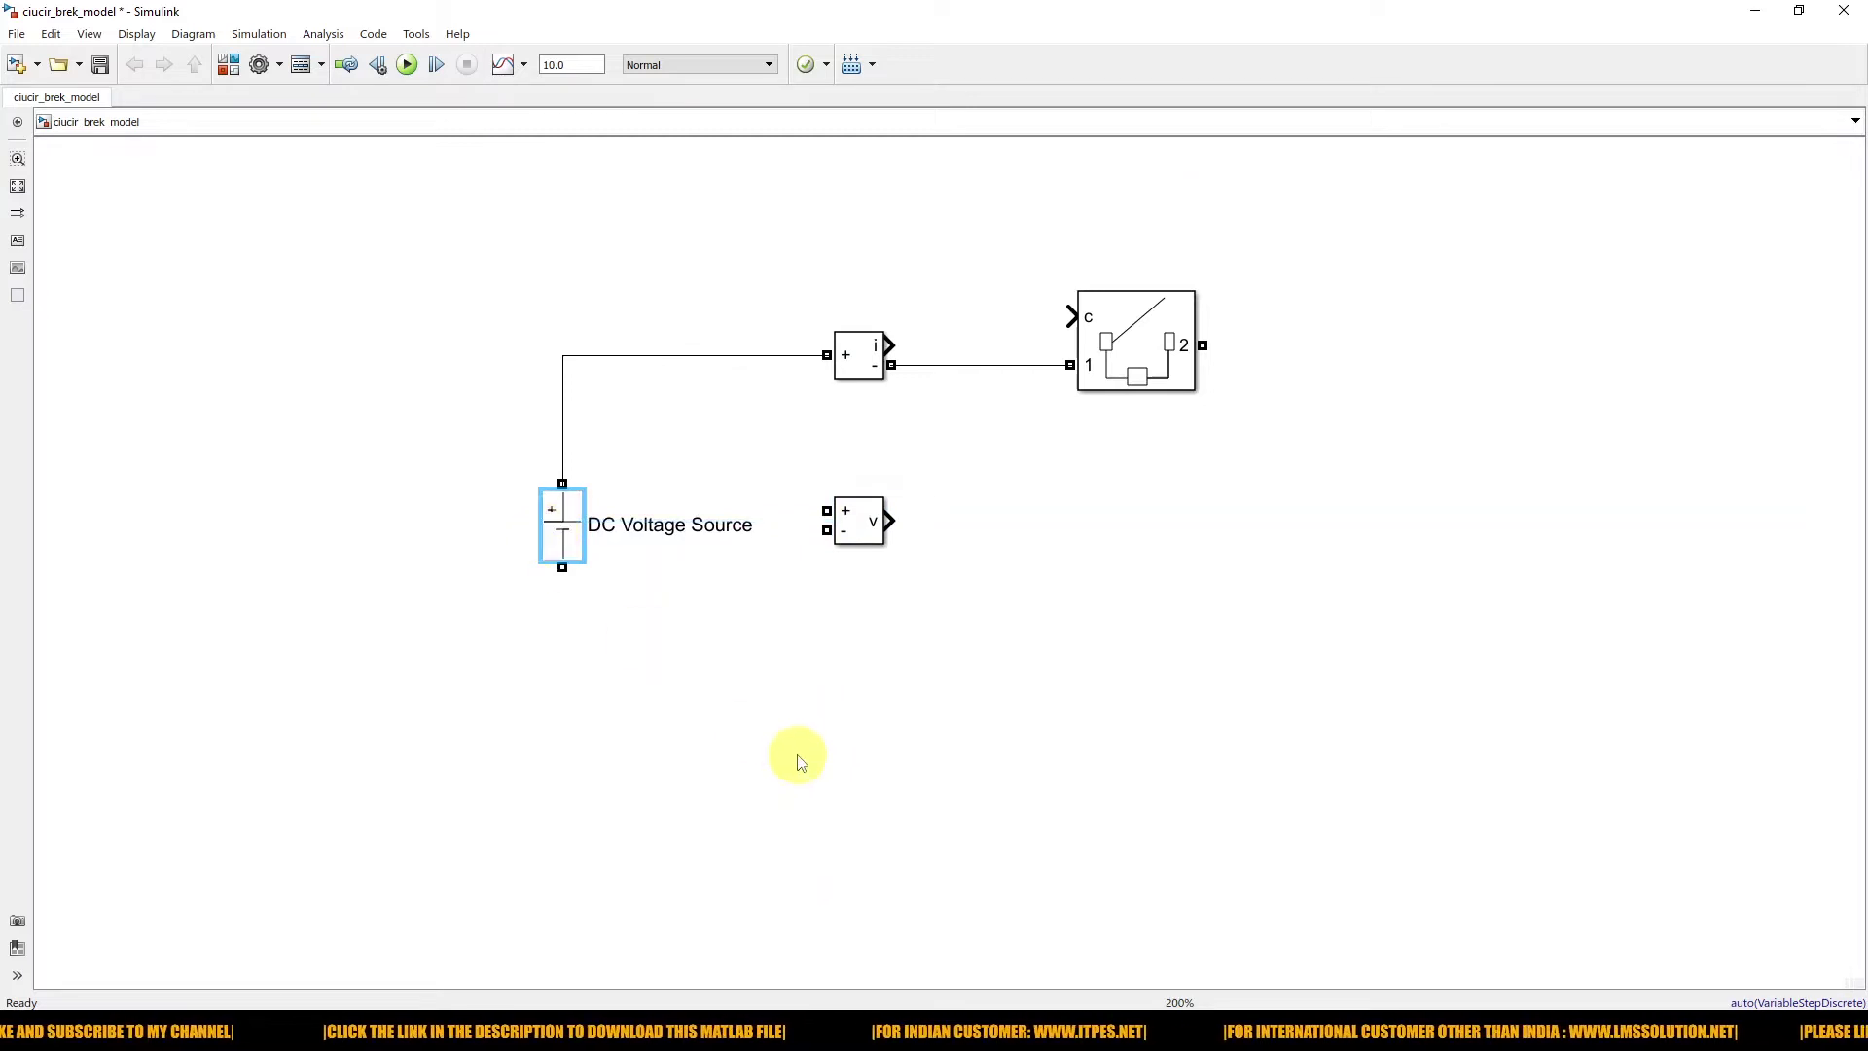
- Add a Series RLC Branch right of the breaker, rotated to stand vertically
double_click(819, 757)
text(se)
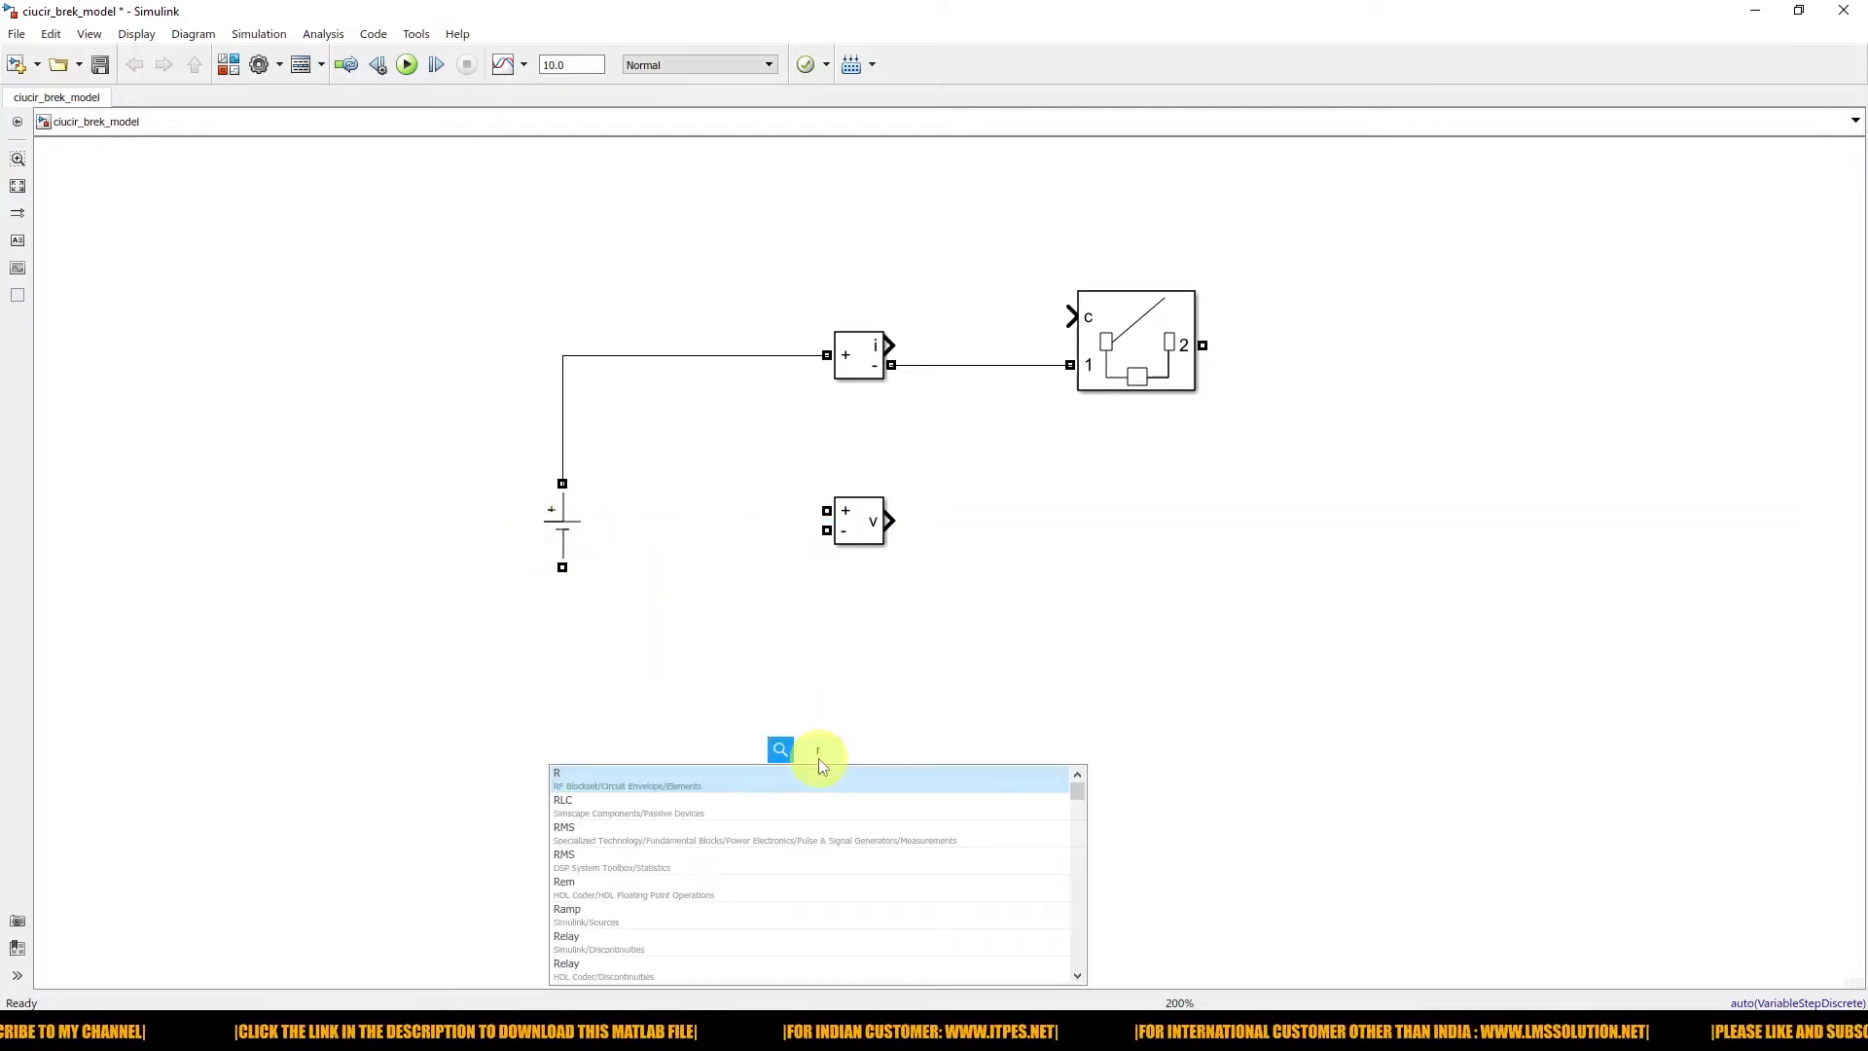
text(ri)
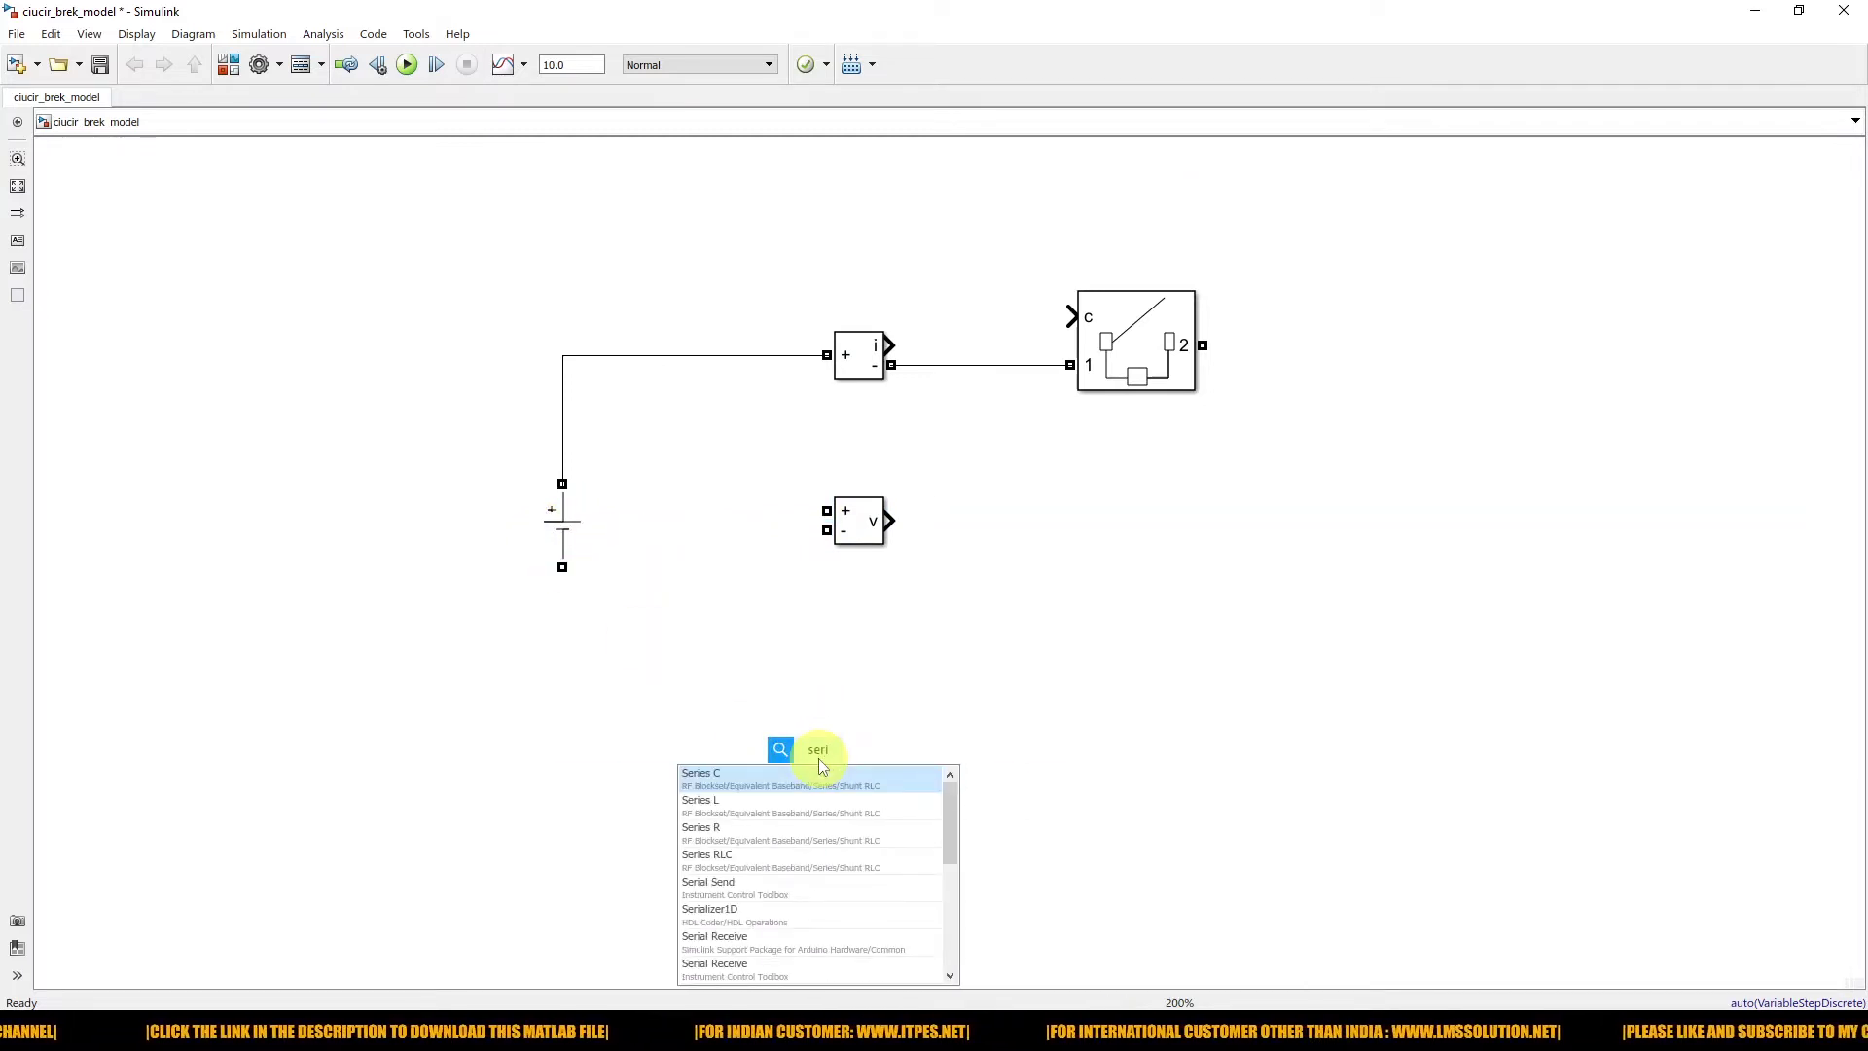
text(es)
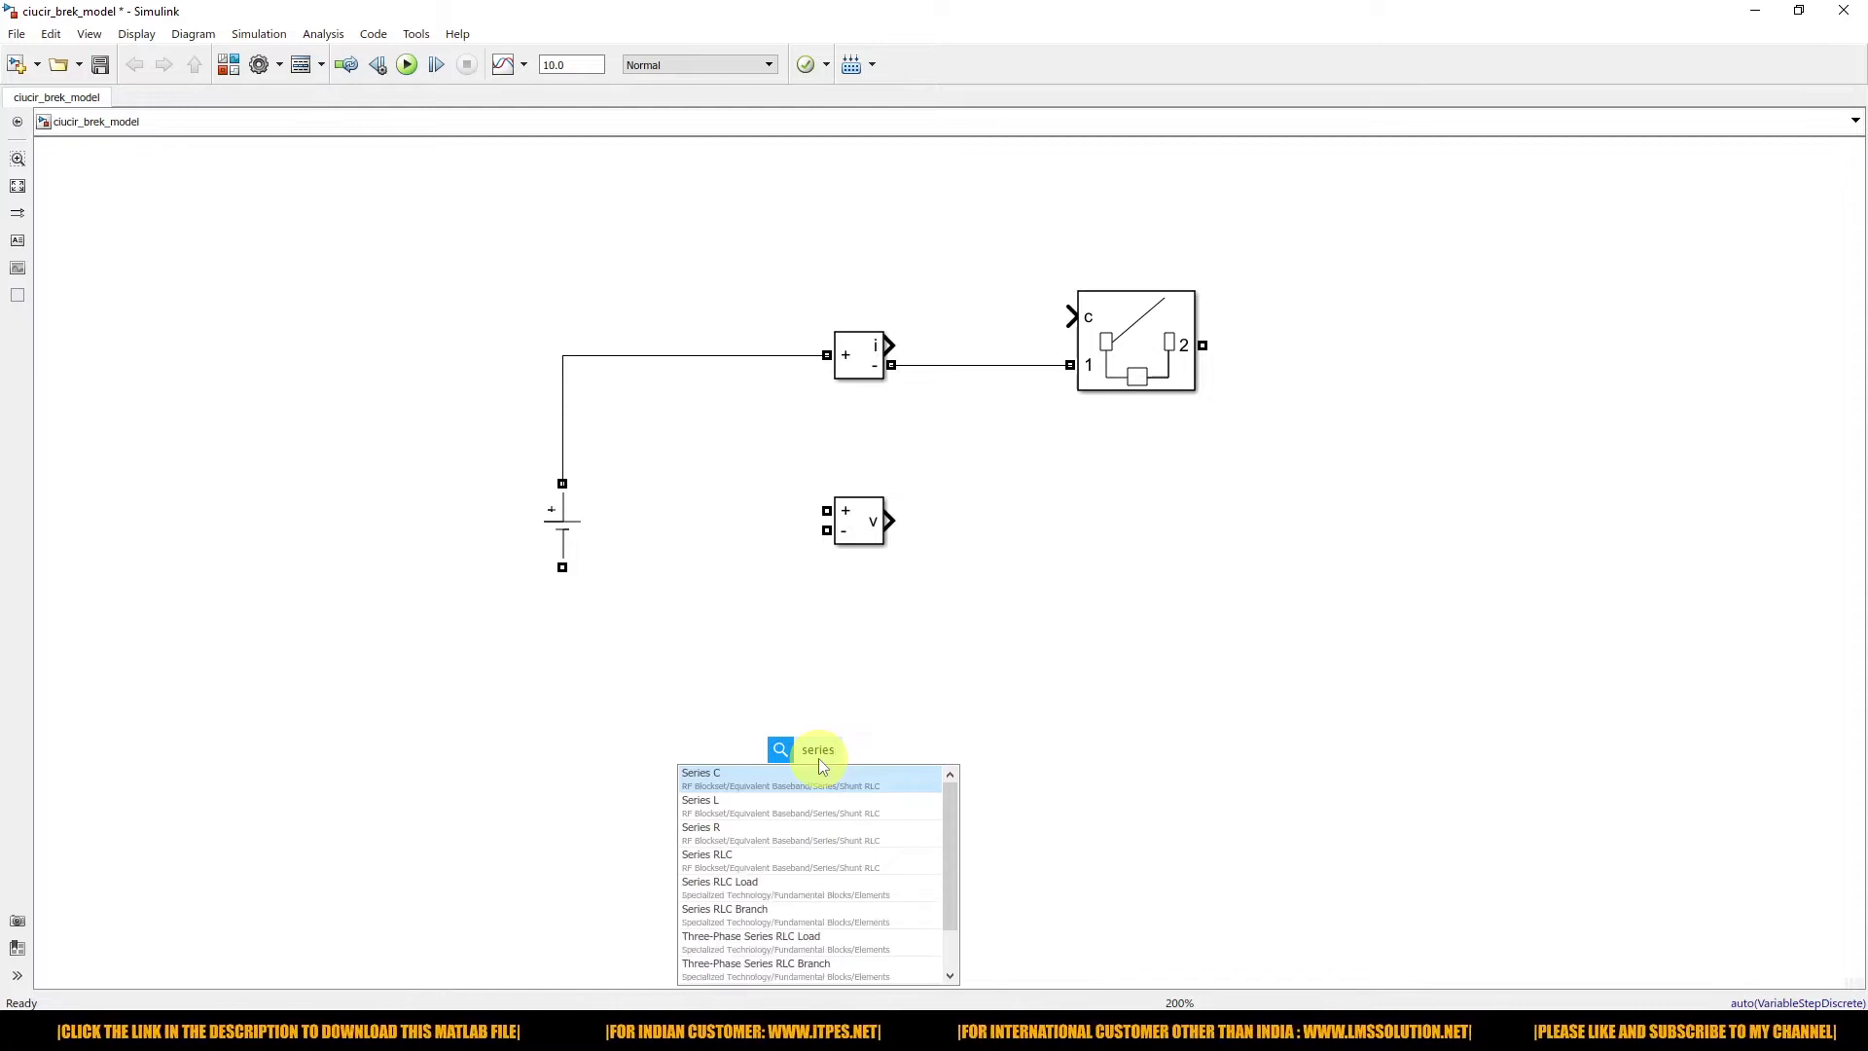
click(763, 915)
drag(879, 777, 1528, 517)
key(ctrl+r)
- Copy both measurement blocks and wire breaker port 2 through Current Measurement1 and the RLC branch back to source −
click(1081, 608)
drag(894, 364, 1277, 345)
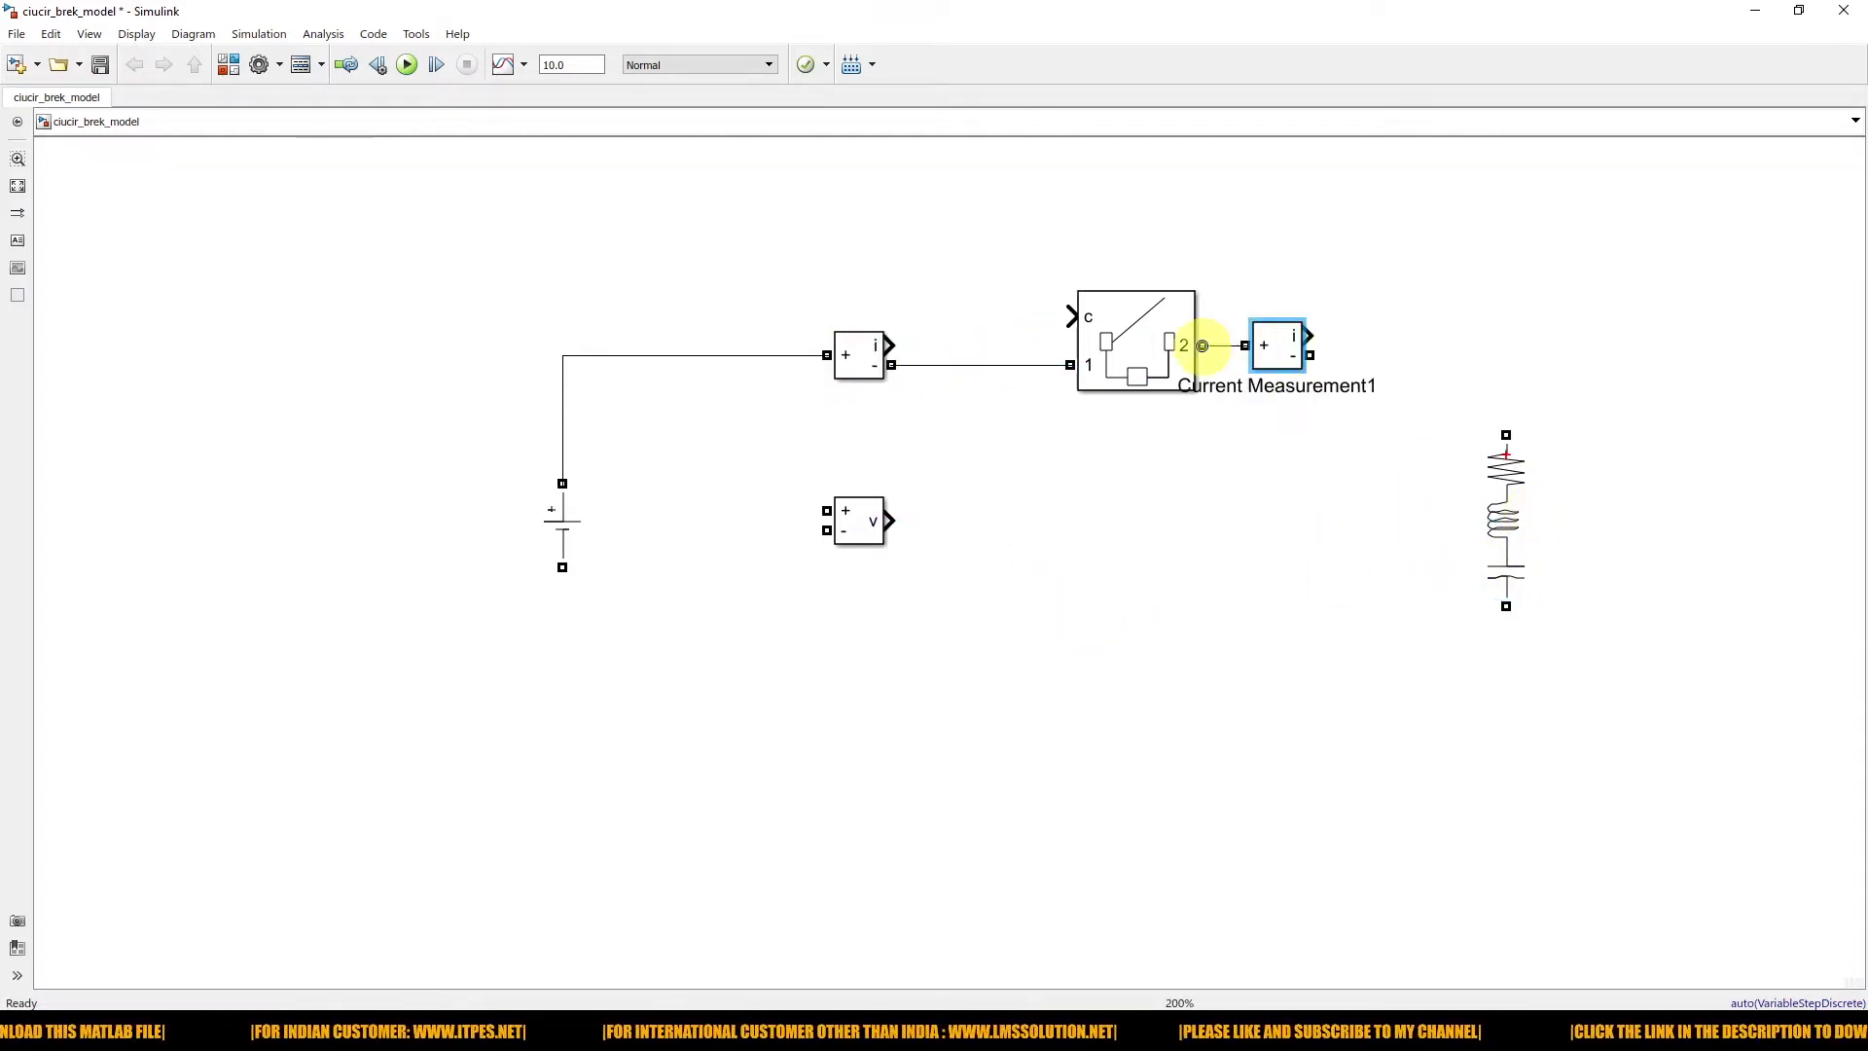
drag(856, 520, 1737, 517)
drag(1501, 505, 1501, 476)
drag(1506, 405, 1311, 355)
drag(1505, 577, 563, 567)
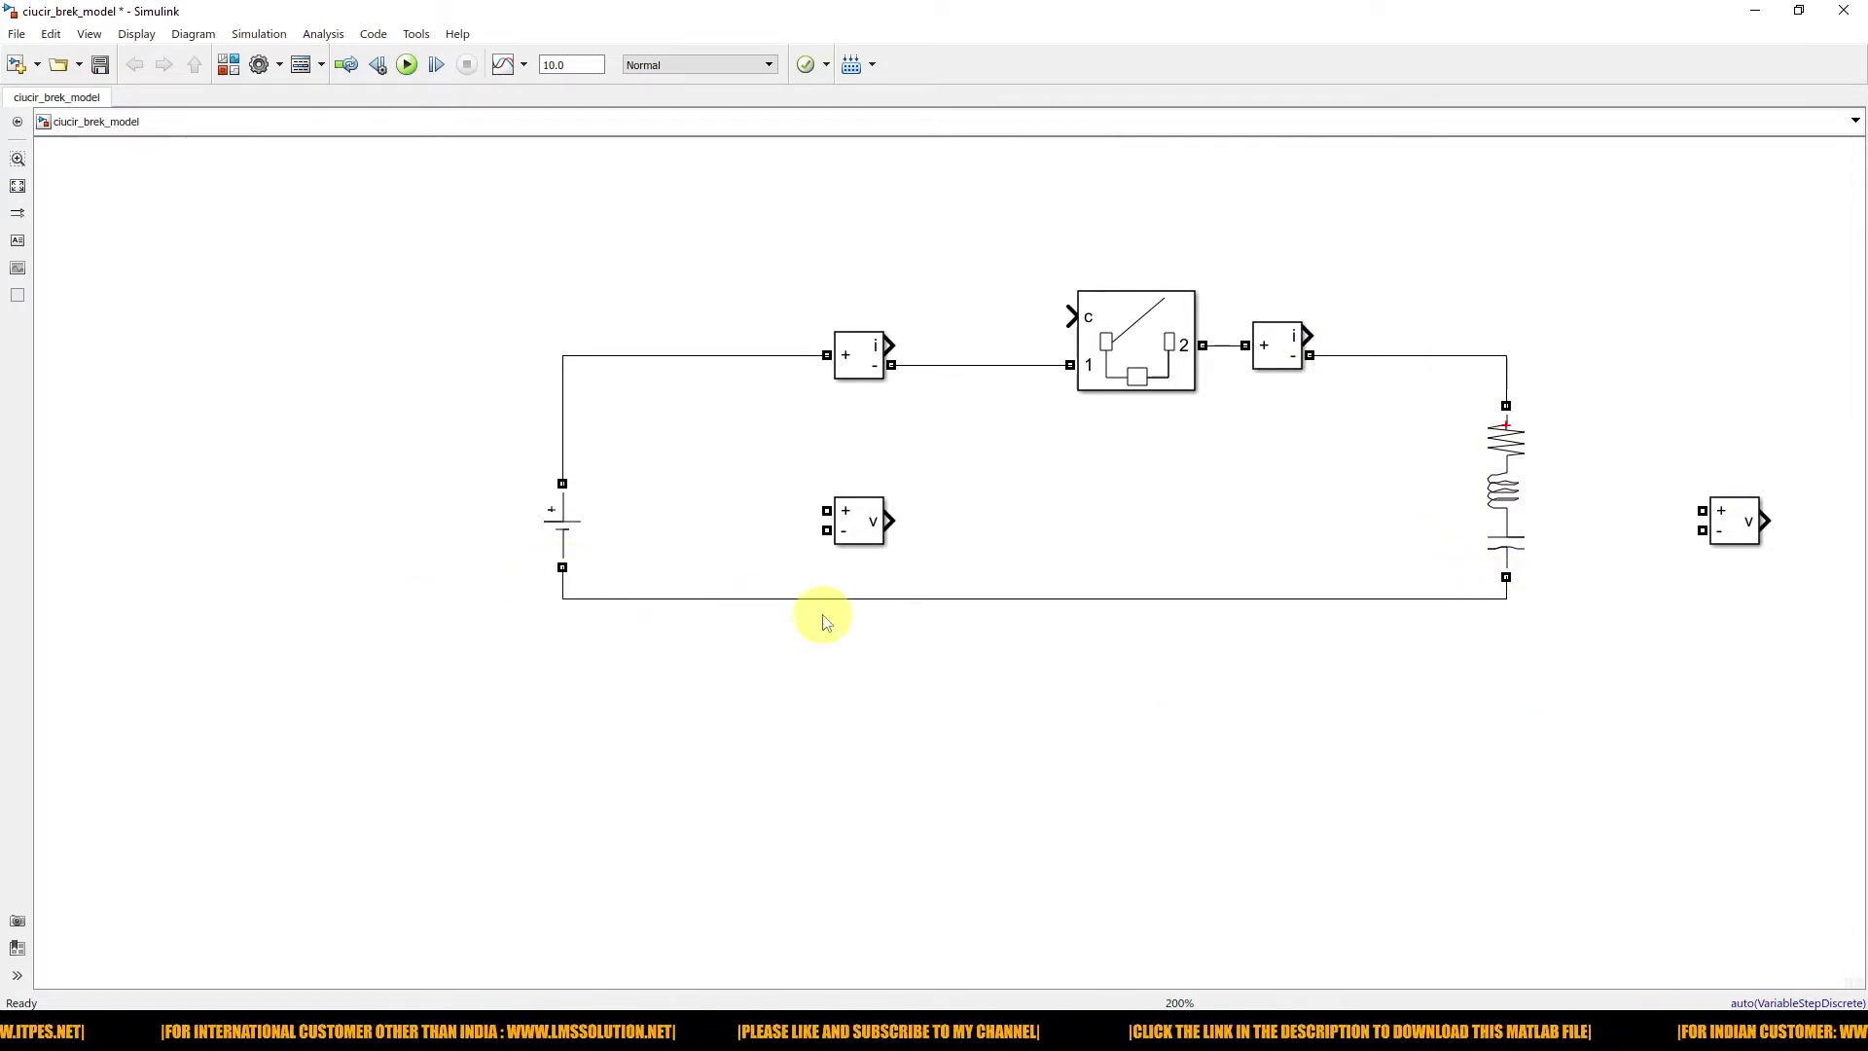
- Connect the Voltage Measurement across the DC source's top and bottom wires
drag(834, 597, 834, 630)
drag(846, 534, 683, 351)
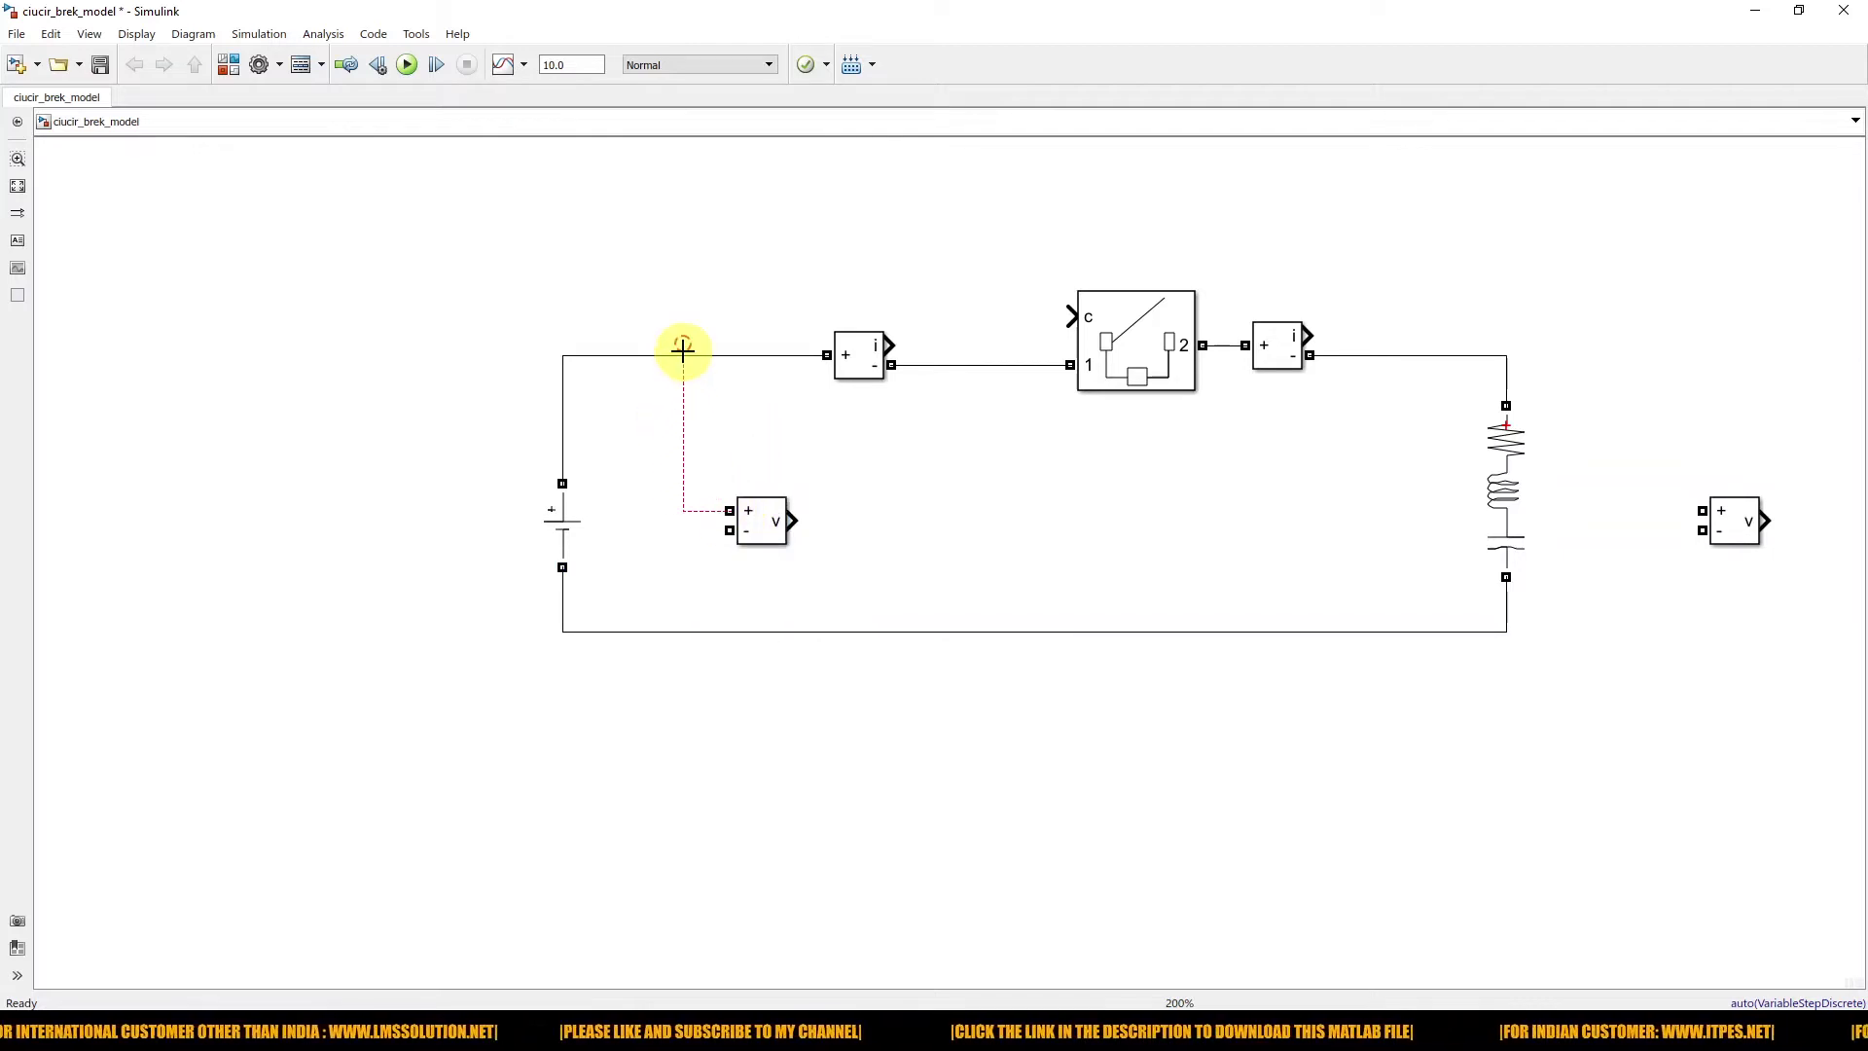
drag(729, 530, 663, 622)
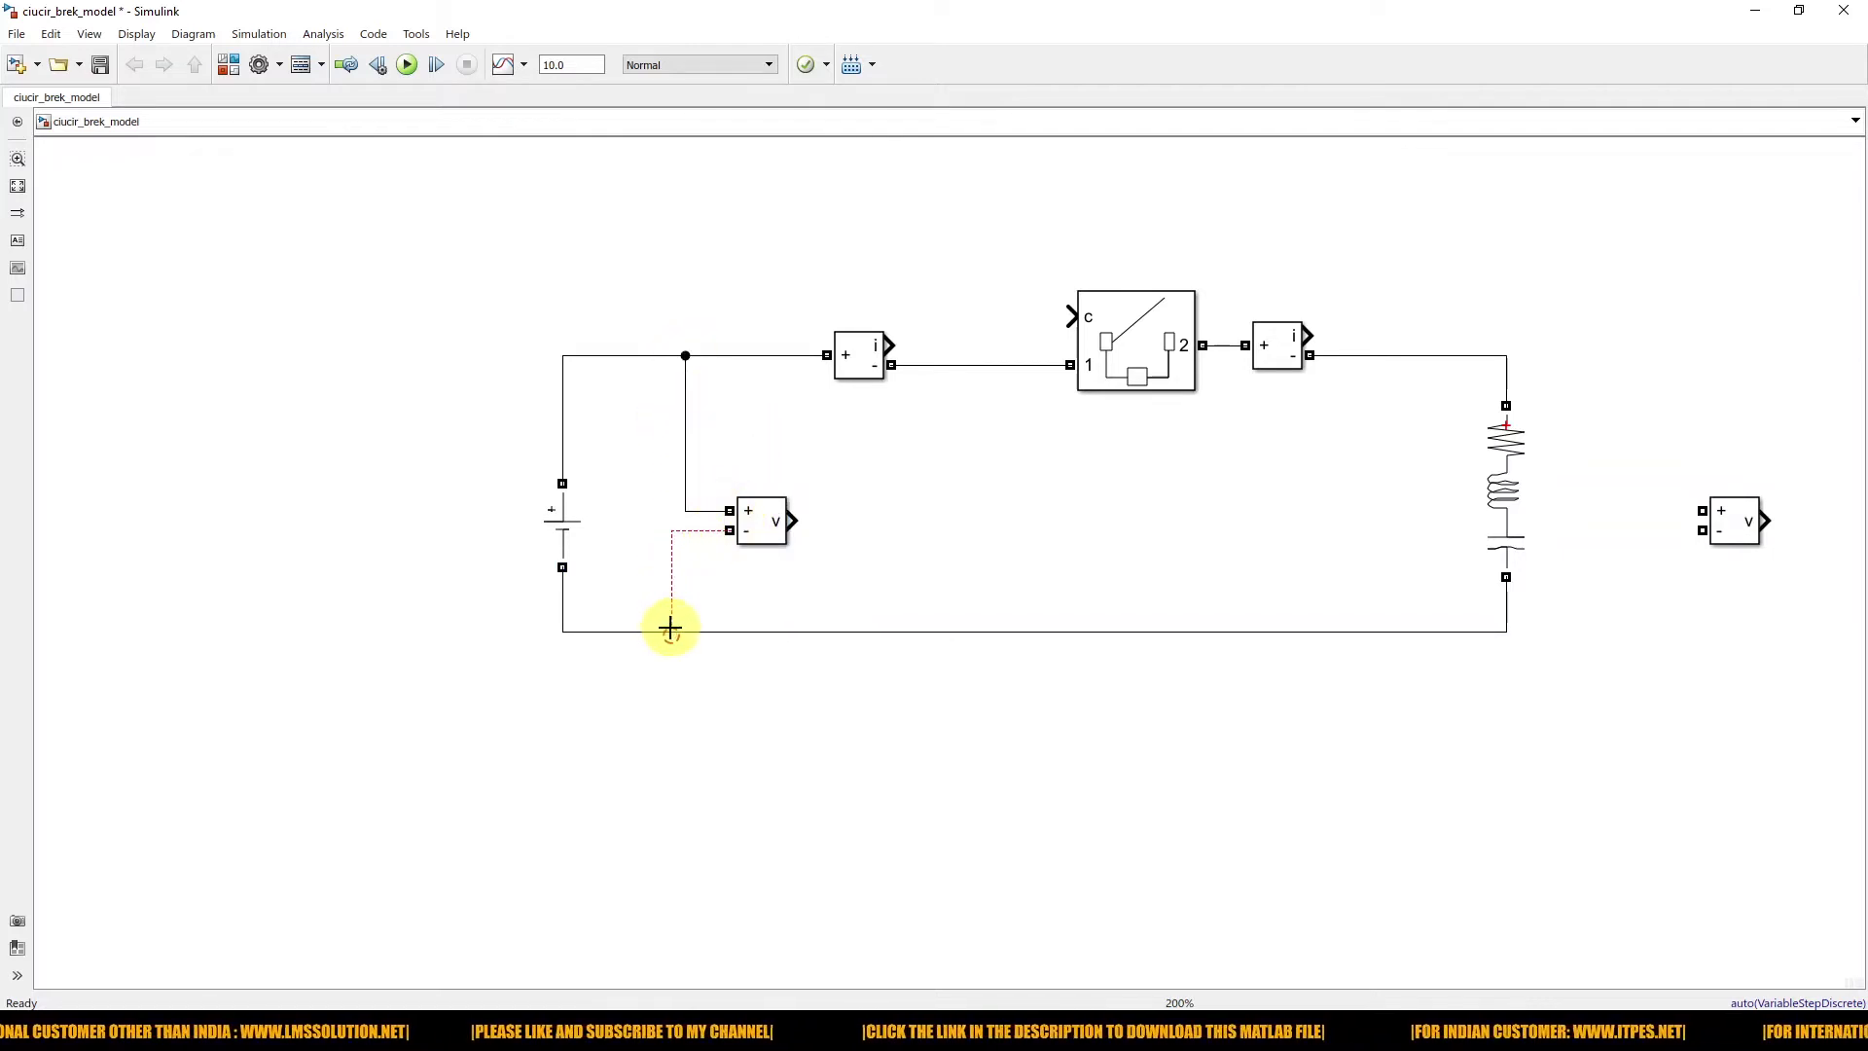
drag(676, 620, 675, 631)
drag(1494, 495, 1417, 494)
- Make the RLC branch a pure resistor (R) of 10 ohms
double_click(1419, 491)
click(1066, 411)
click(1066, 444)
double_click(1046, 459)
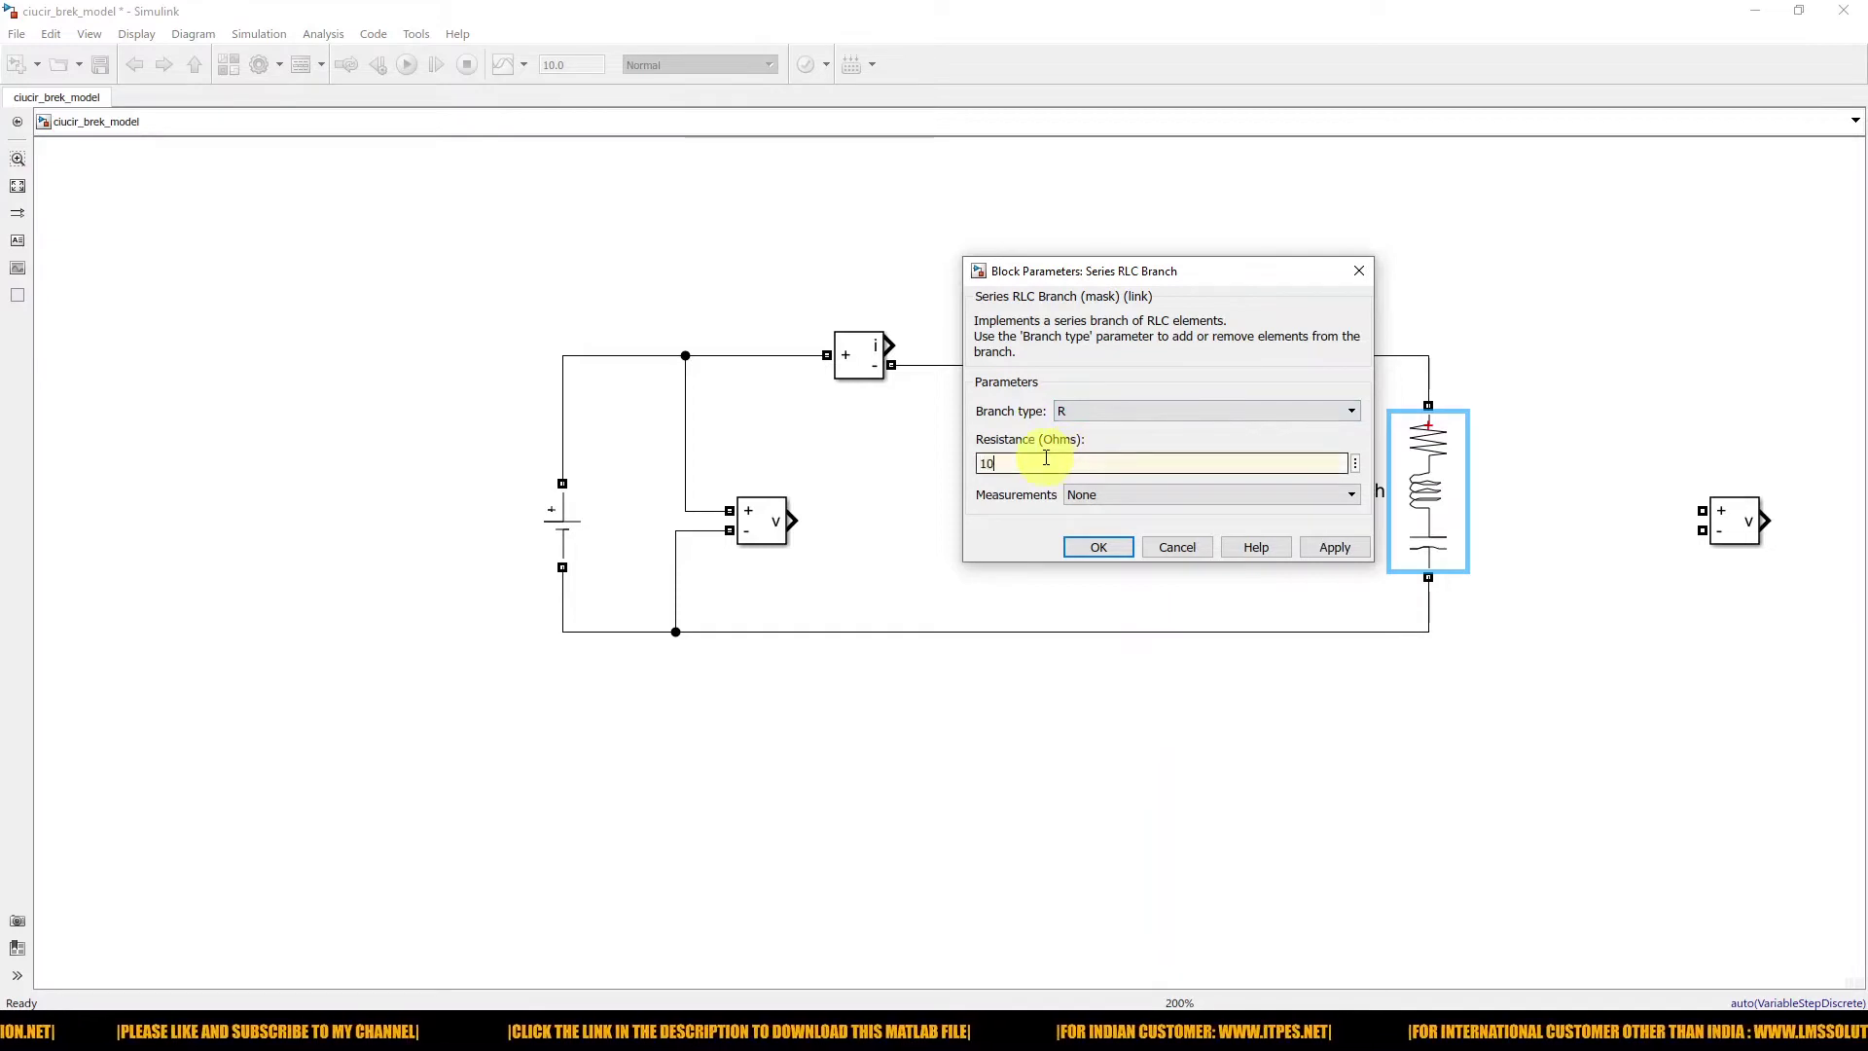
text(10)
key(Return)
- Wire Voltage Measurement1 across the resistor, tidy its wires, and shift the whole circuit left
mouse_move(1742, 532)
mouse_down()
mouse_move(1586, 484)
mouse_move(1534, 412)
mouse_move(1419, 350)
mouse_up()
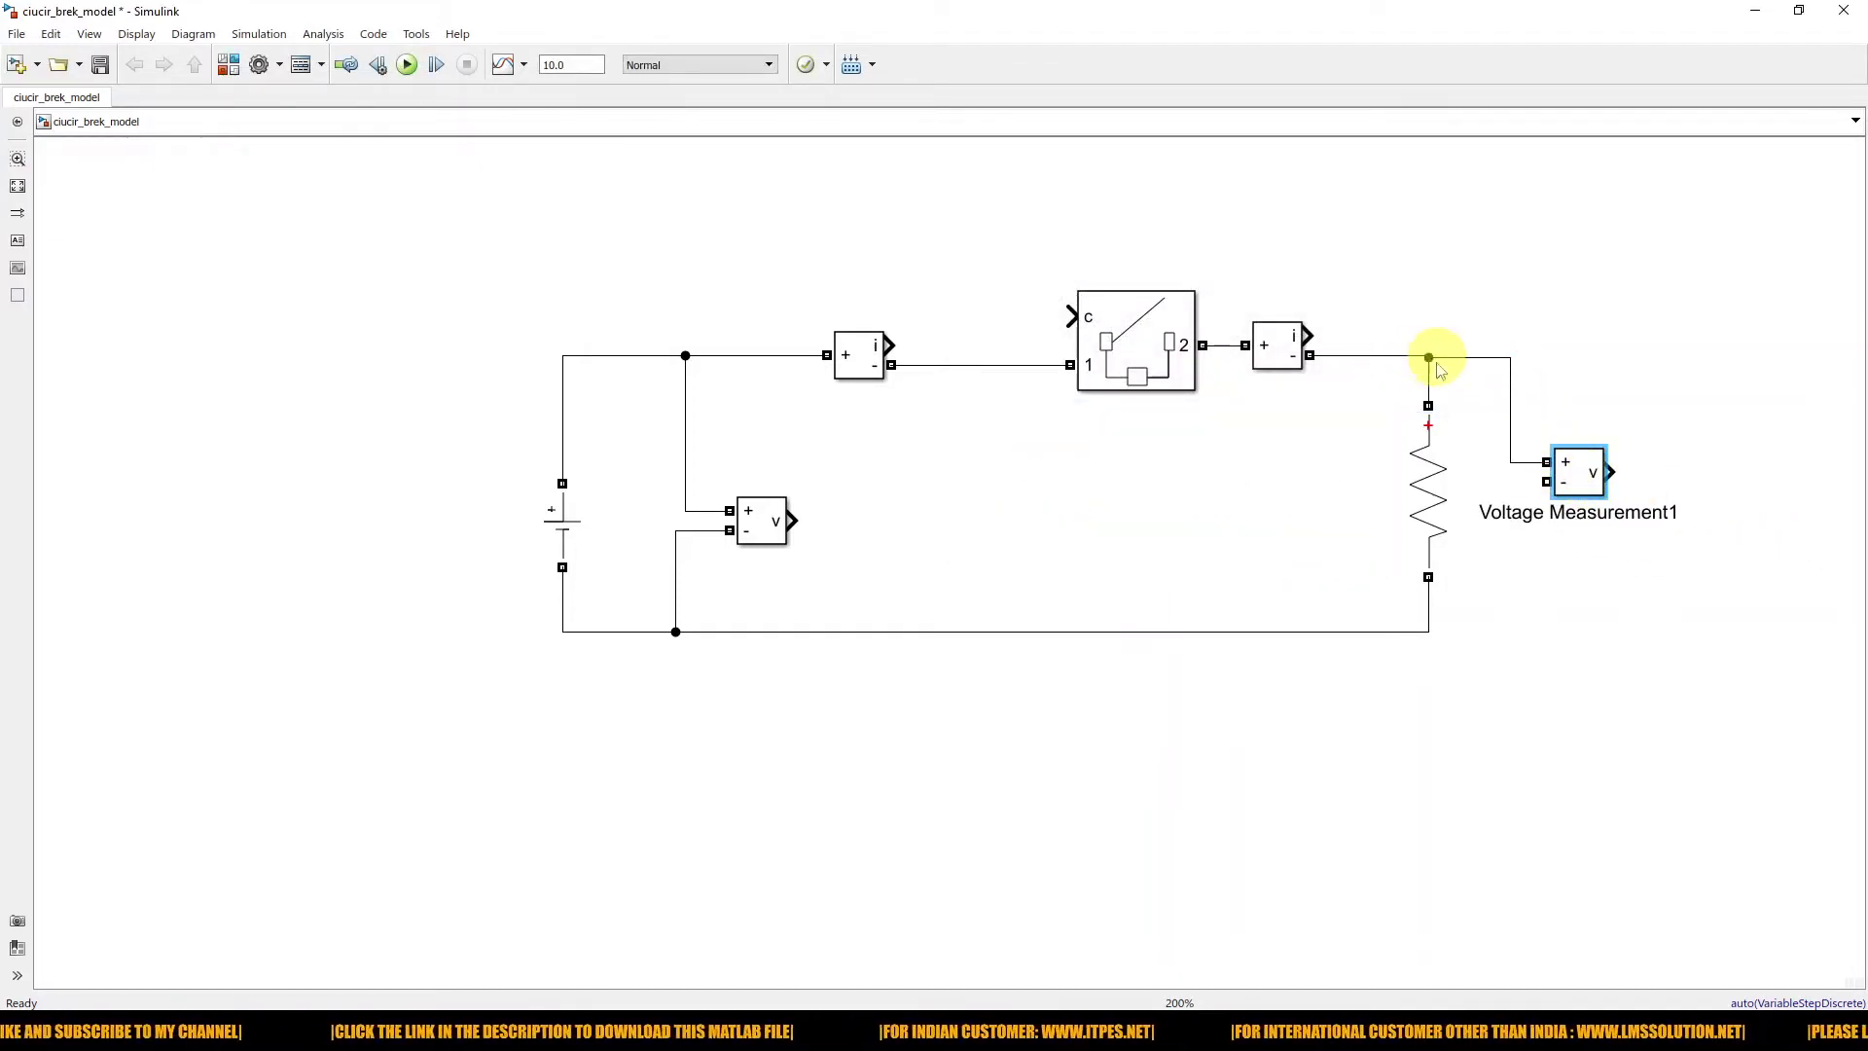
drag(1547, 480, 1427, 632)
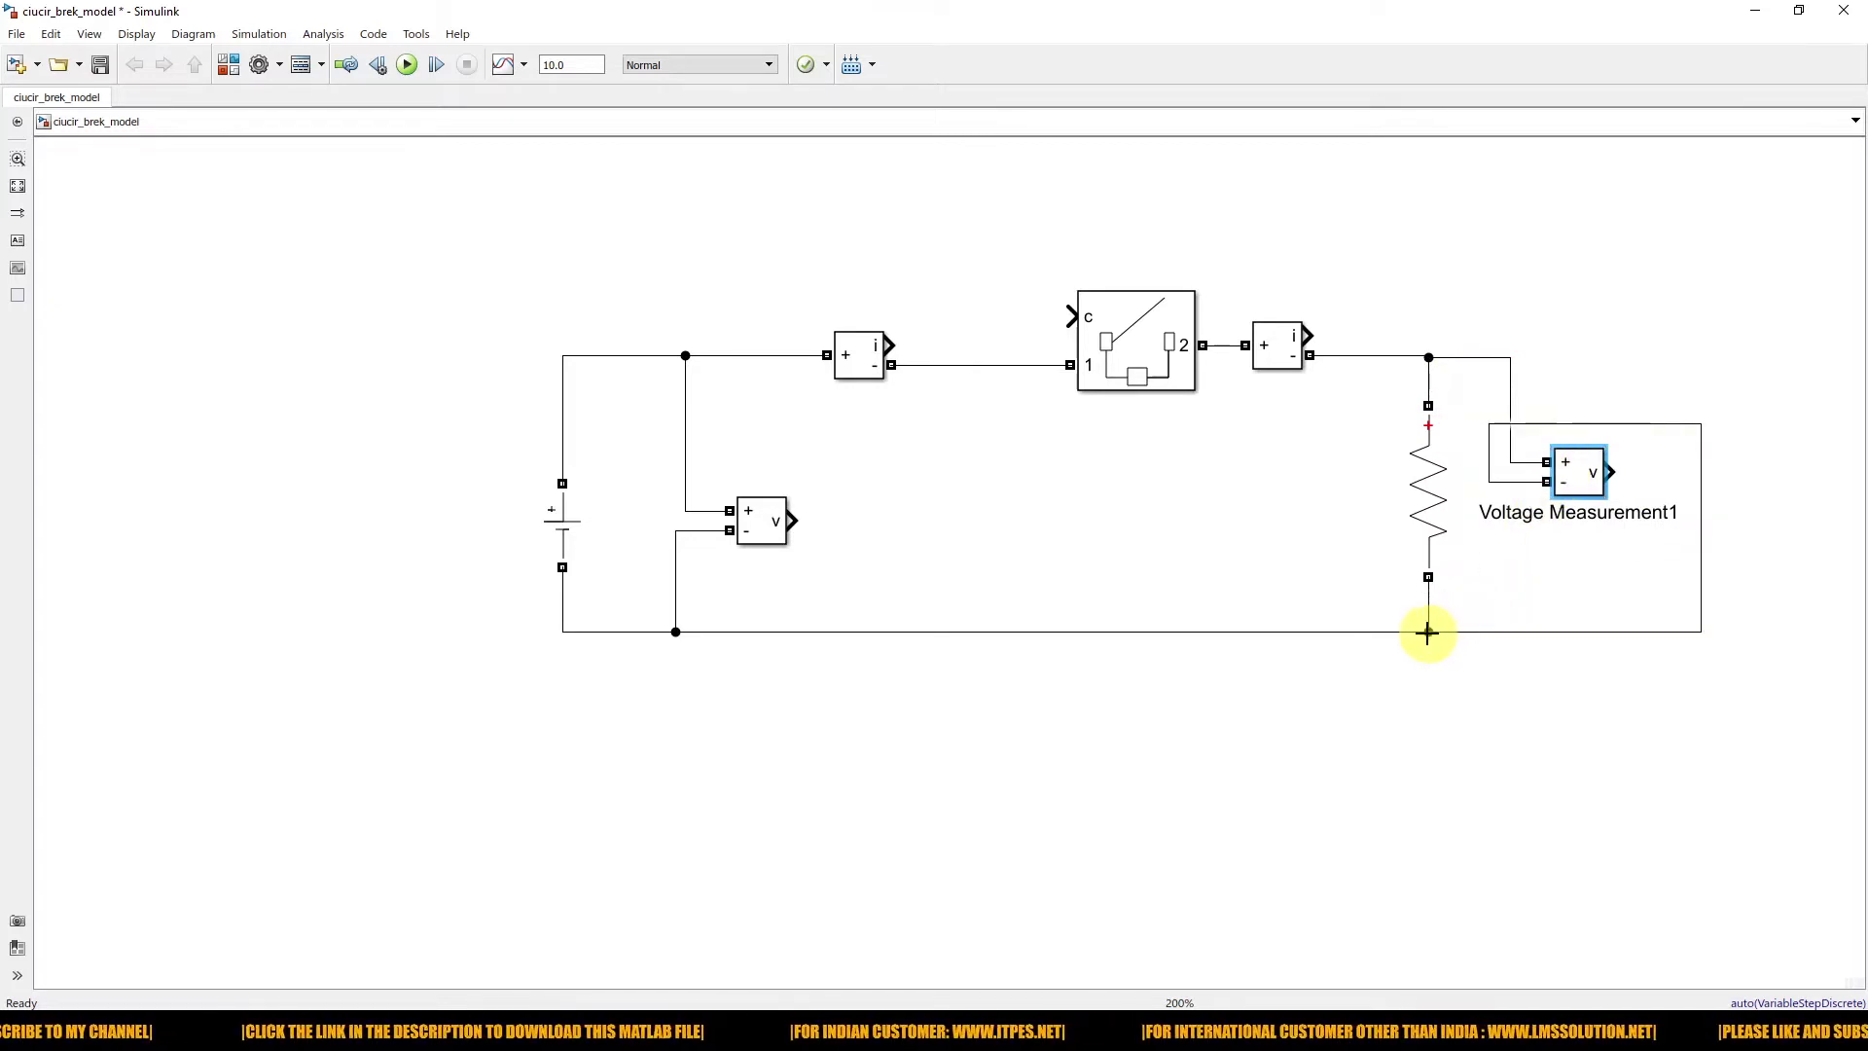
drag(1576, 472, 1625, 491)
drag(1702, 605, 1508, 584)
drag(465, 232, 1668, 717)
drag(1071, 355, 740, 358)
click(990, 820)
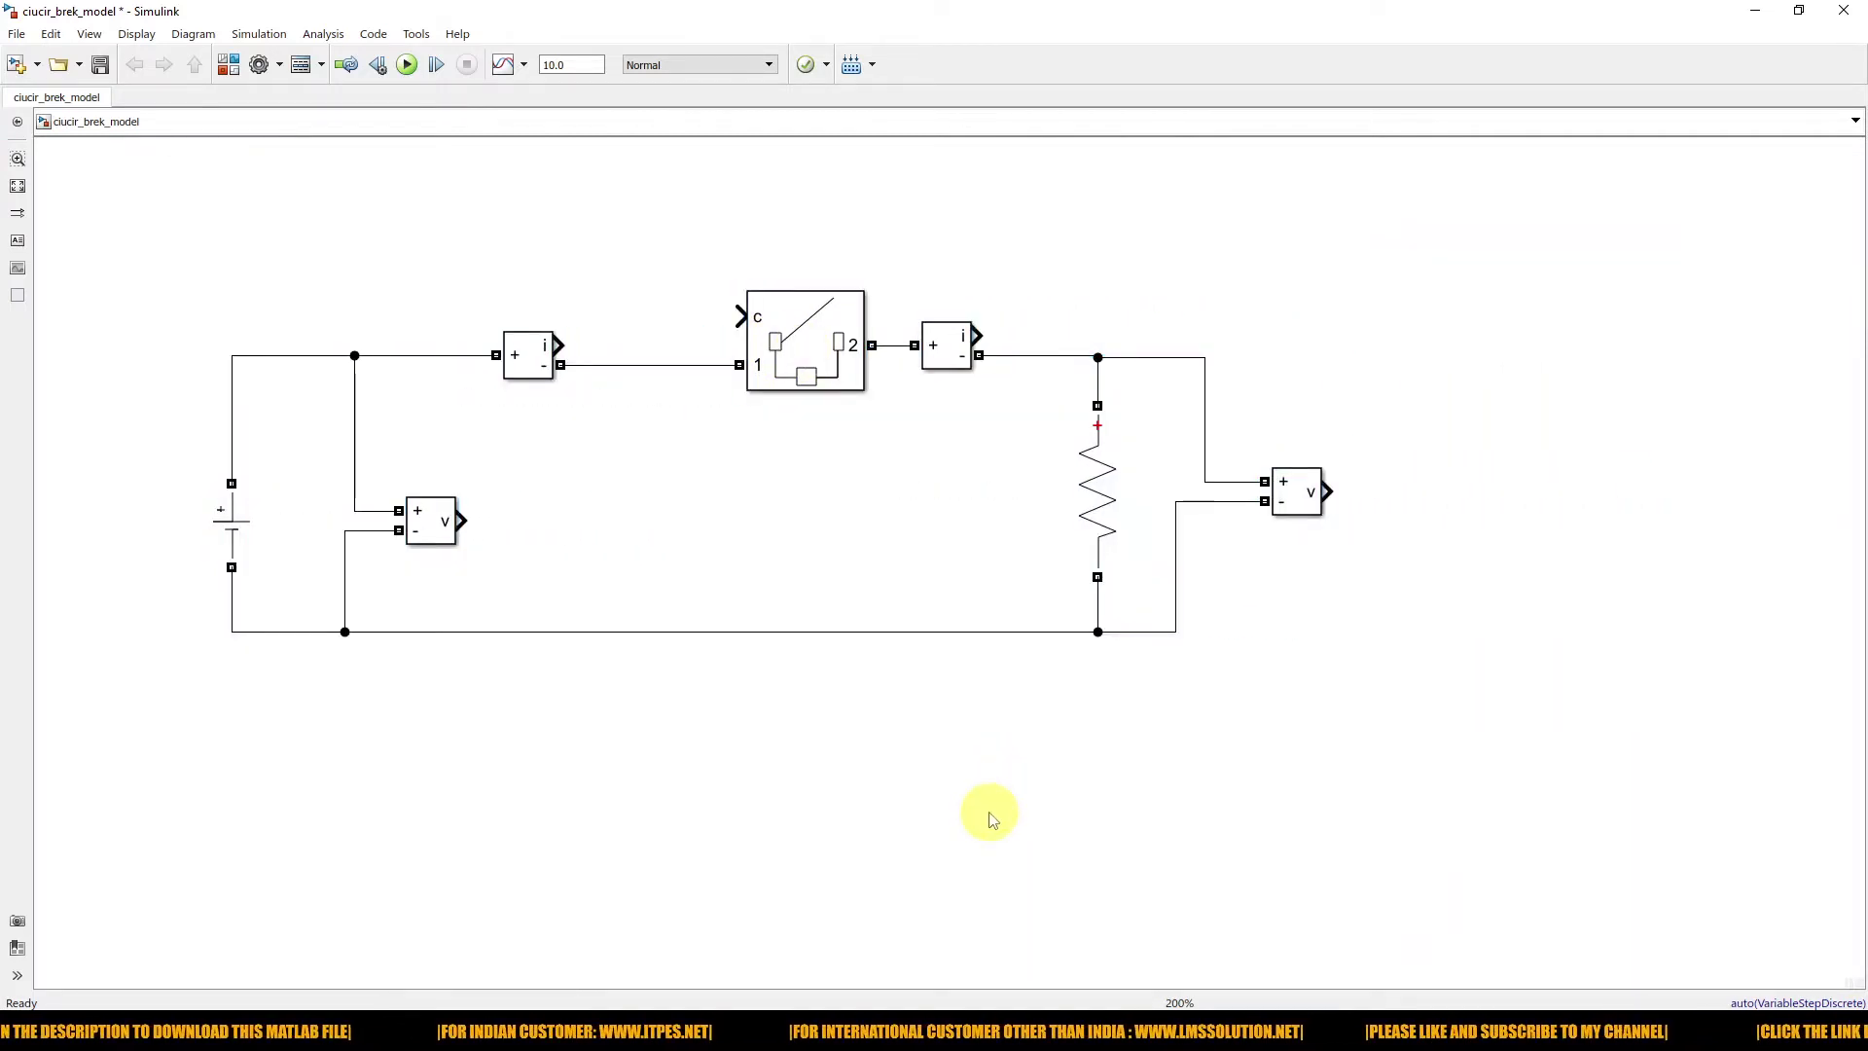
- Insert a Scope block to the right of the circuit
double_click(1257, 685)
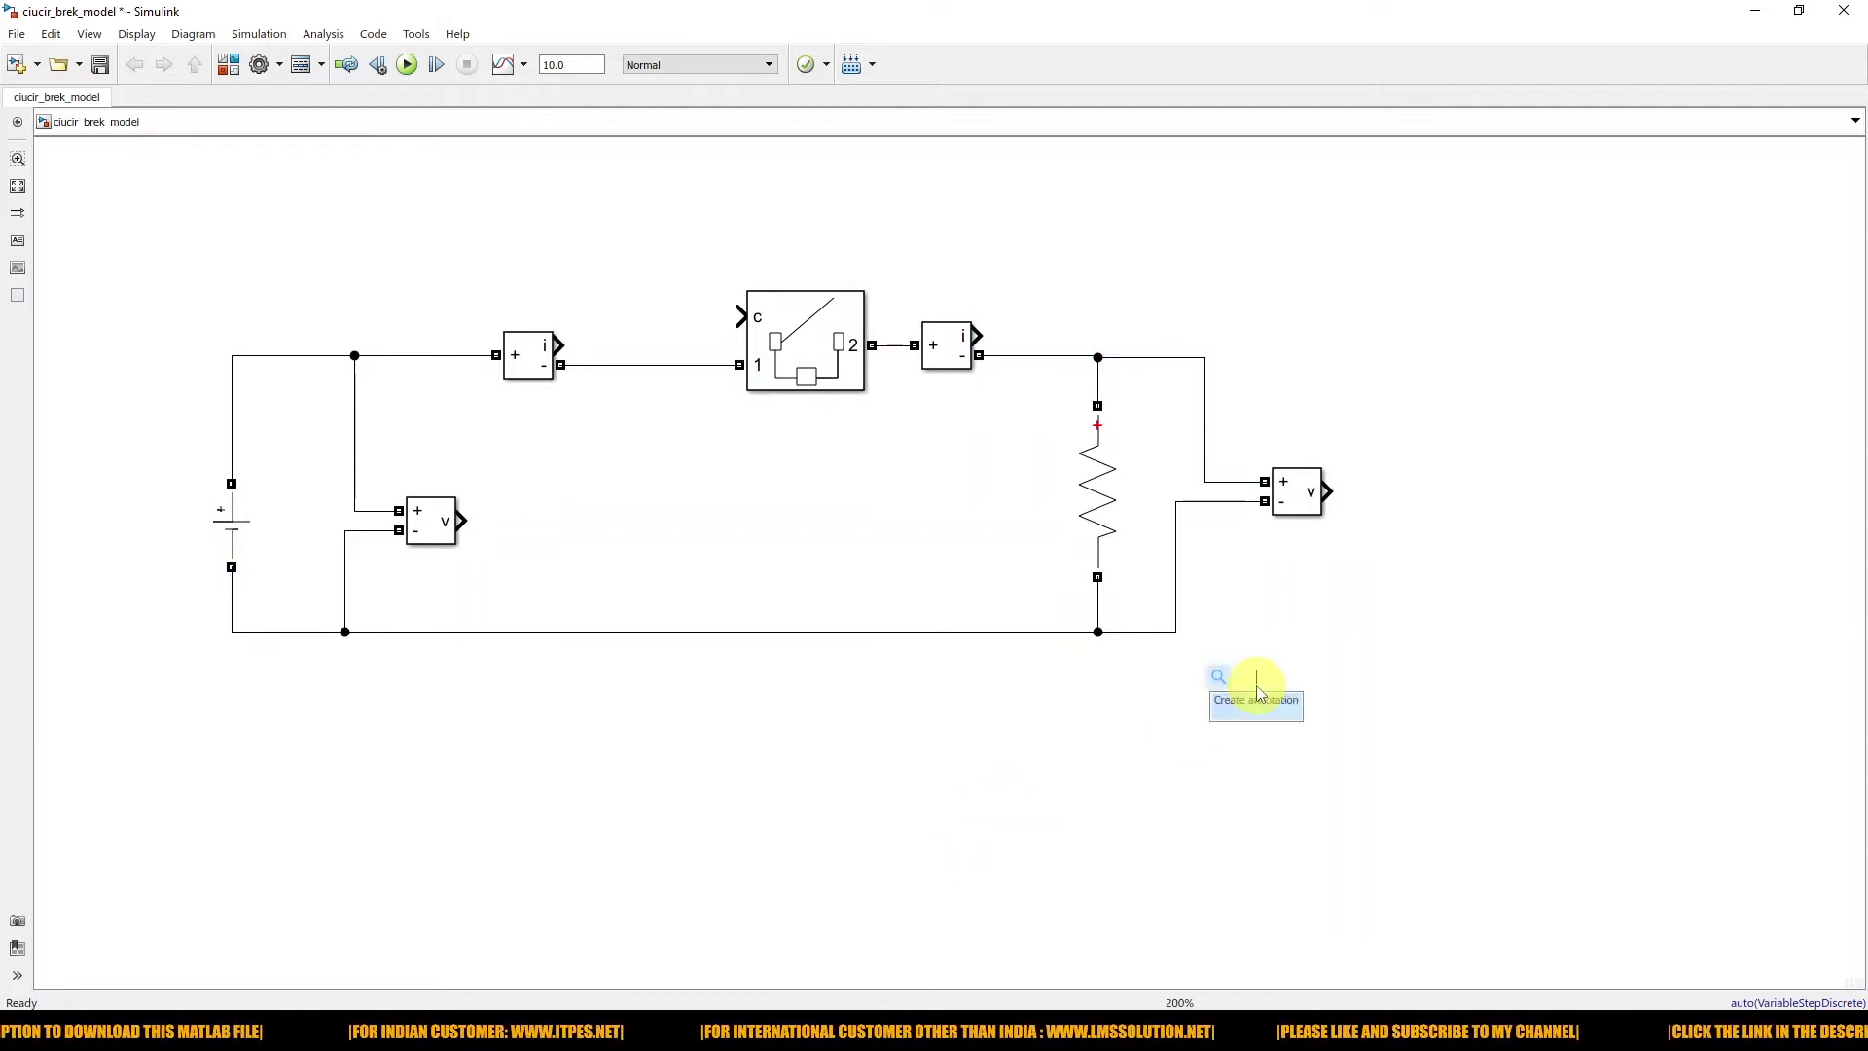
text(scope)
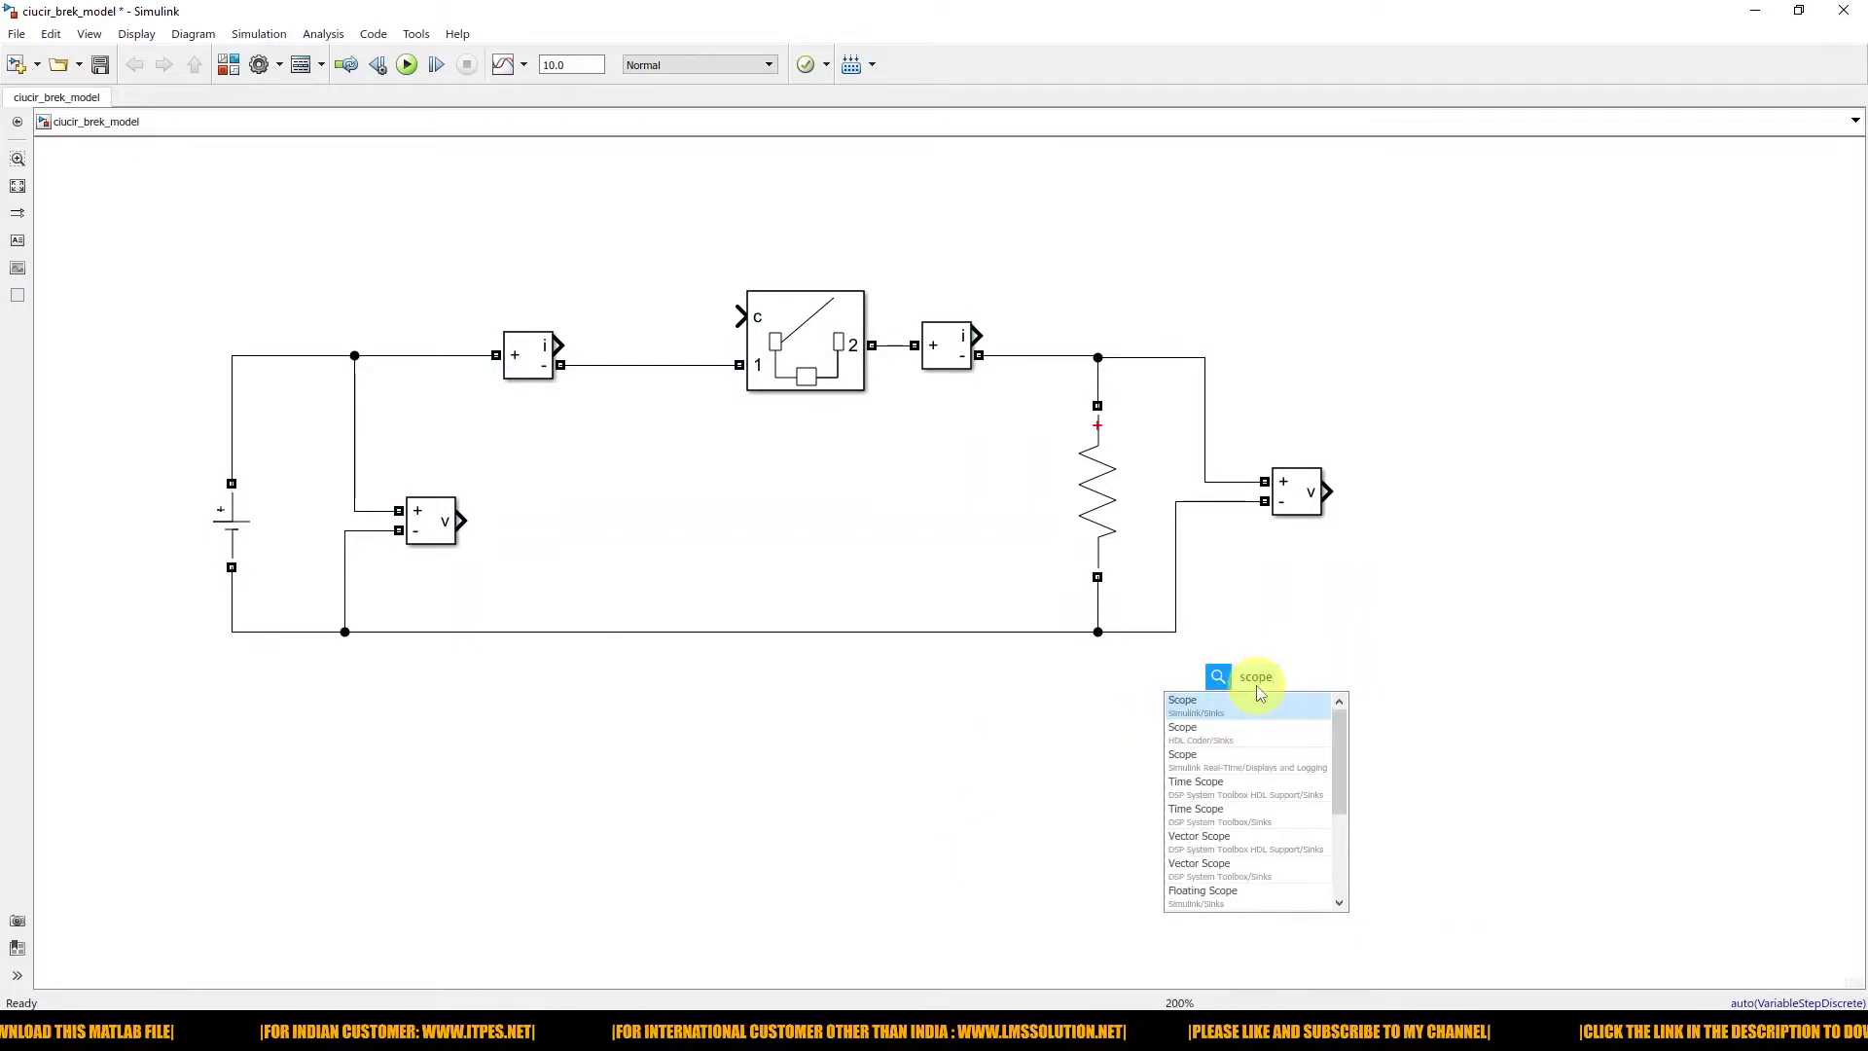
key(Return)
drag(1255, 669, 1449, 435)
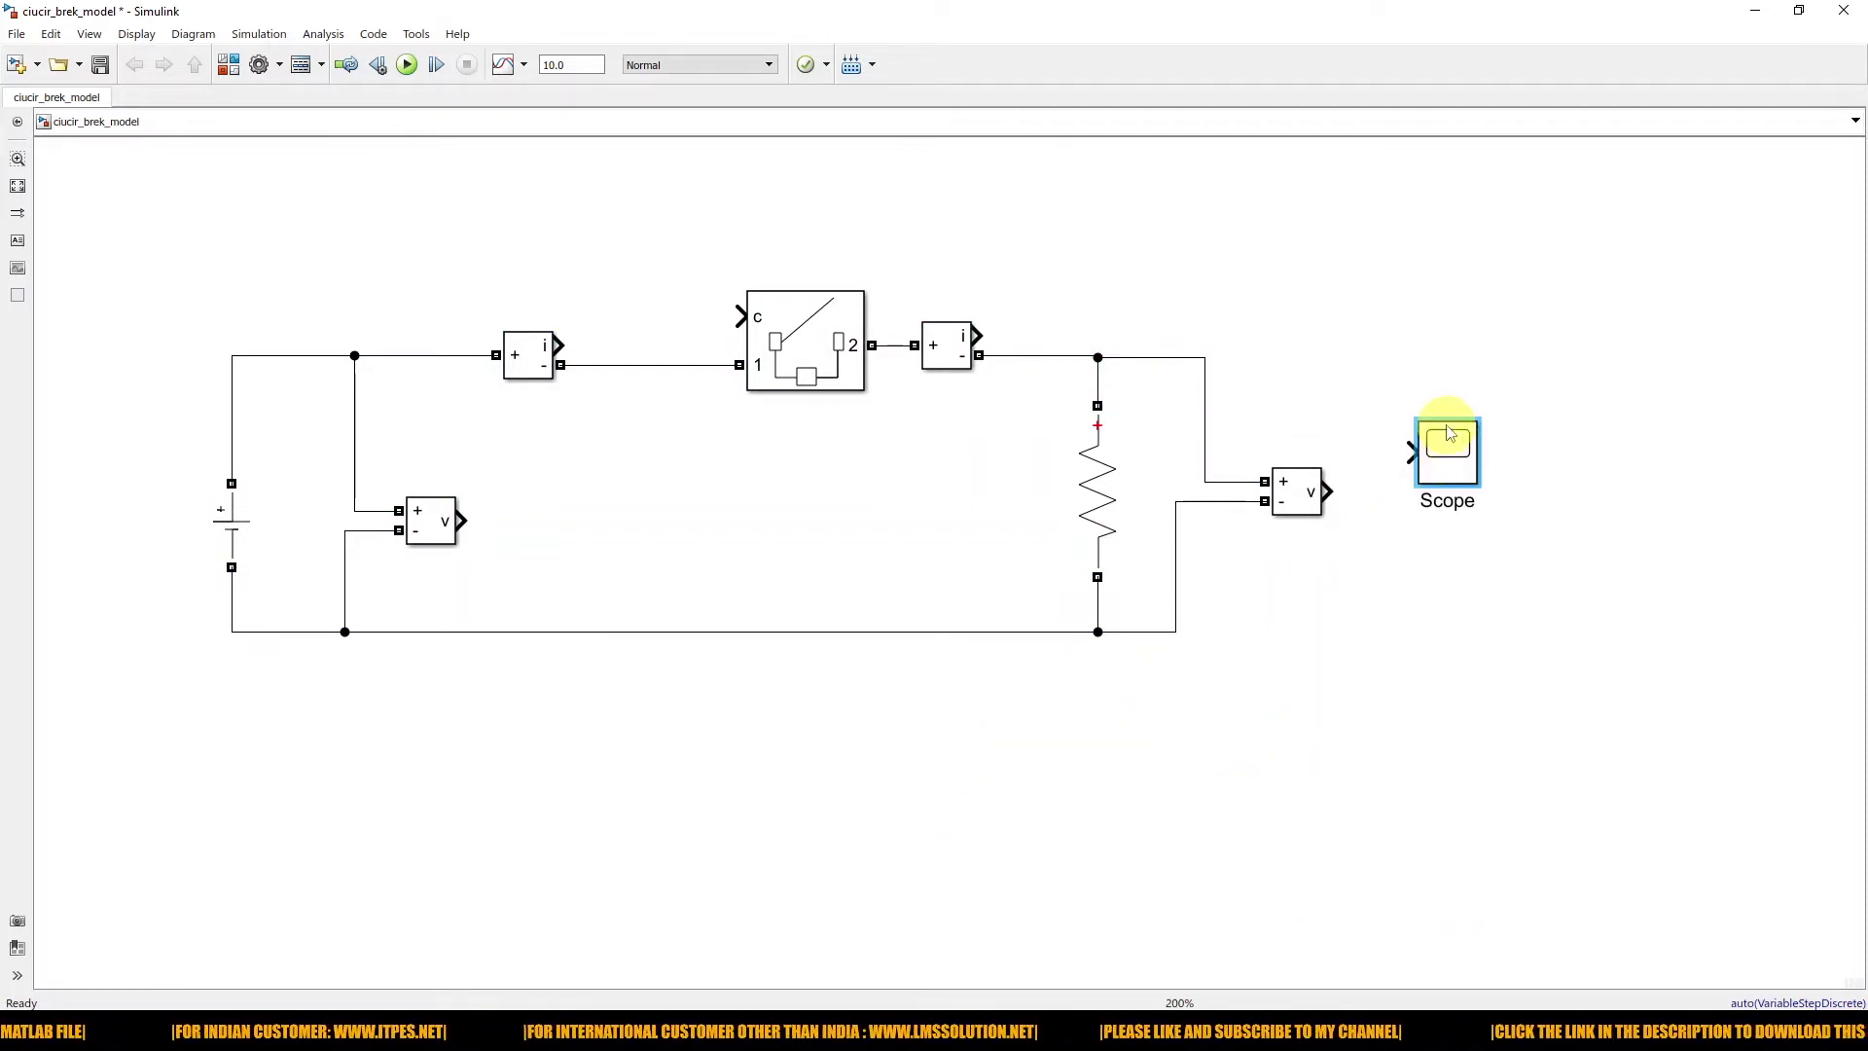
- Configure the Scope with 4 input ports and a 1x4 stacked display layout
double_click(1450, 435)
click(758, 282)
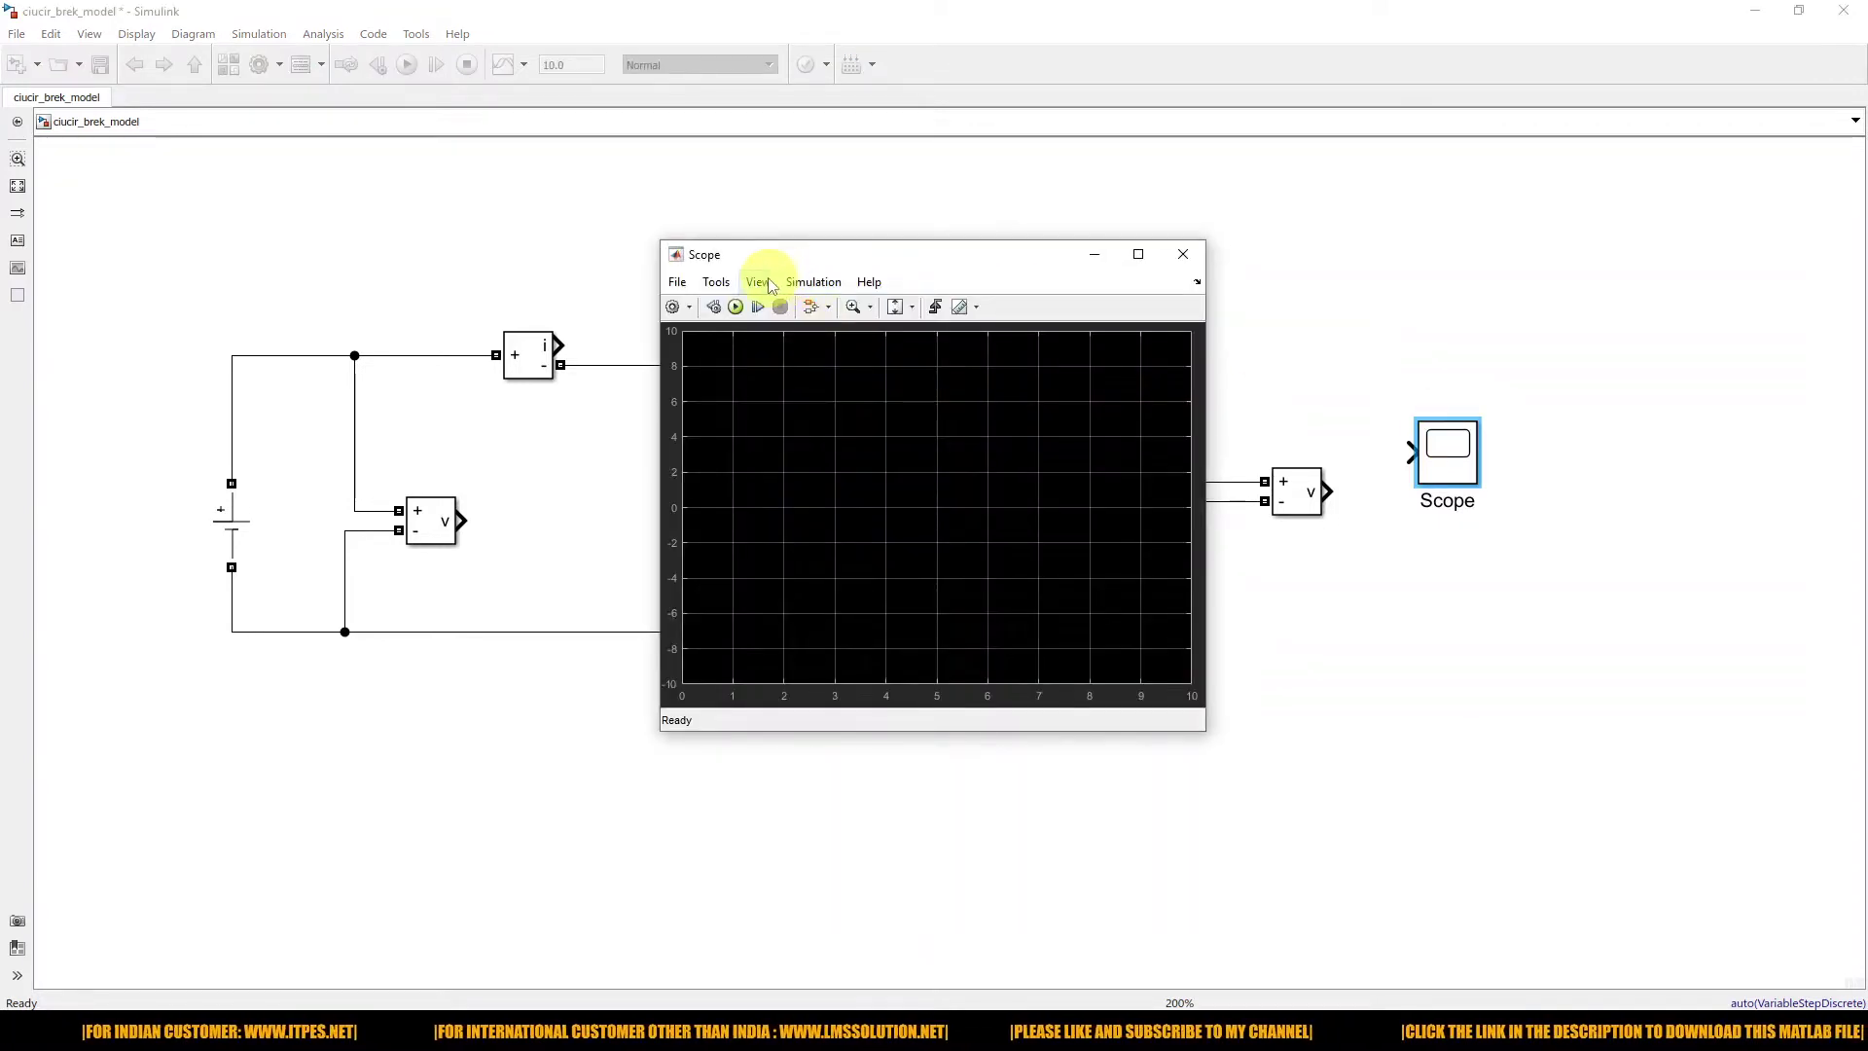
click(795, 331)
double_click(912, 467)
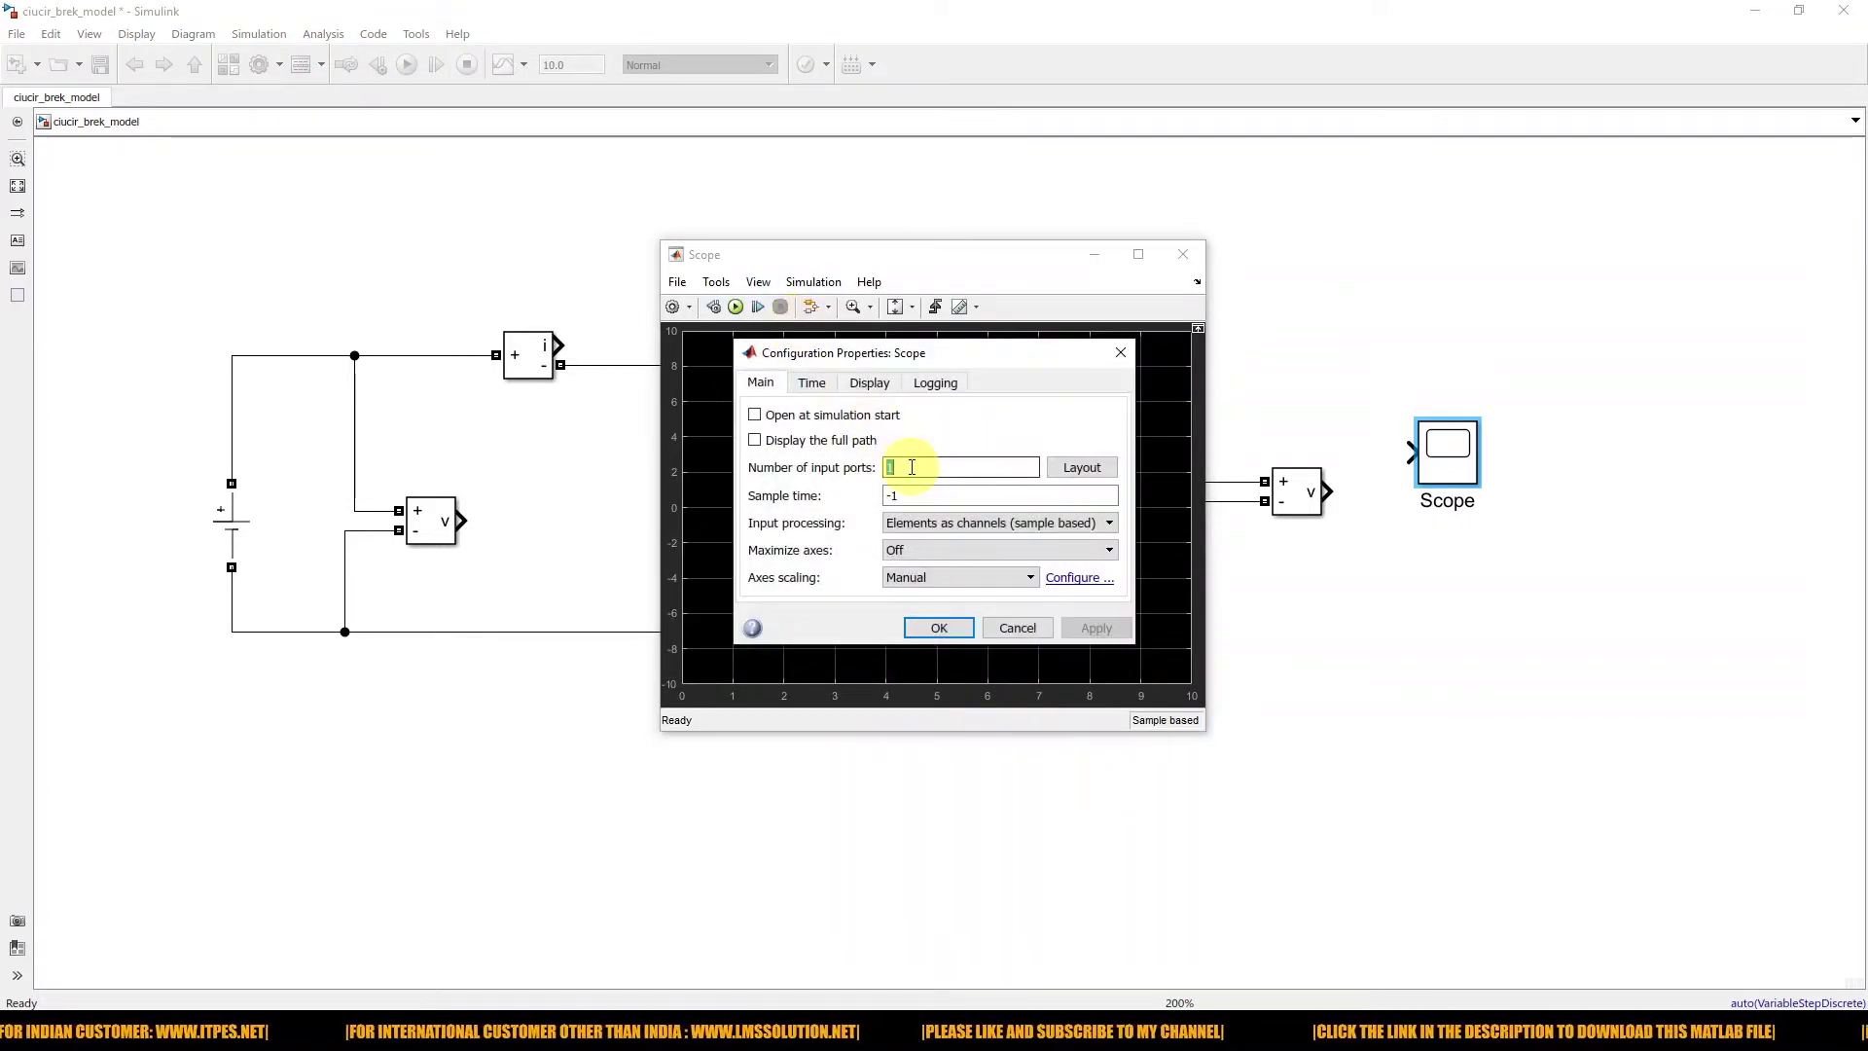
text(4)
click(1080, 469)
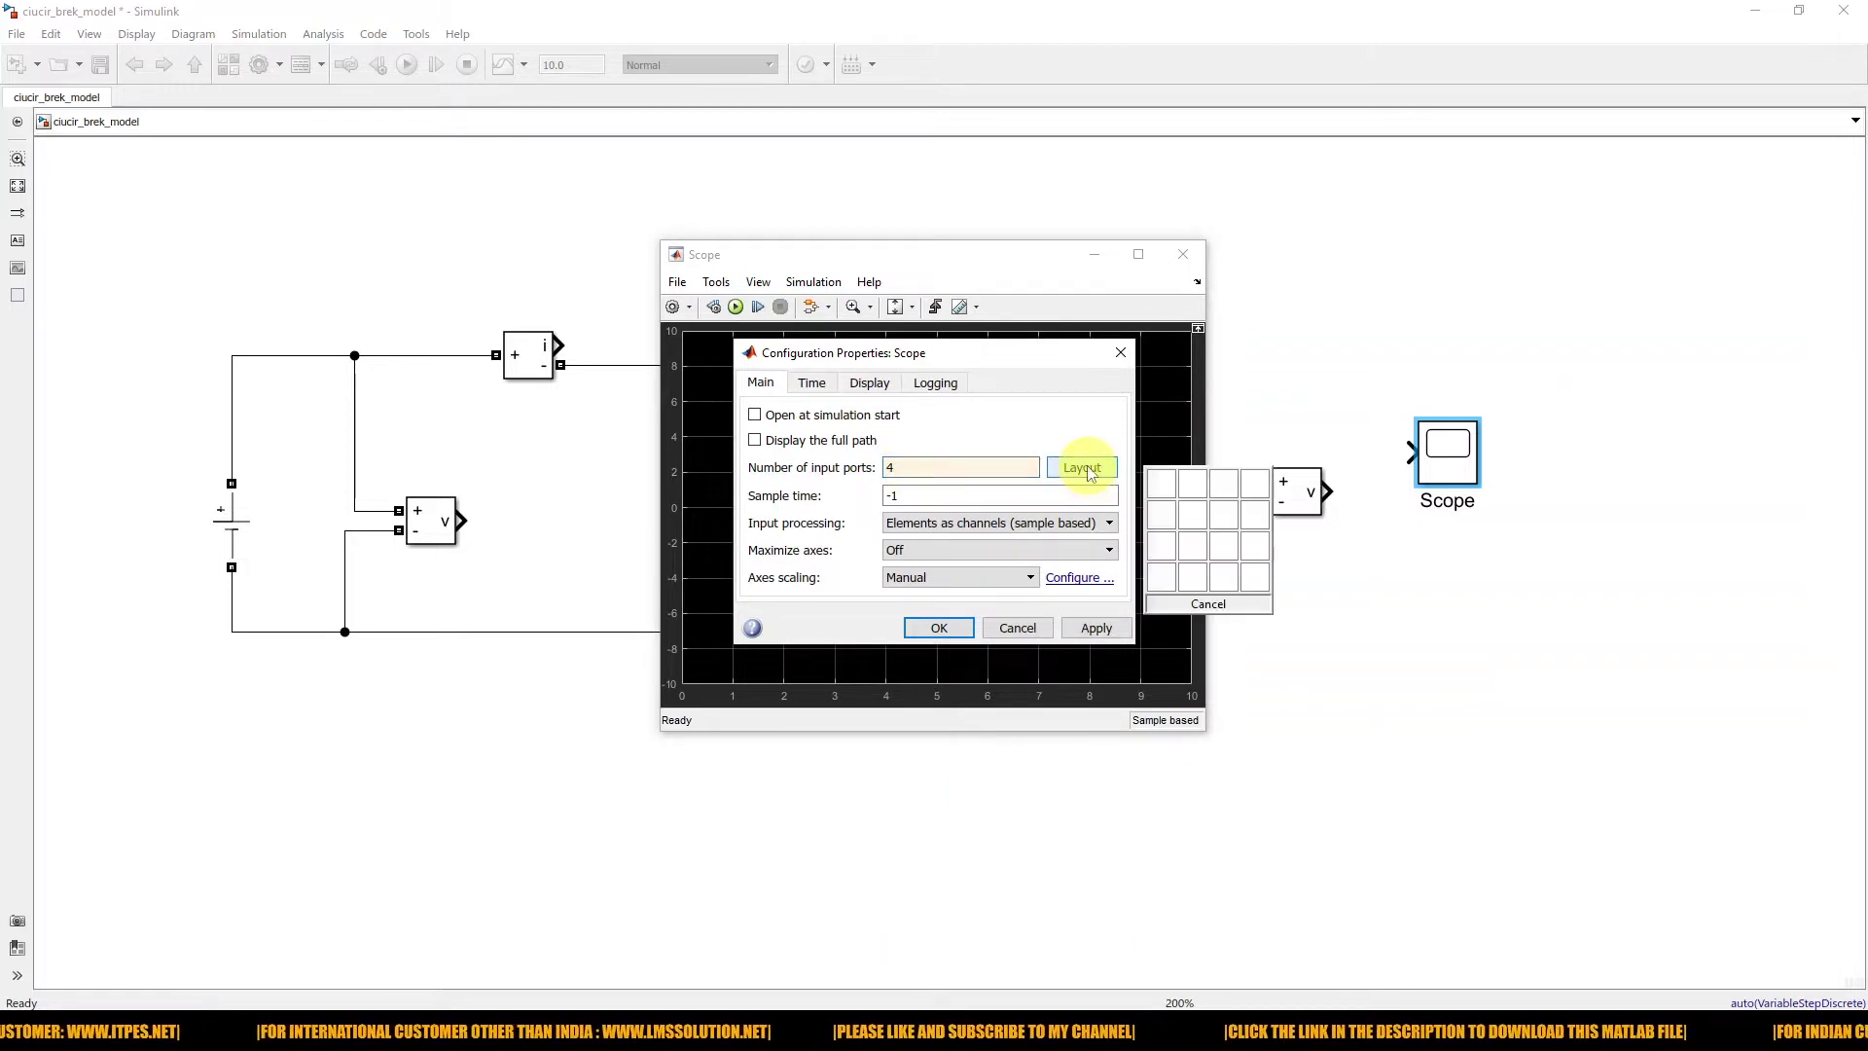
click(1162, 577)
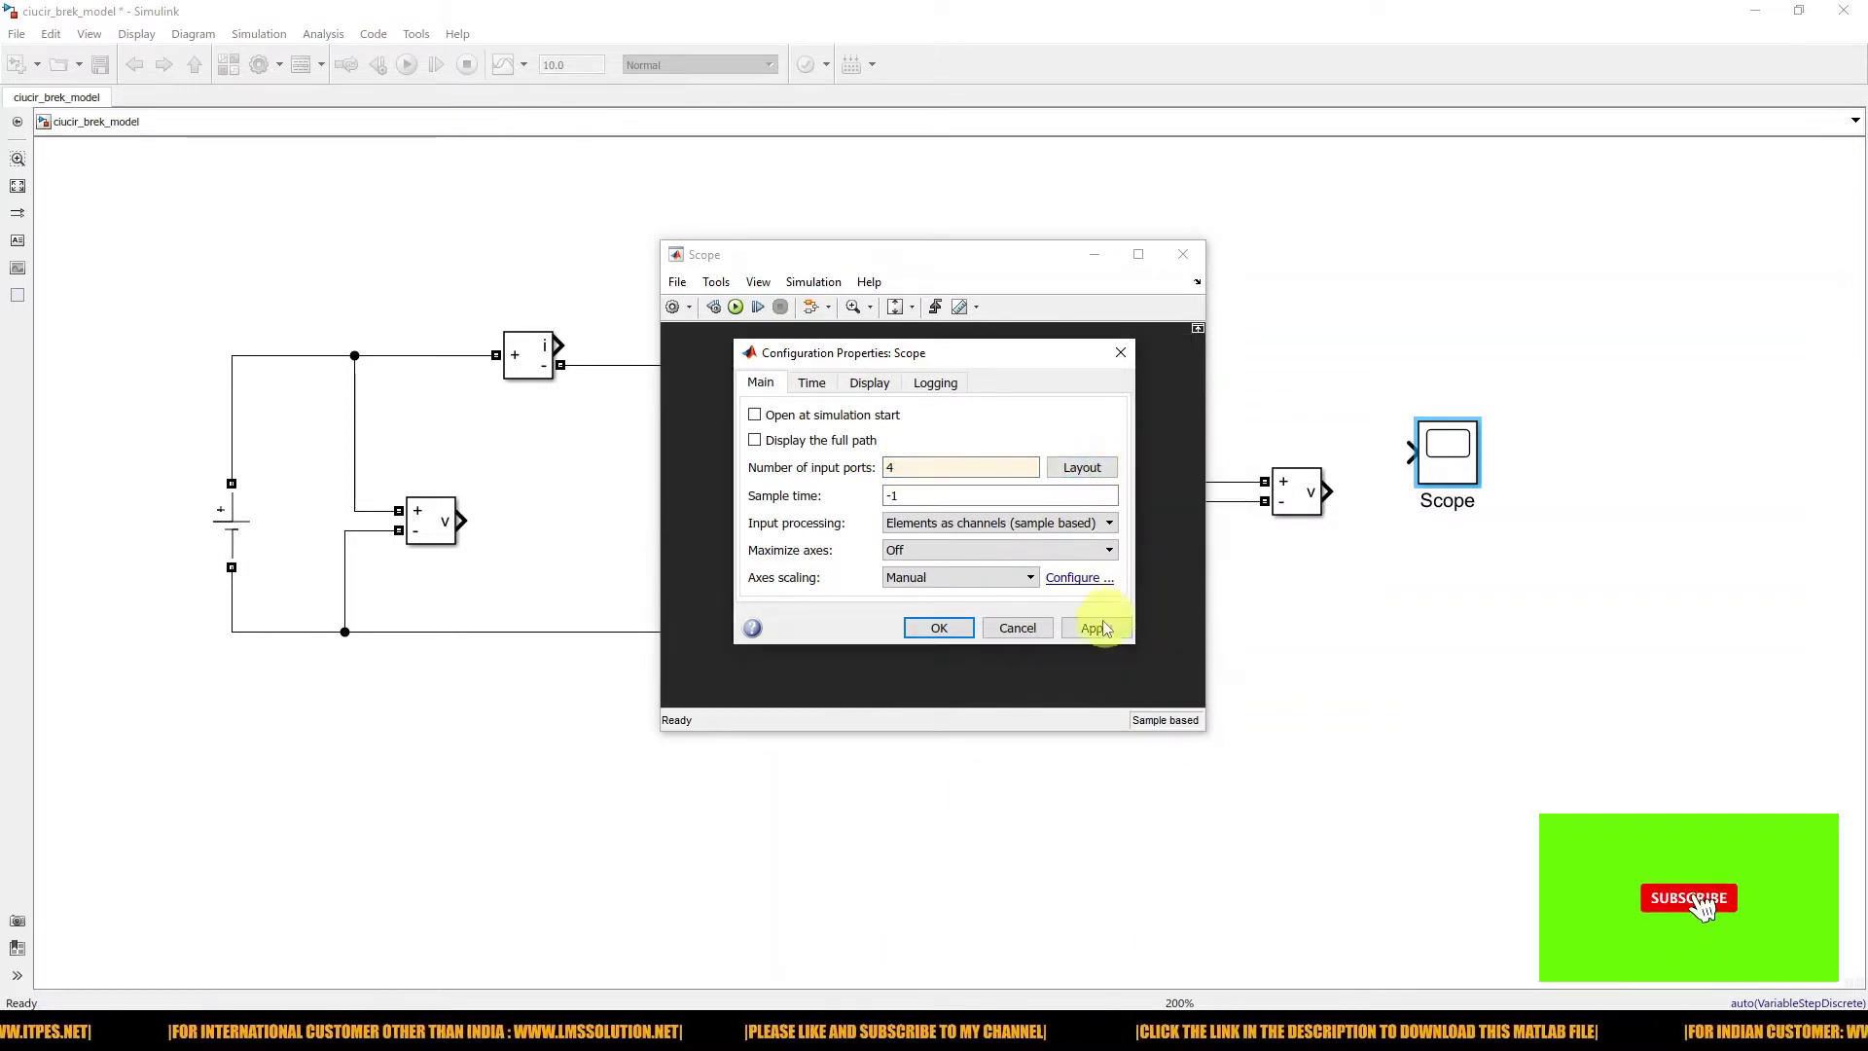
click(1095, 627)
click(988, 628)
- Enlarge the Scope block and wire source voltage, source current, load voltage and load current to its four inputs
click(1442, 448)
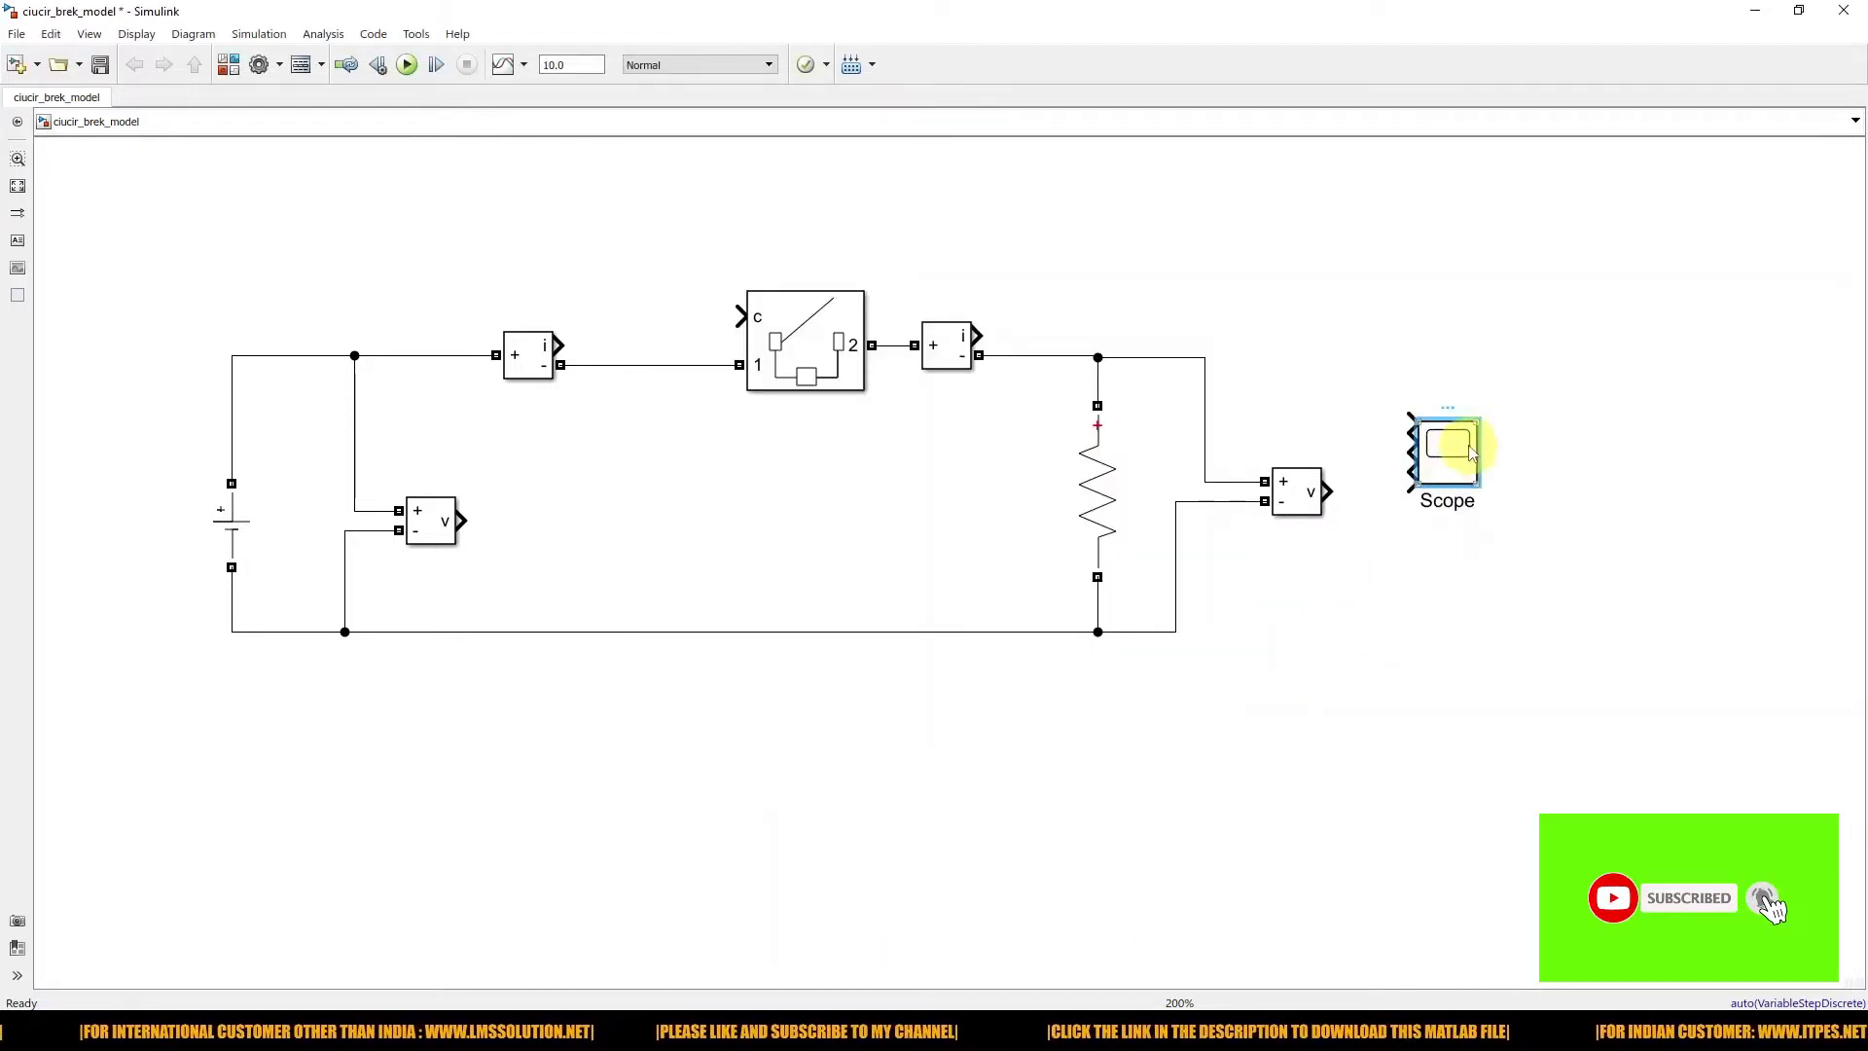
drag(1479, 418, 1508, 245)
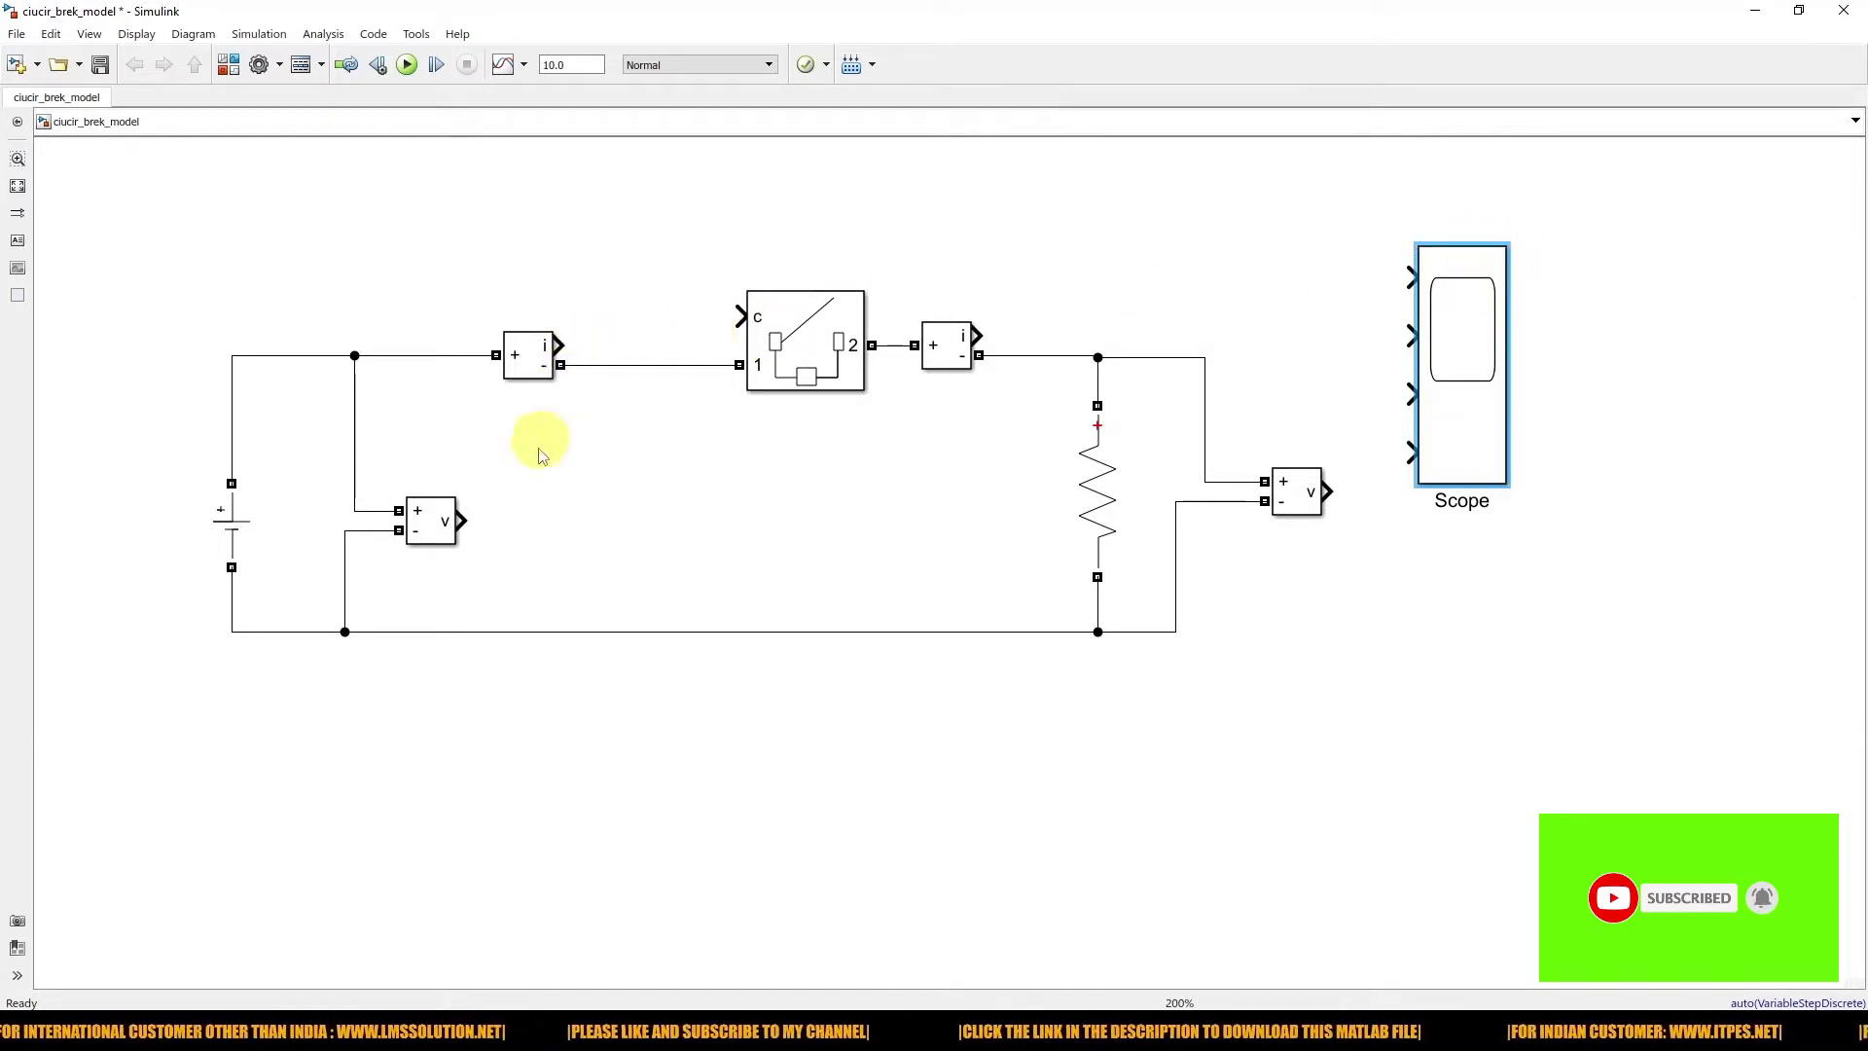
drag(475, 523, 1444, 280)
mouse_move(561, 345)
mouse_down()
mouse_move(1317, 295)
mouse_move(1410, 336)
mouse_up()
drag(1332, 495, 1406, 397)
drag(978, 336, 1408, 451)
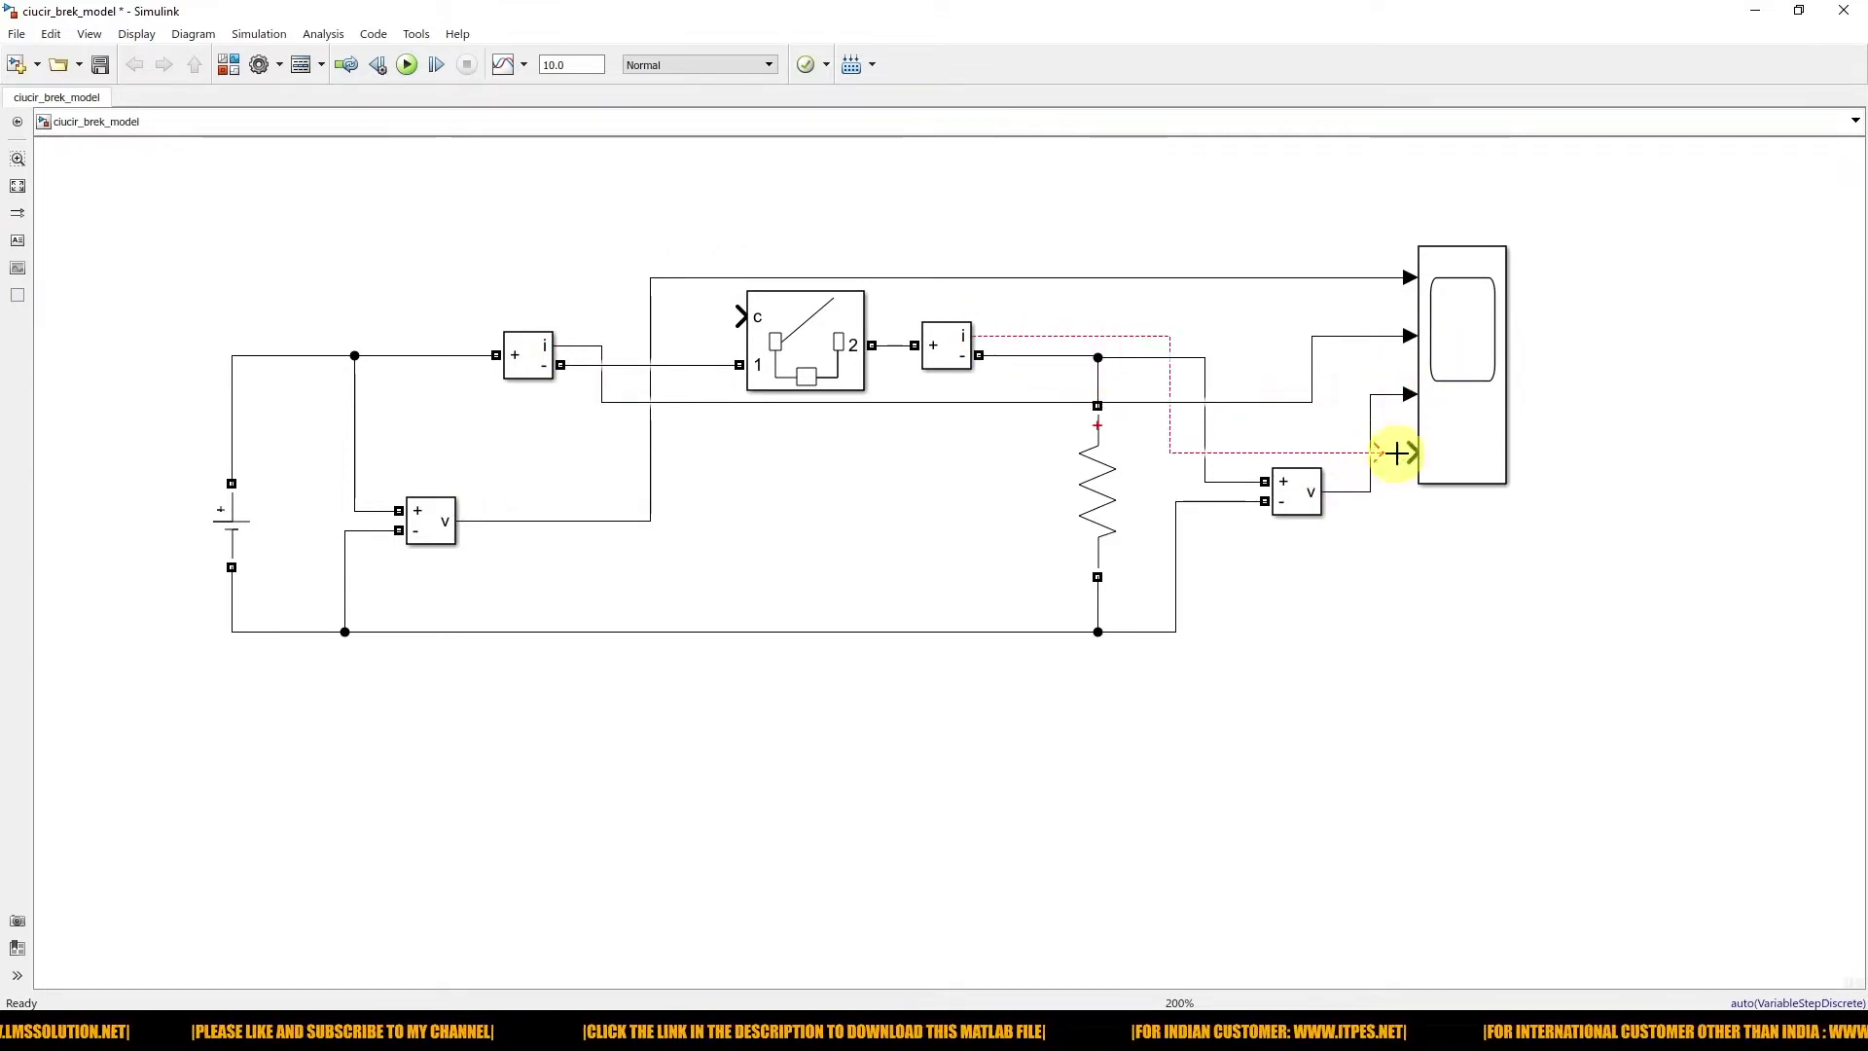
- Insert a Step block and wire its output to the breaker's control input
double_click(556, 251)
text(step)
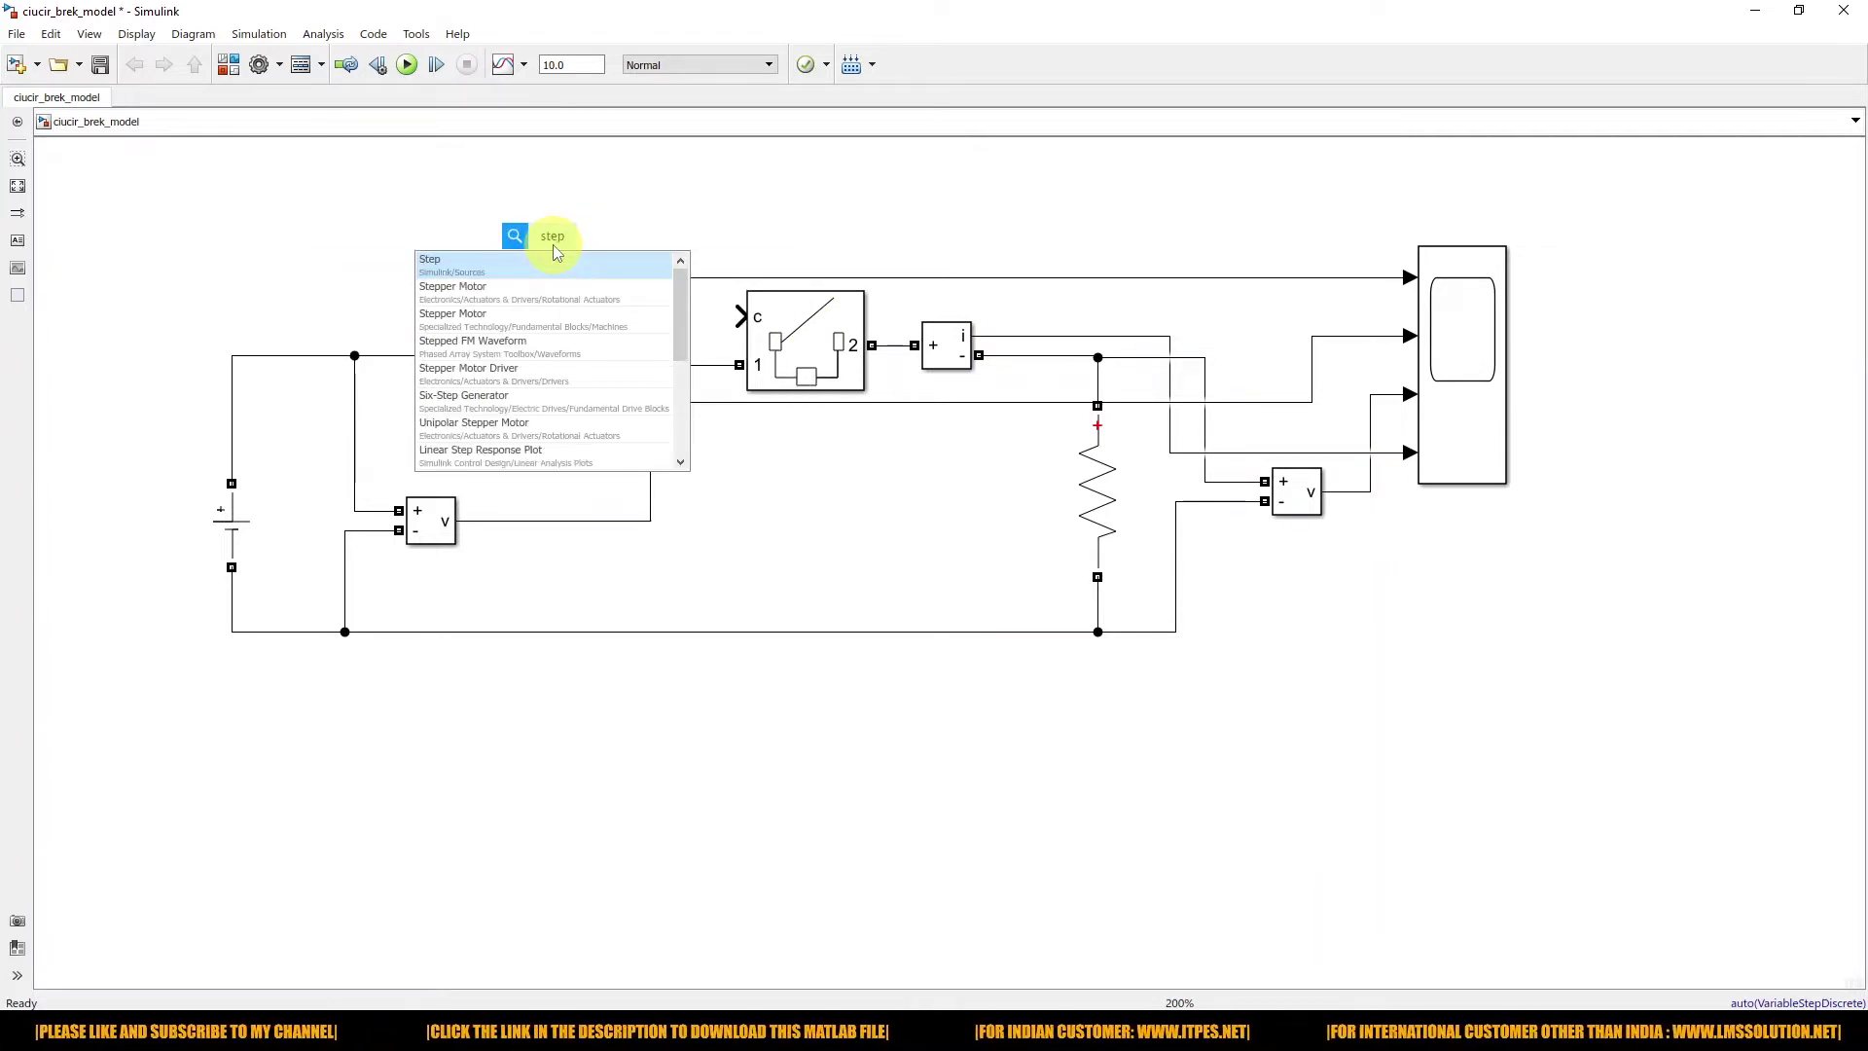
key(Return)
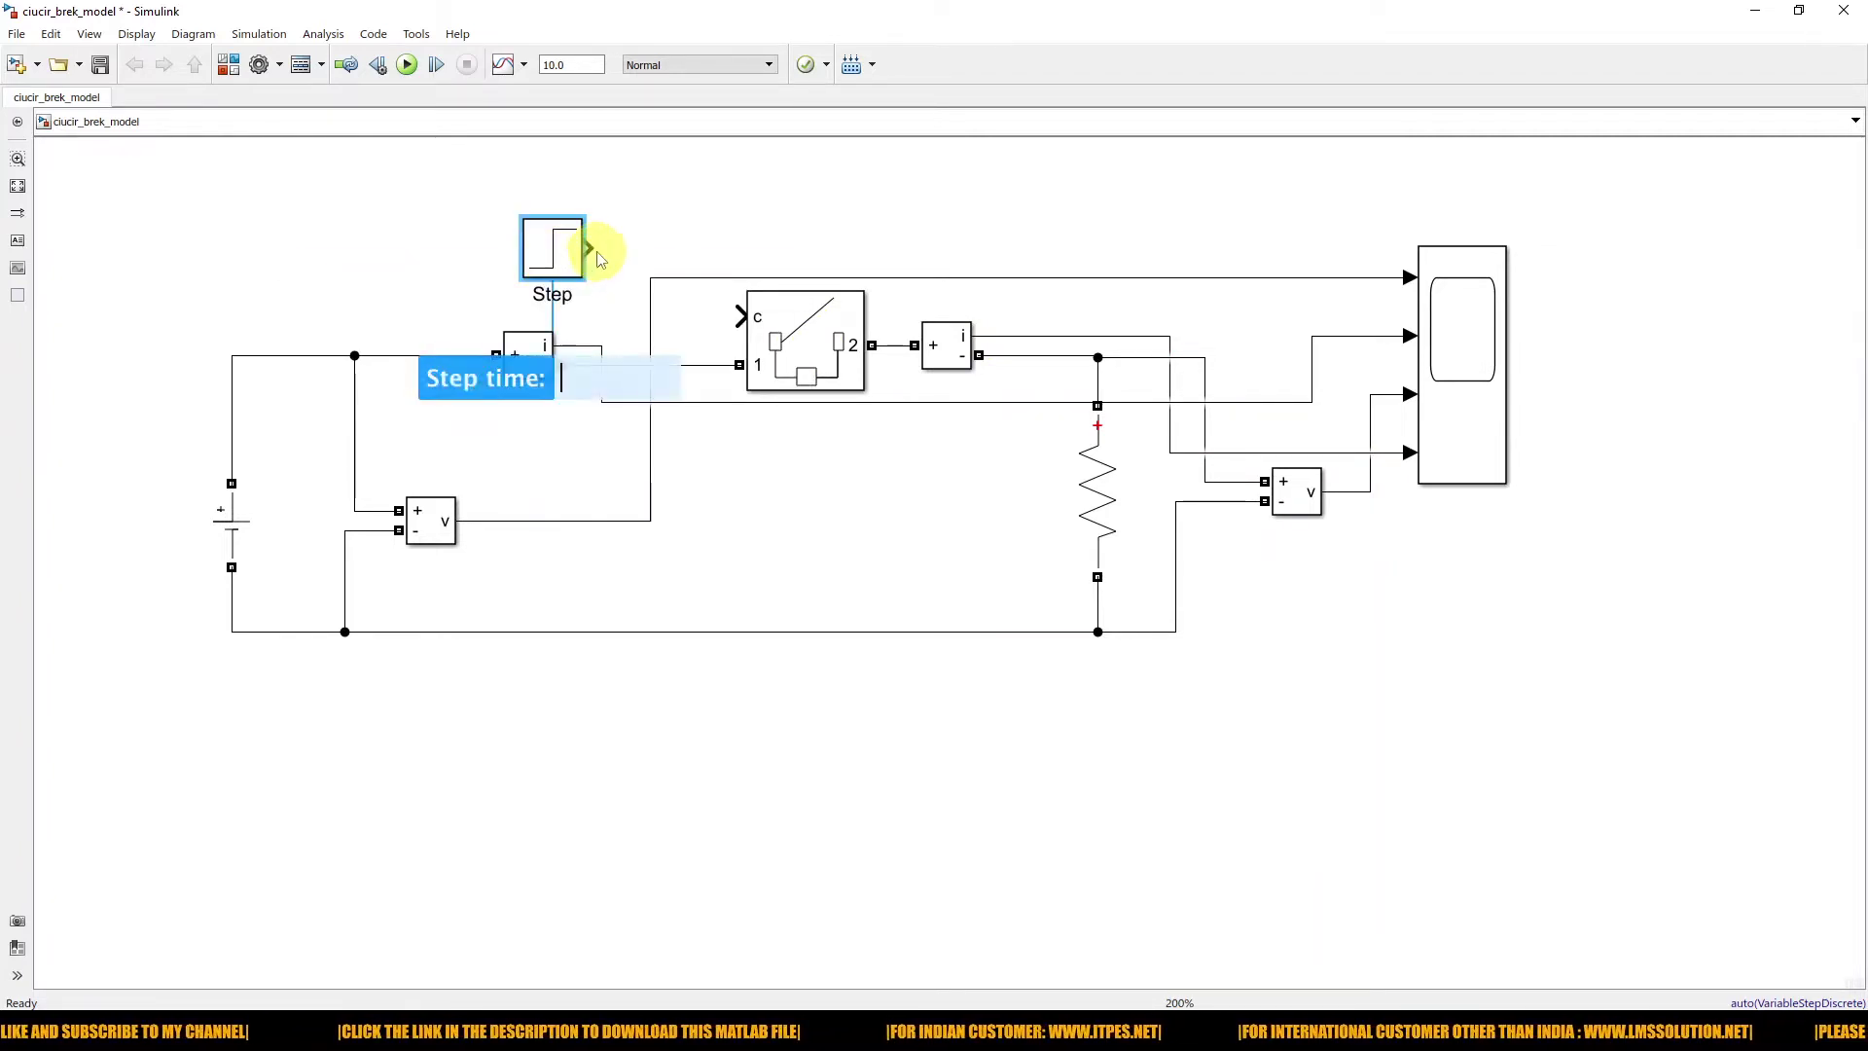
drag(592, 247, 743, 321)
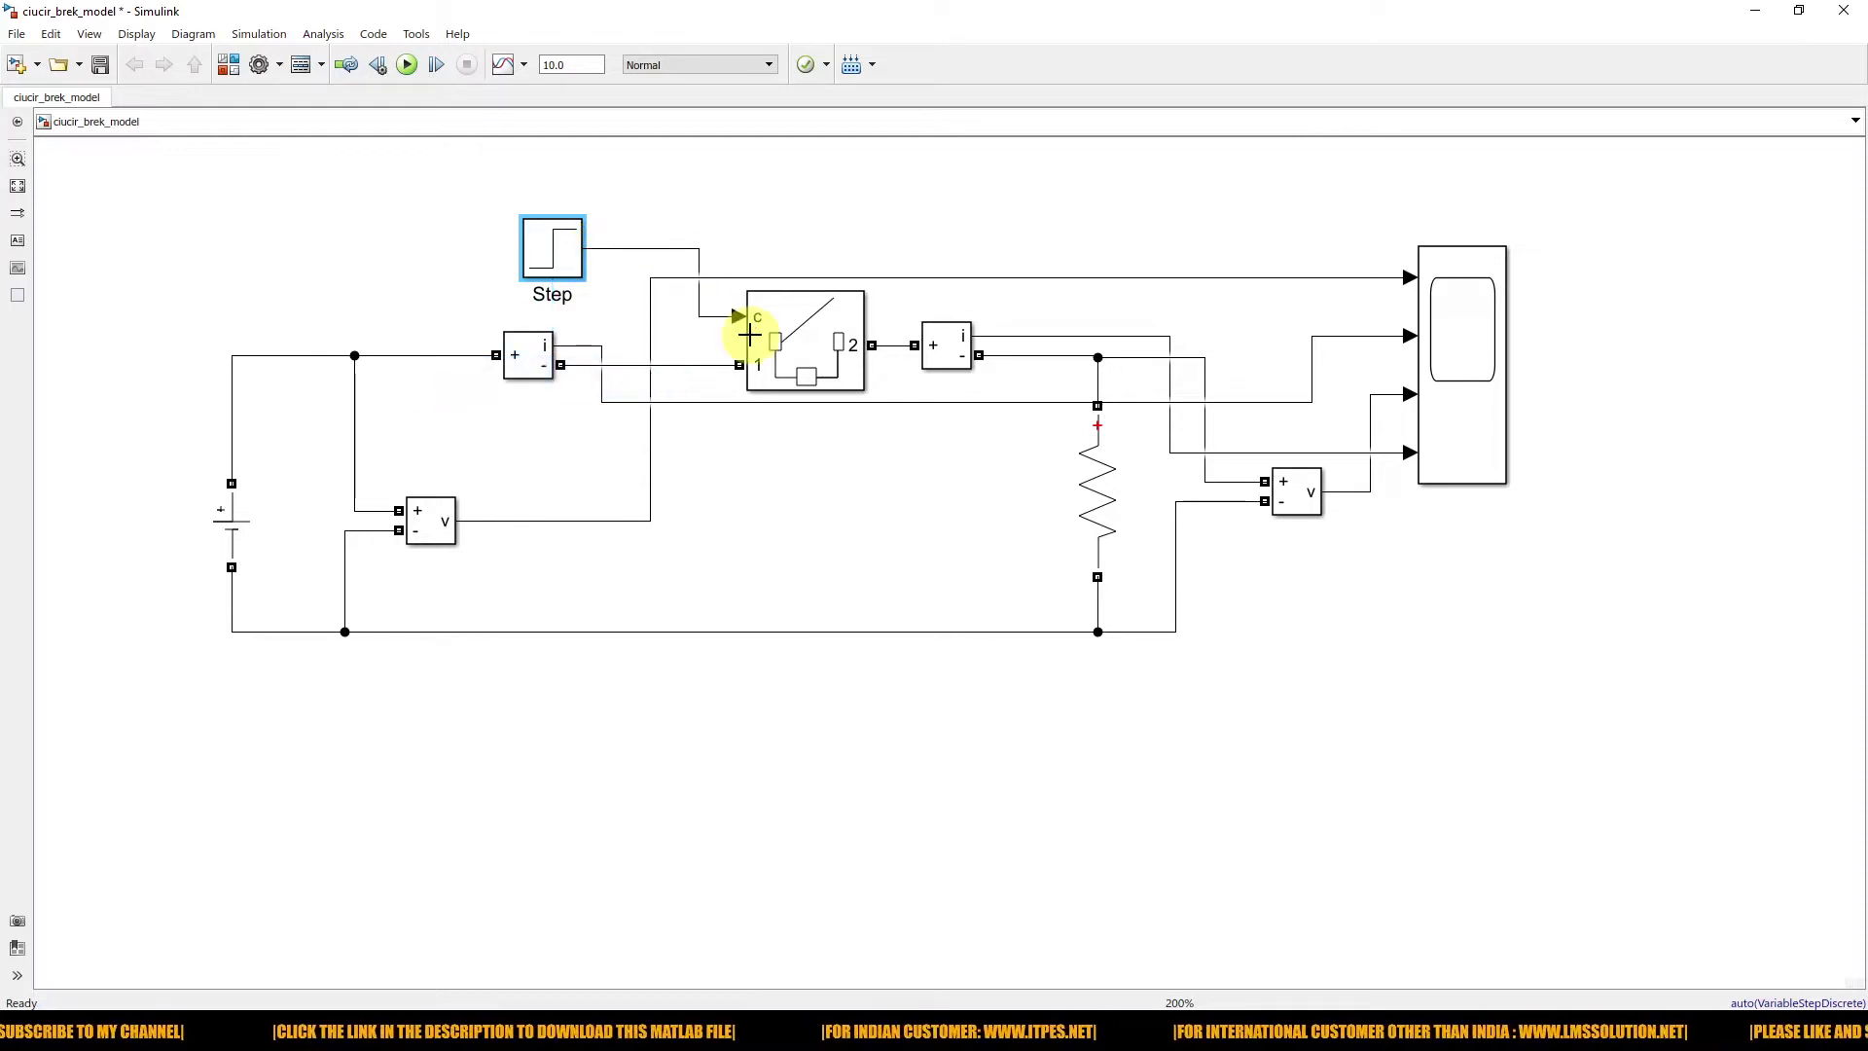
- Review the Breaker parameters (external switching, initial status 0) and close them unchanged
click(804, 242)
double_click(809, 330)
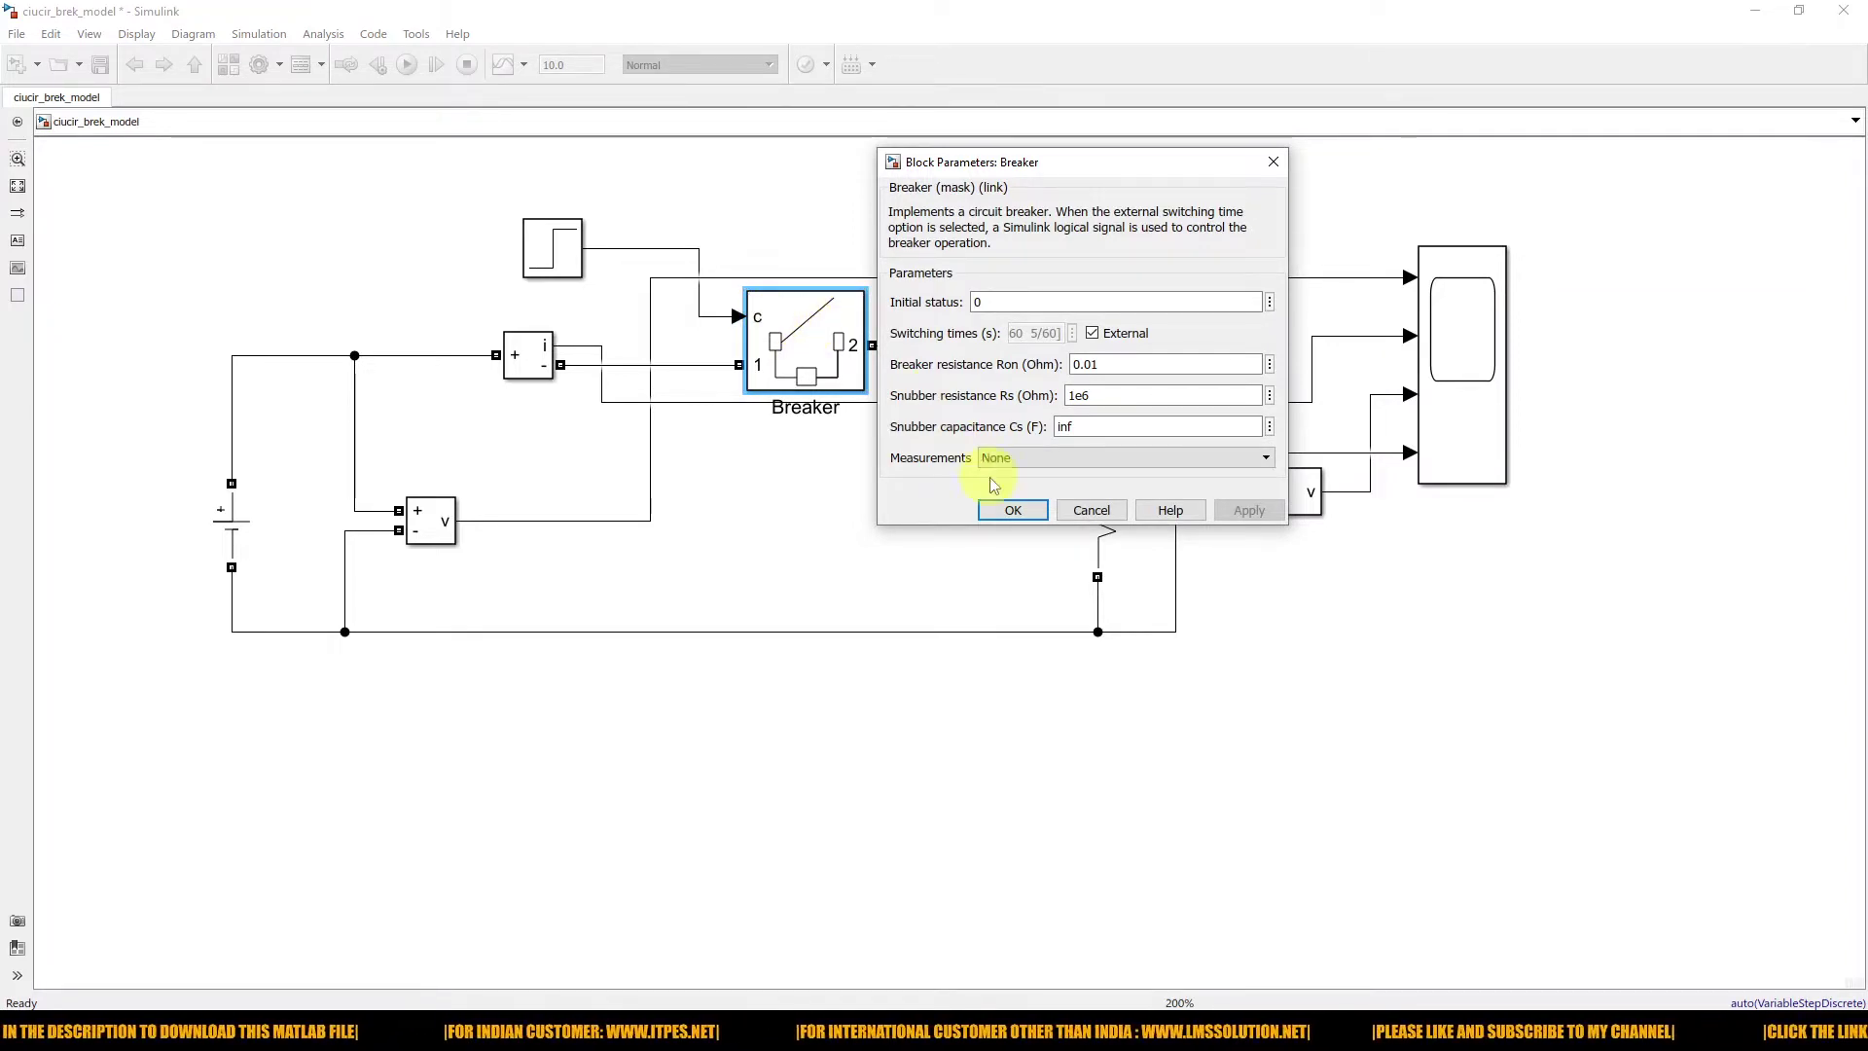
click(1013, 509)
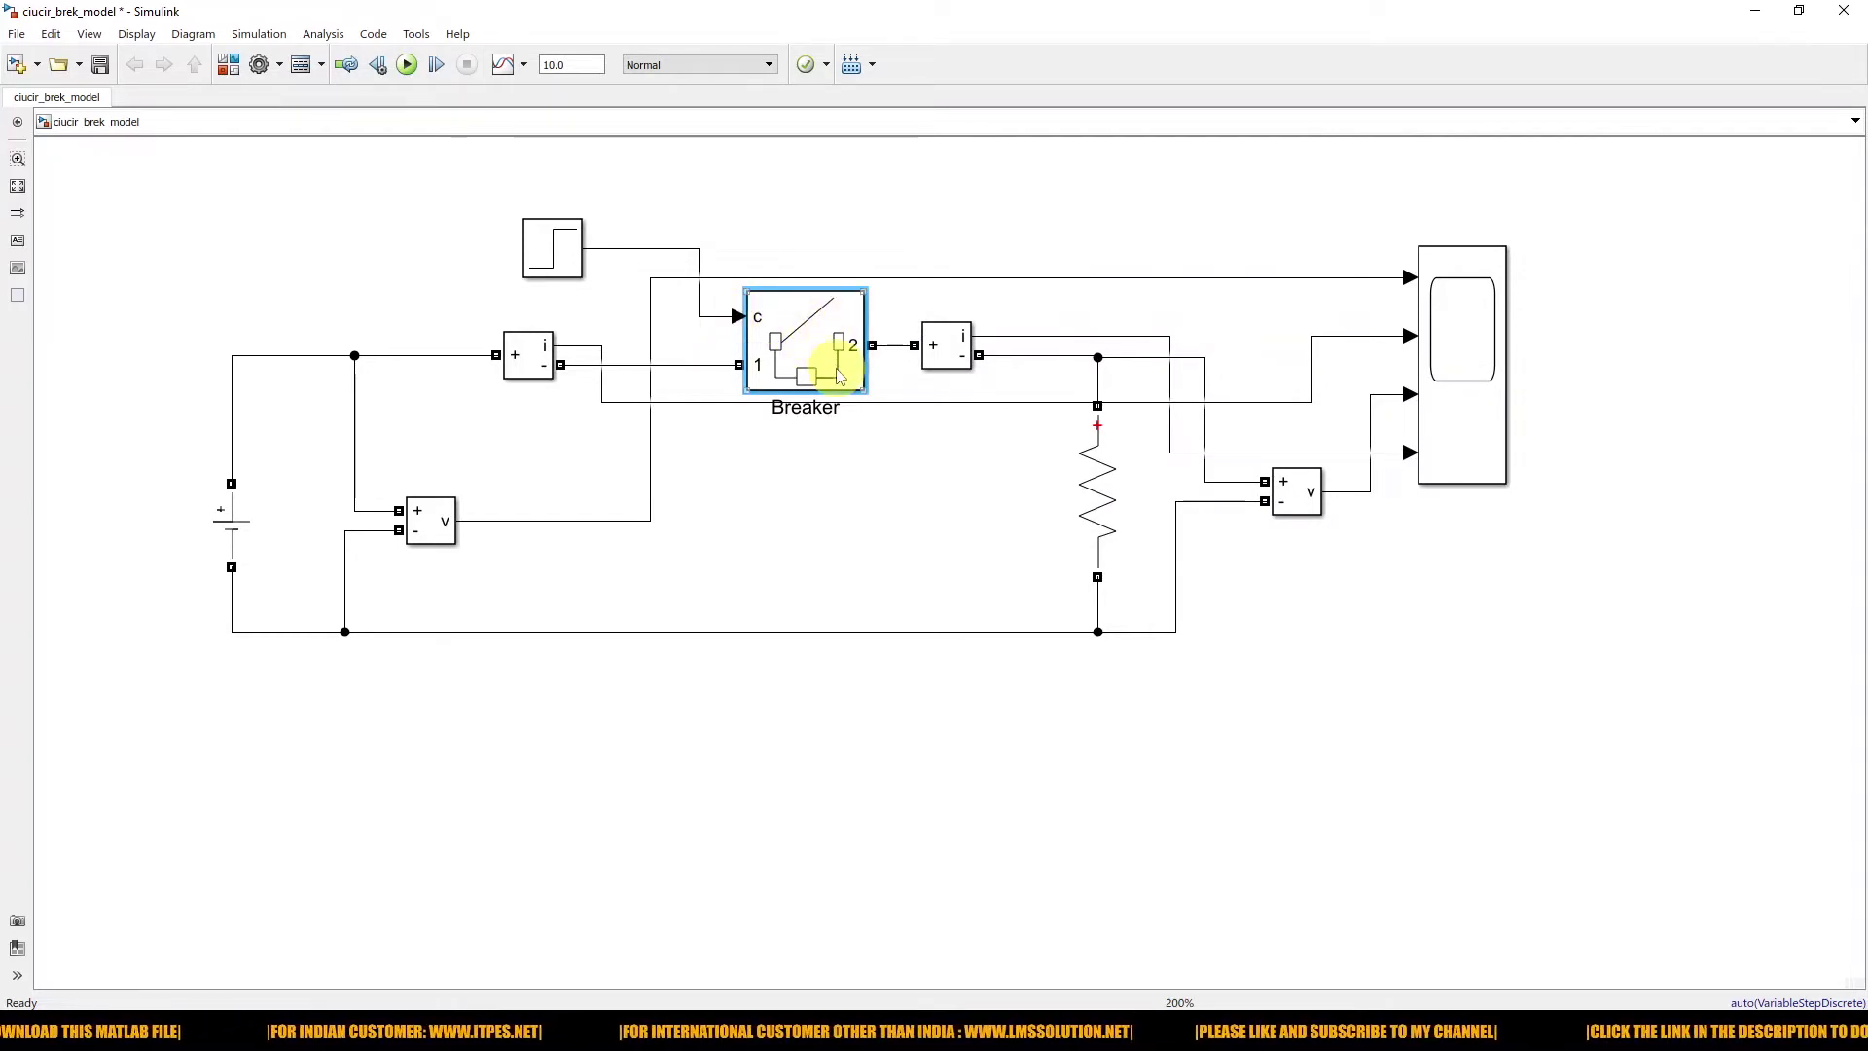
key(F9)
mouse_move(687, 307)
mouse_down()
mouse_move(690, 329)
mouse_move(798, 319)
mouse_move(835, 362)
mouse_move(681, 312)
mouse_move(793, 352)
mouse_up()
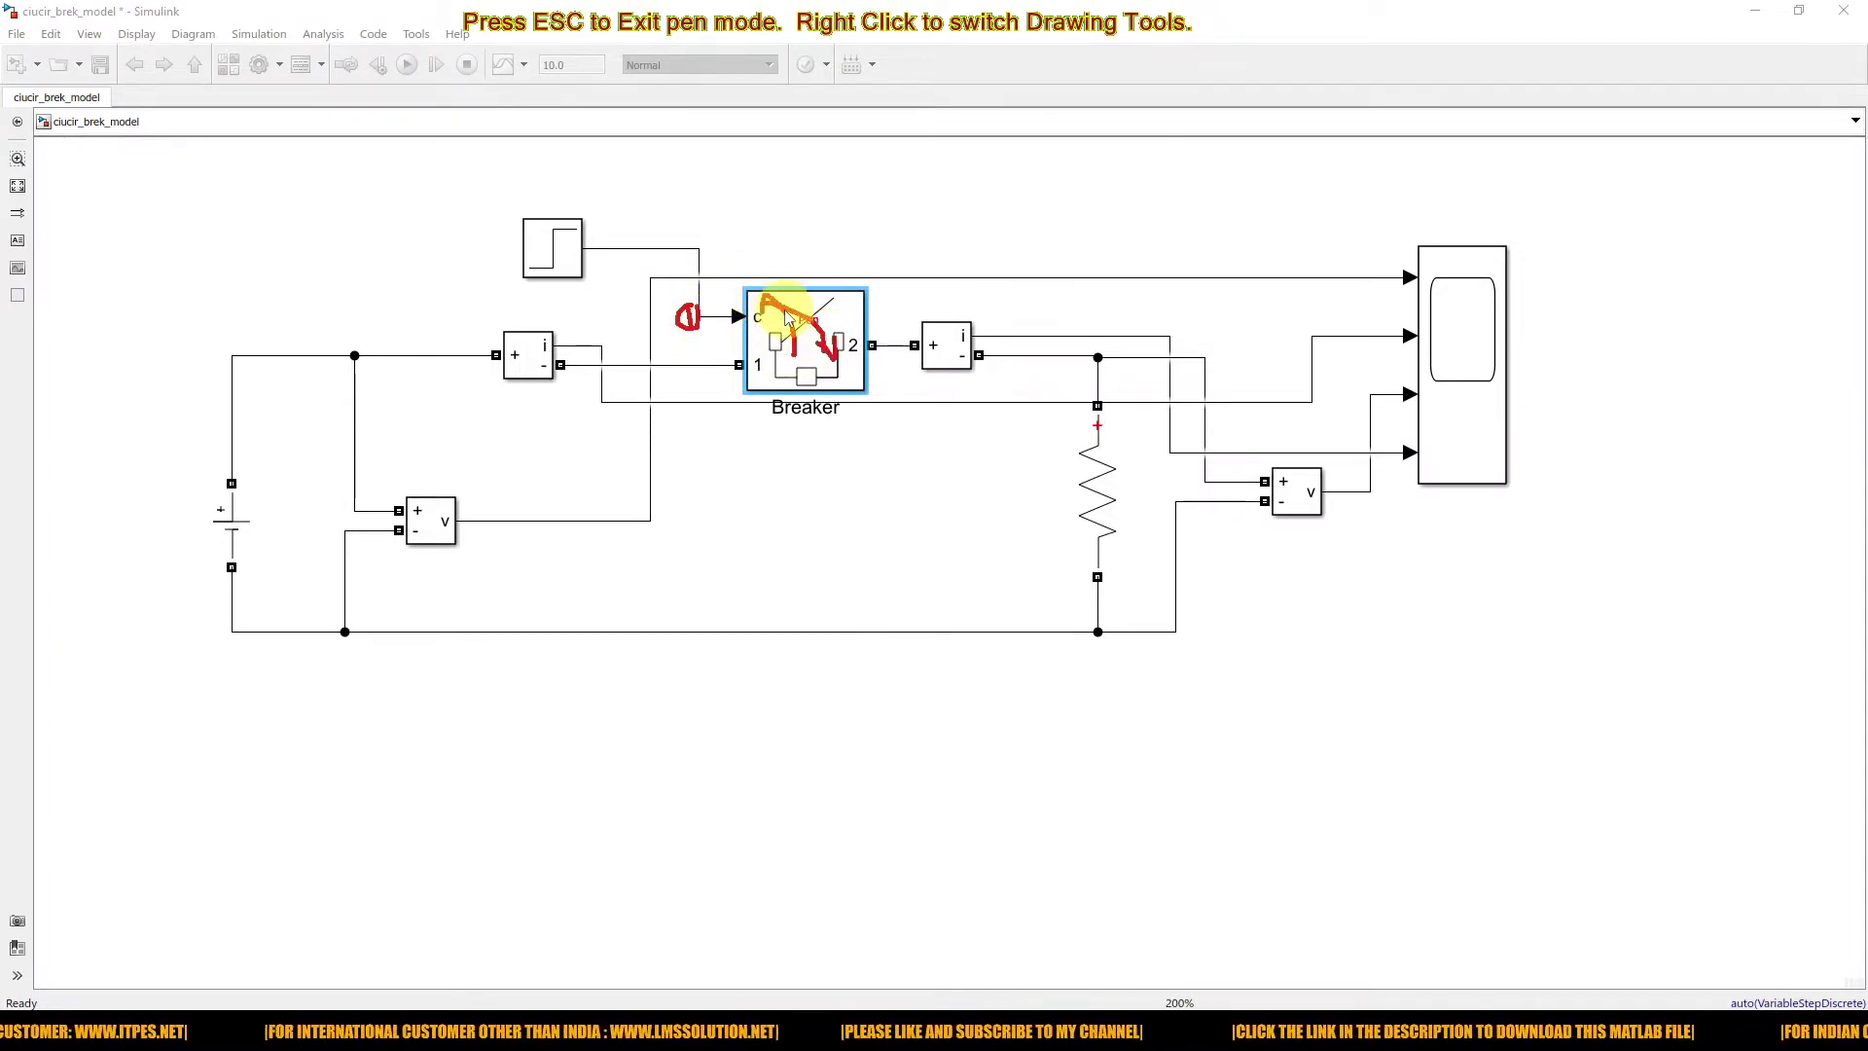
key(Escape)
- Set the Step block to step time 5, initial value 1 and final value 0
click(570, 255)
double_click(571, 255)
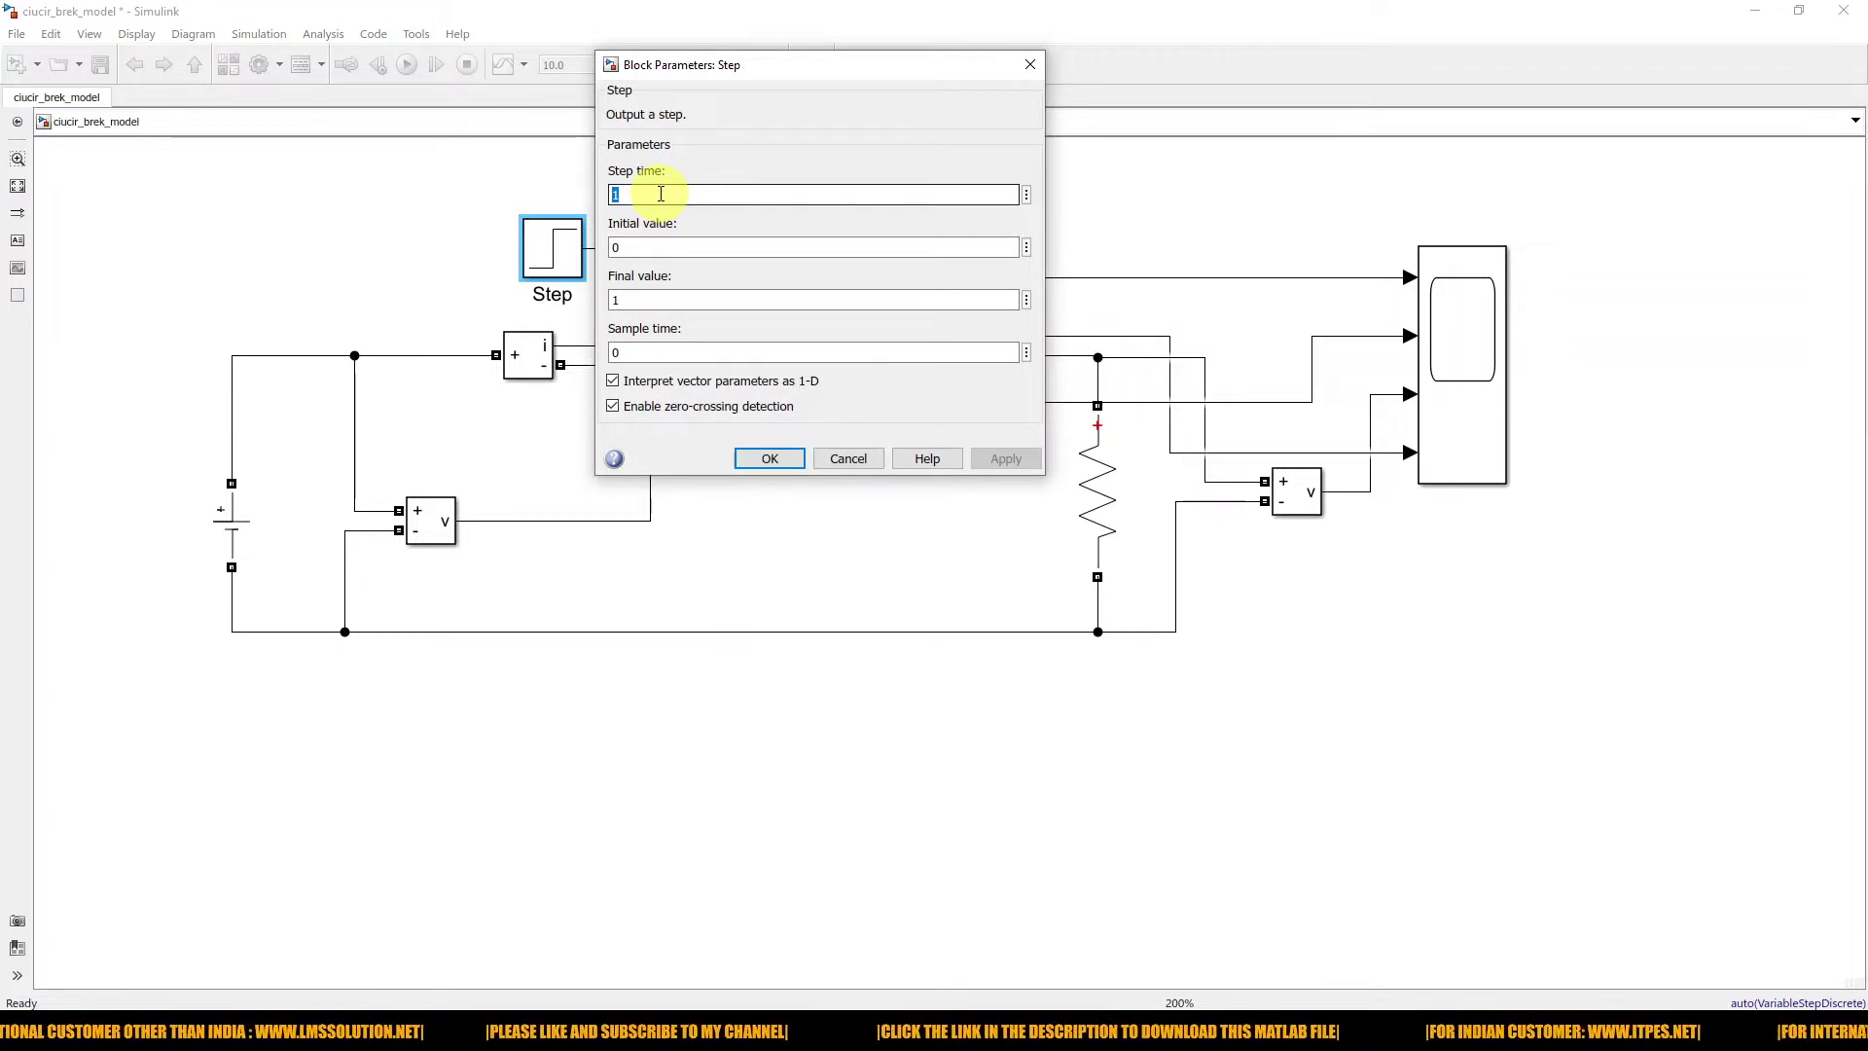
text(5)
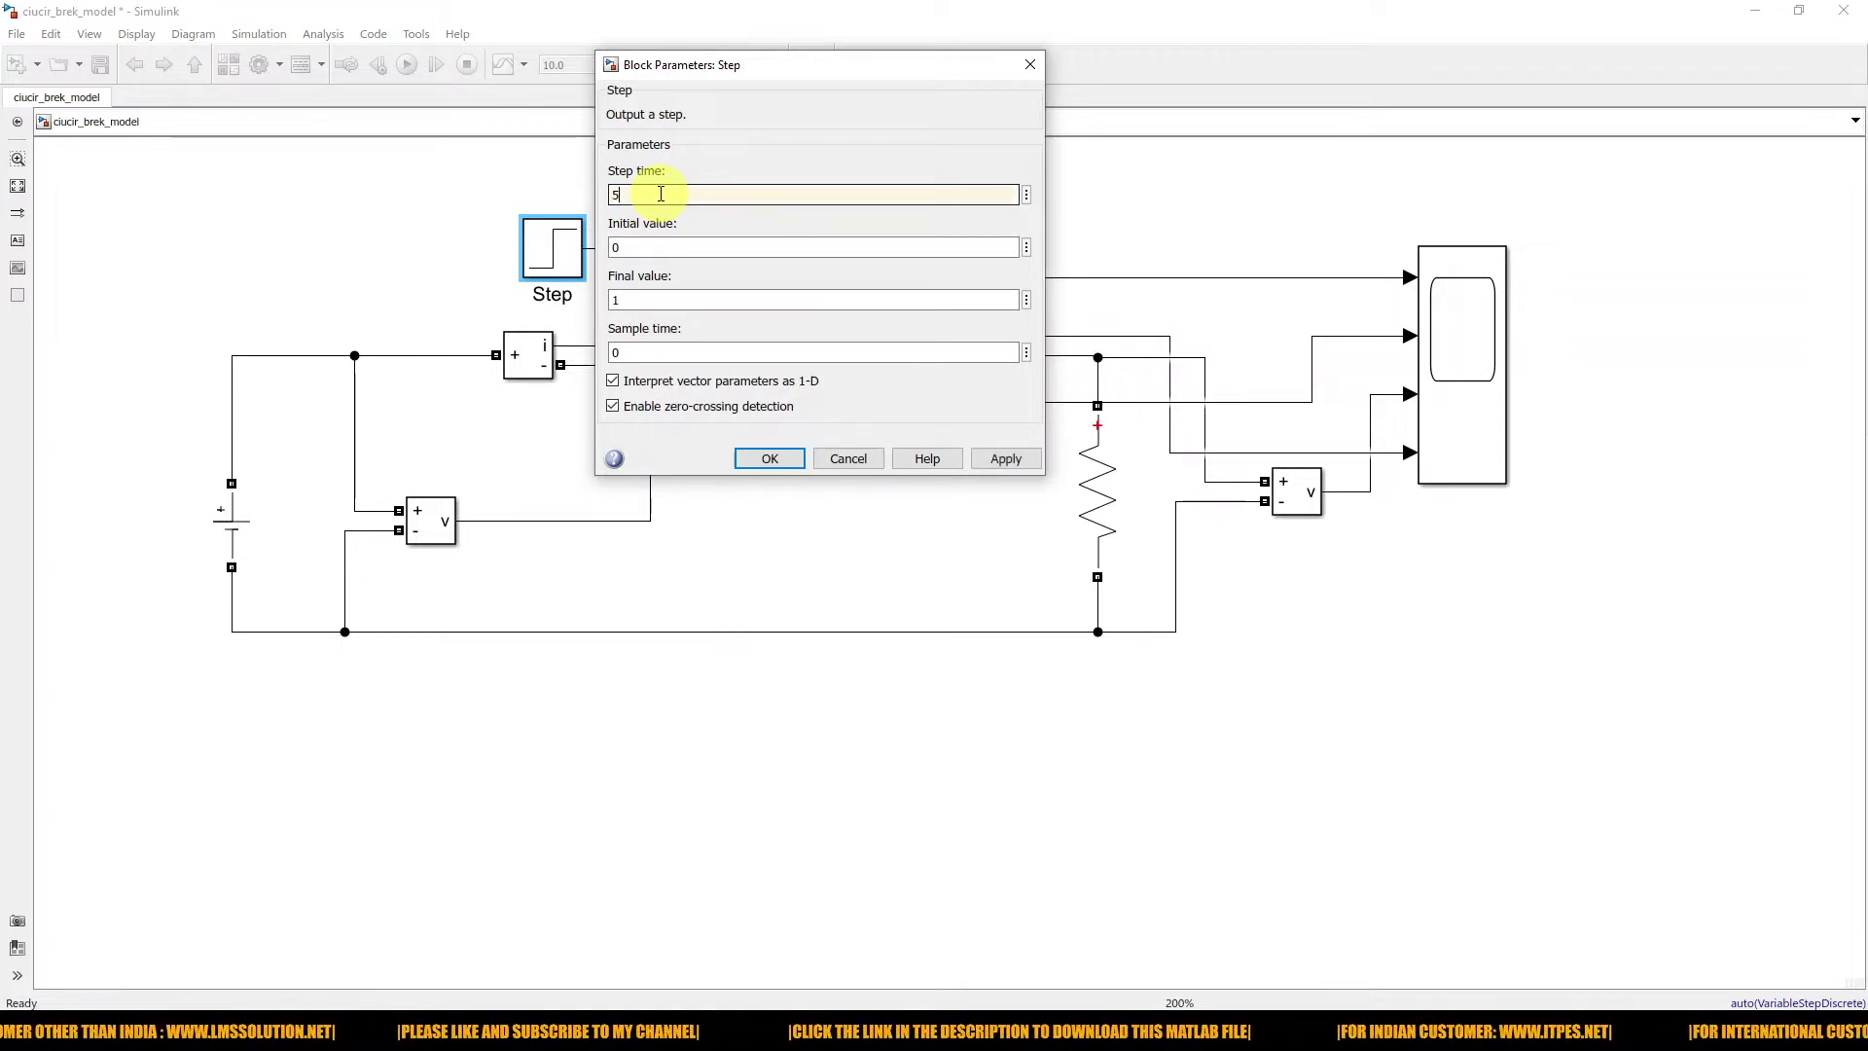
double_click(660, 245)
text(1)
double_click(649, 296)
text(0)
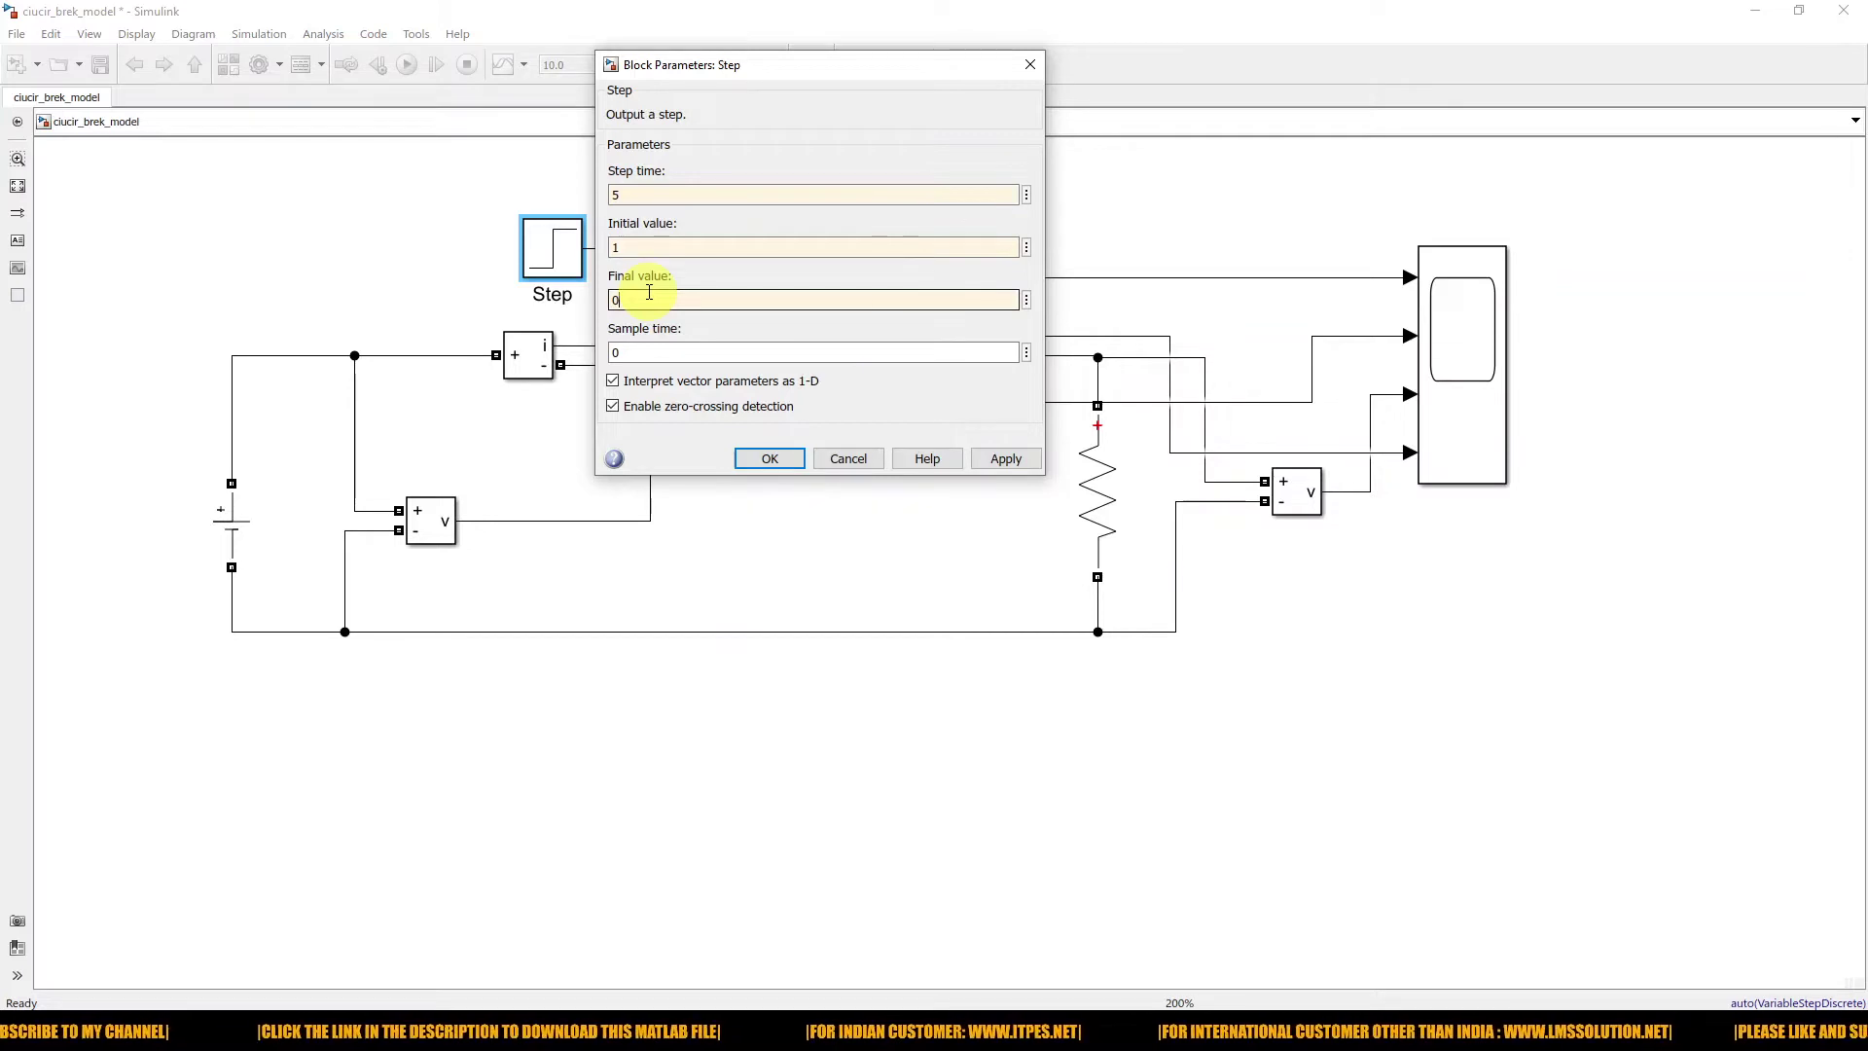
click(649, 297)
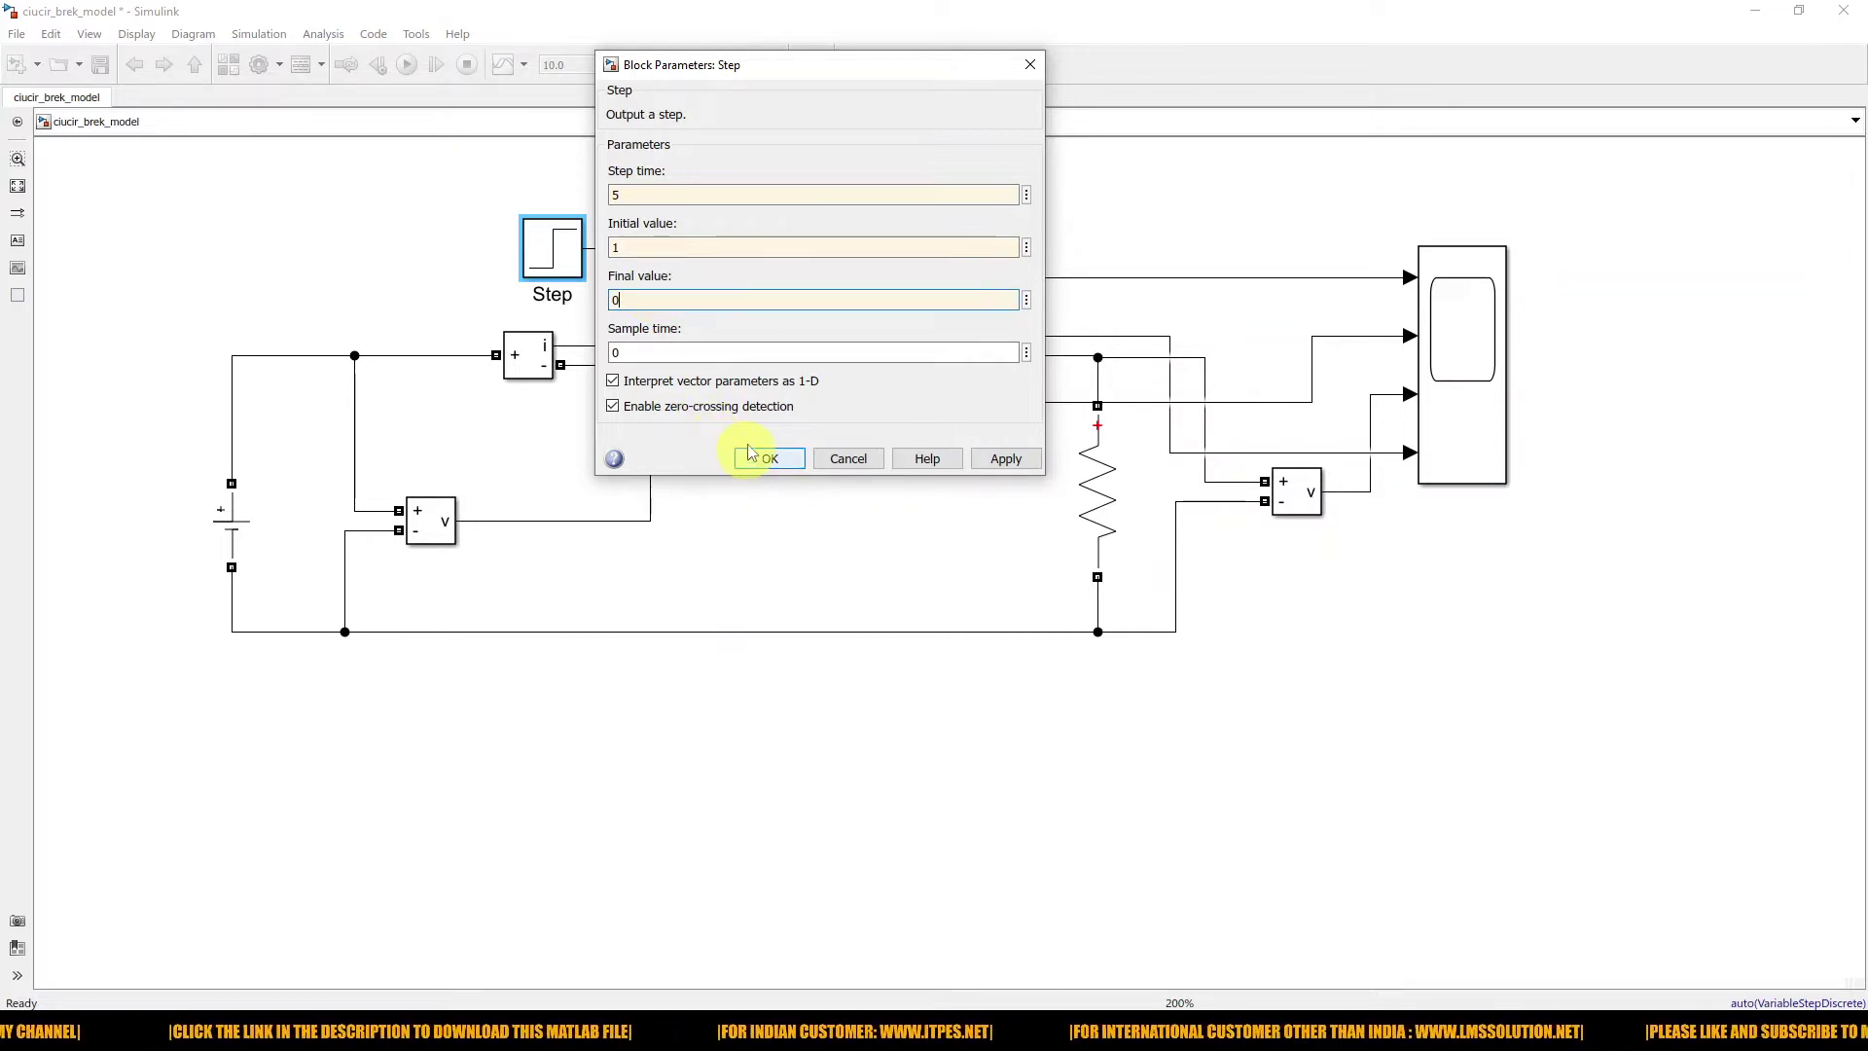
drag(763, 62, 969, 71)
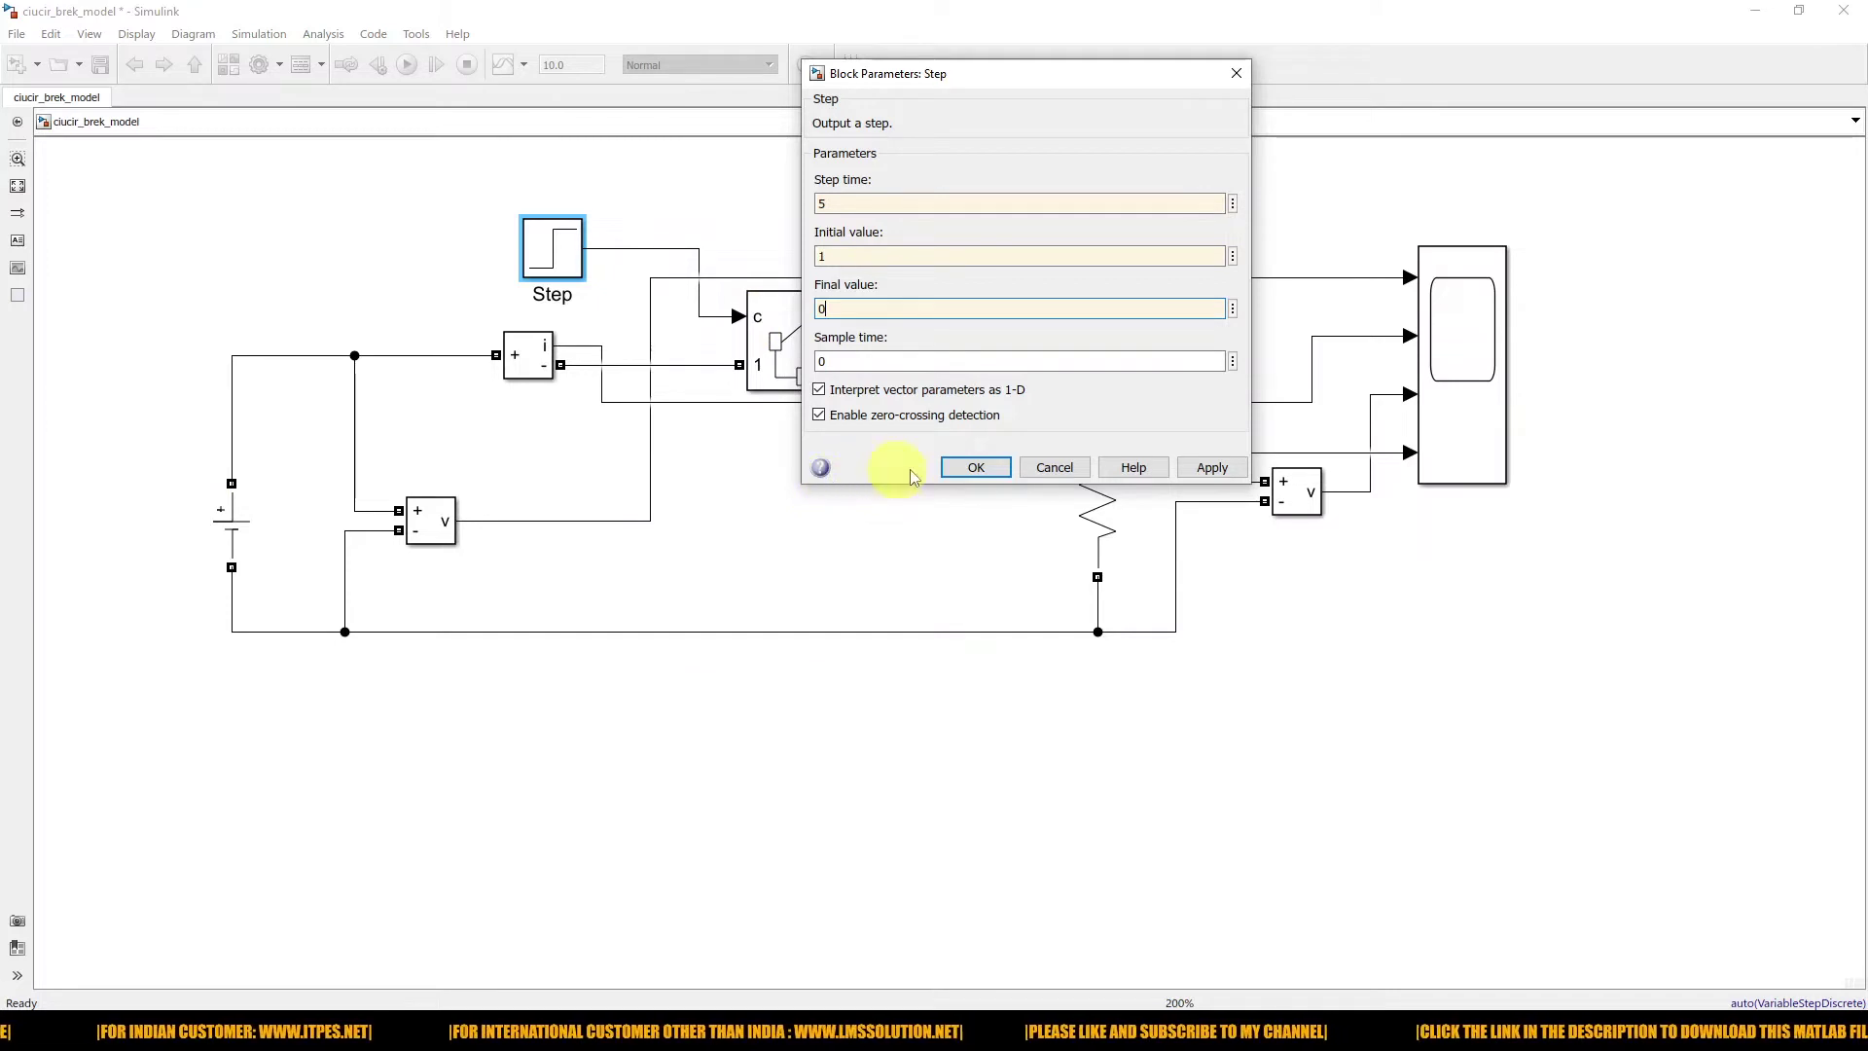
click(968, 467)
click(754, 470)
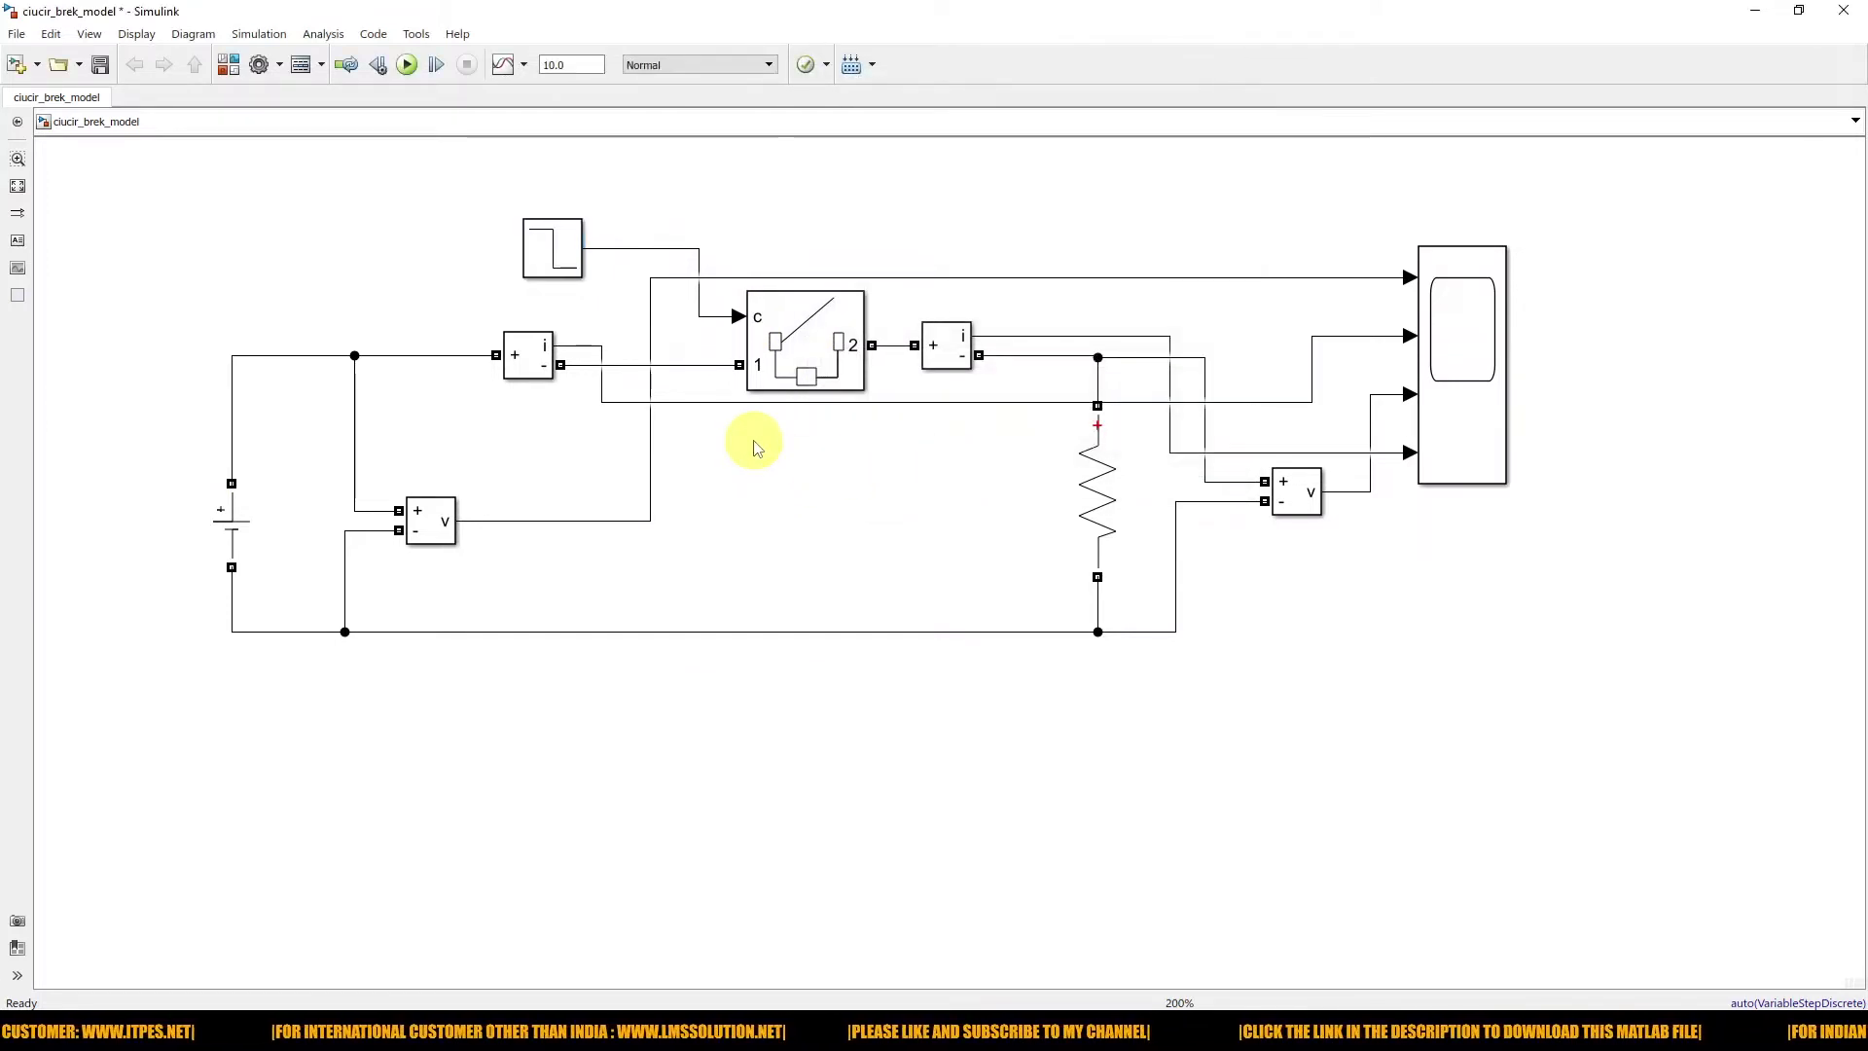
- Add a powergui block at the top left of the model
double_click(185, 255)
text(pow)
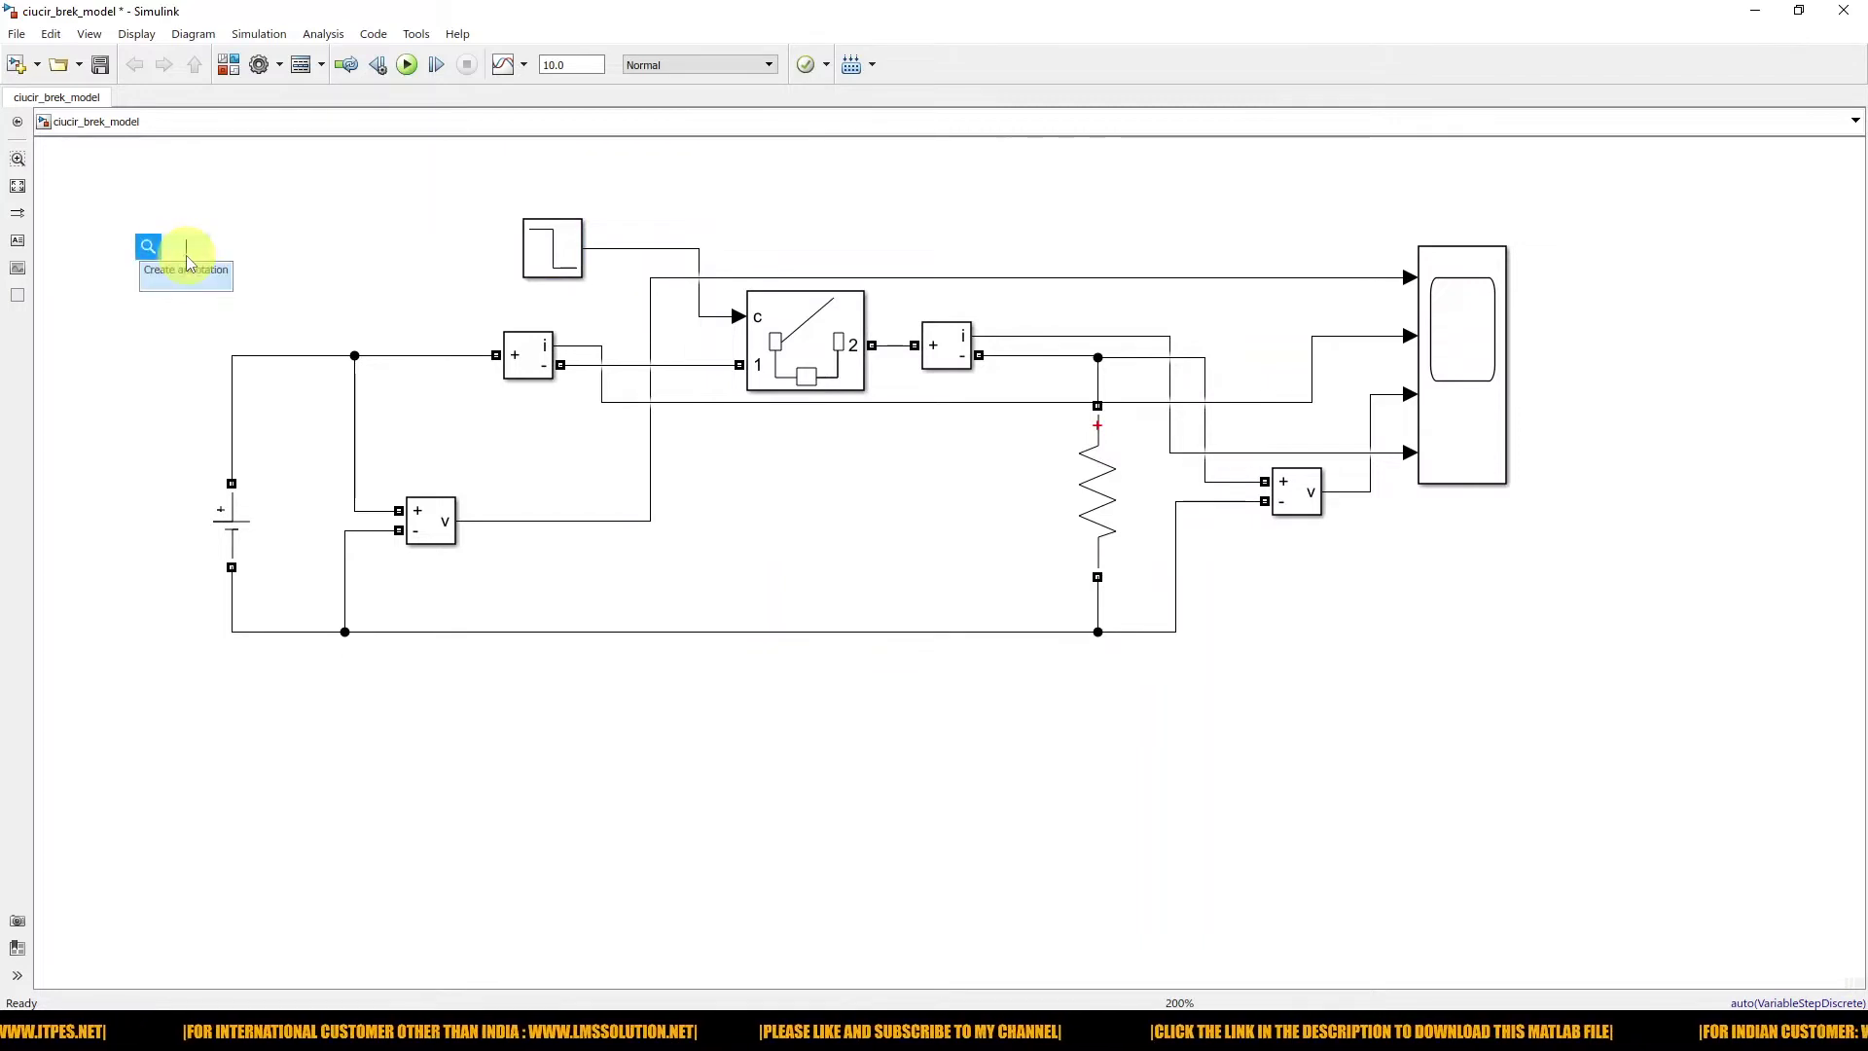
text(ergui)
key(Return)
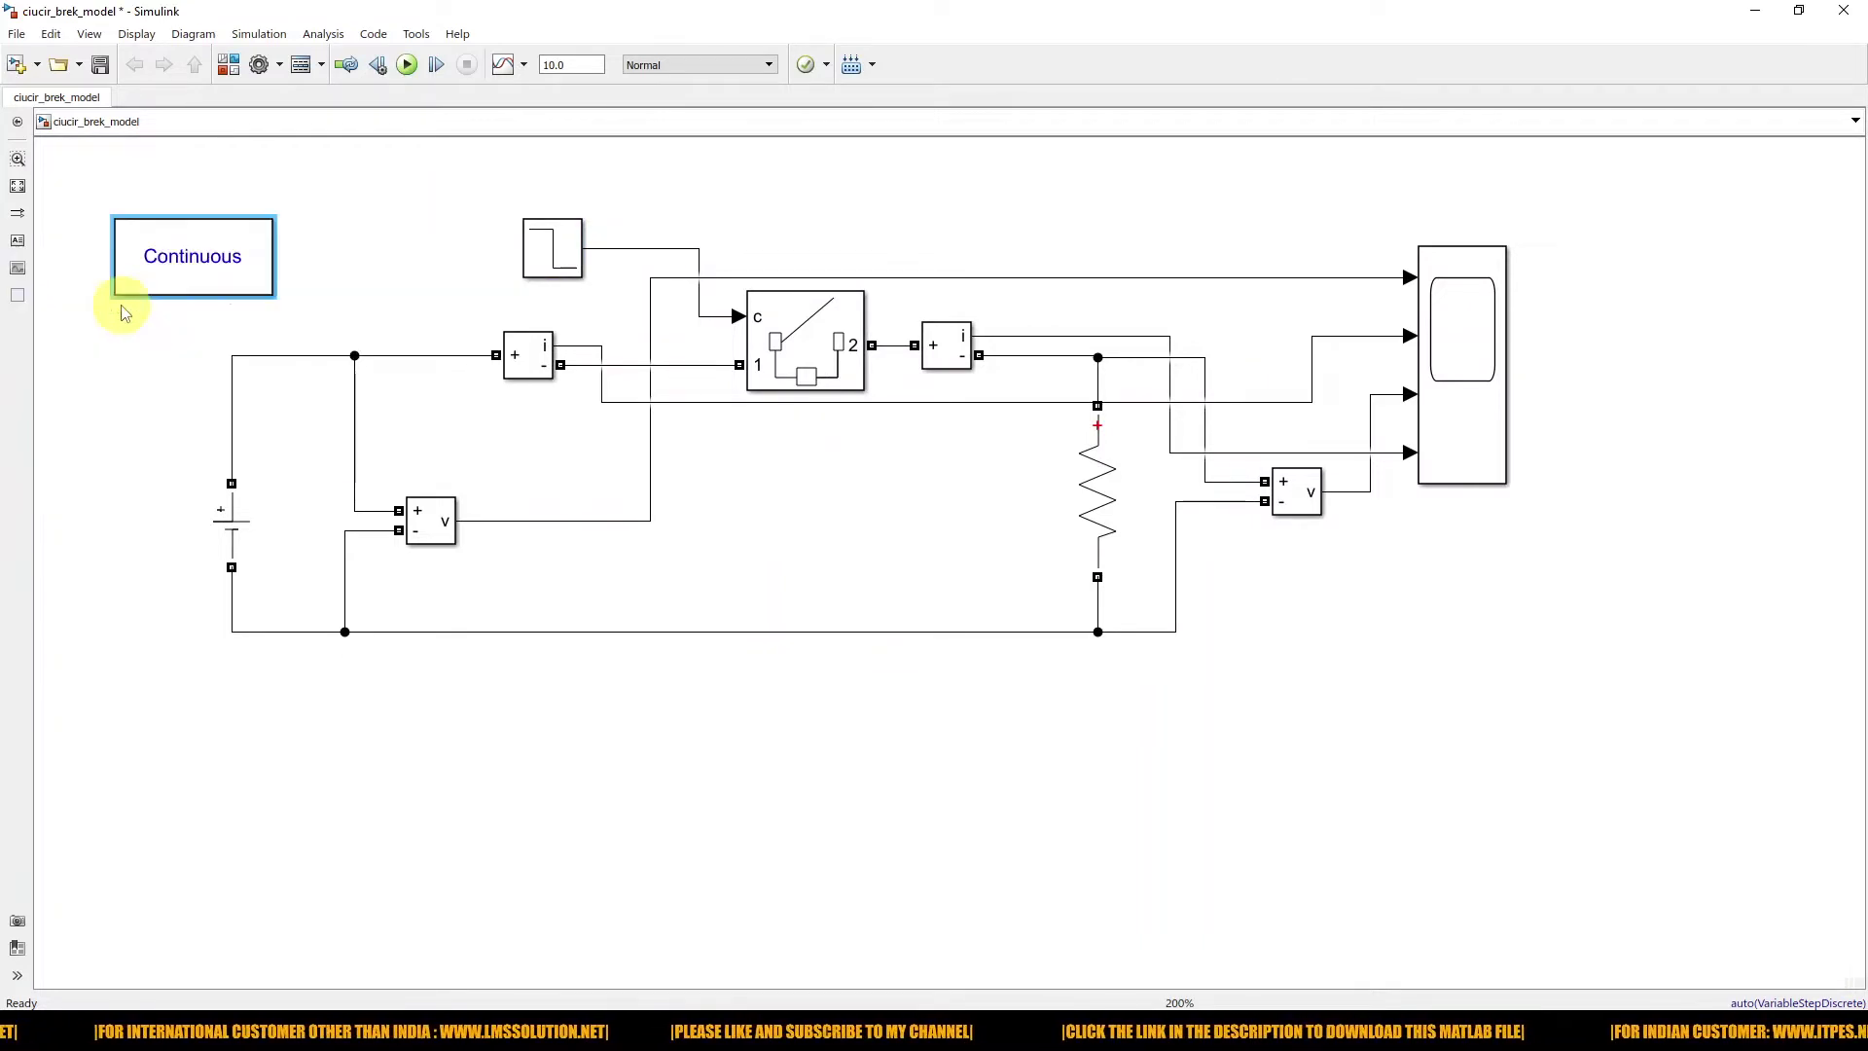
drag(200, 259, 201, 250)
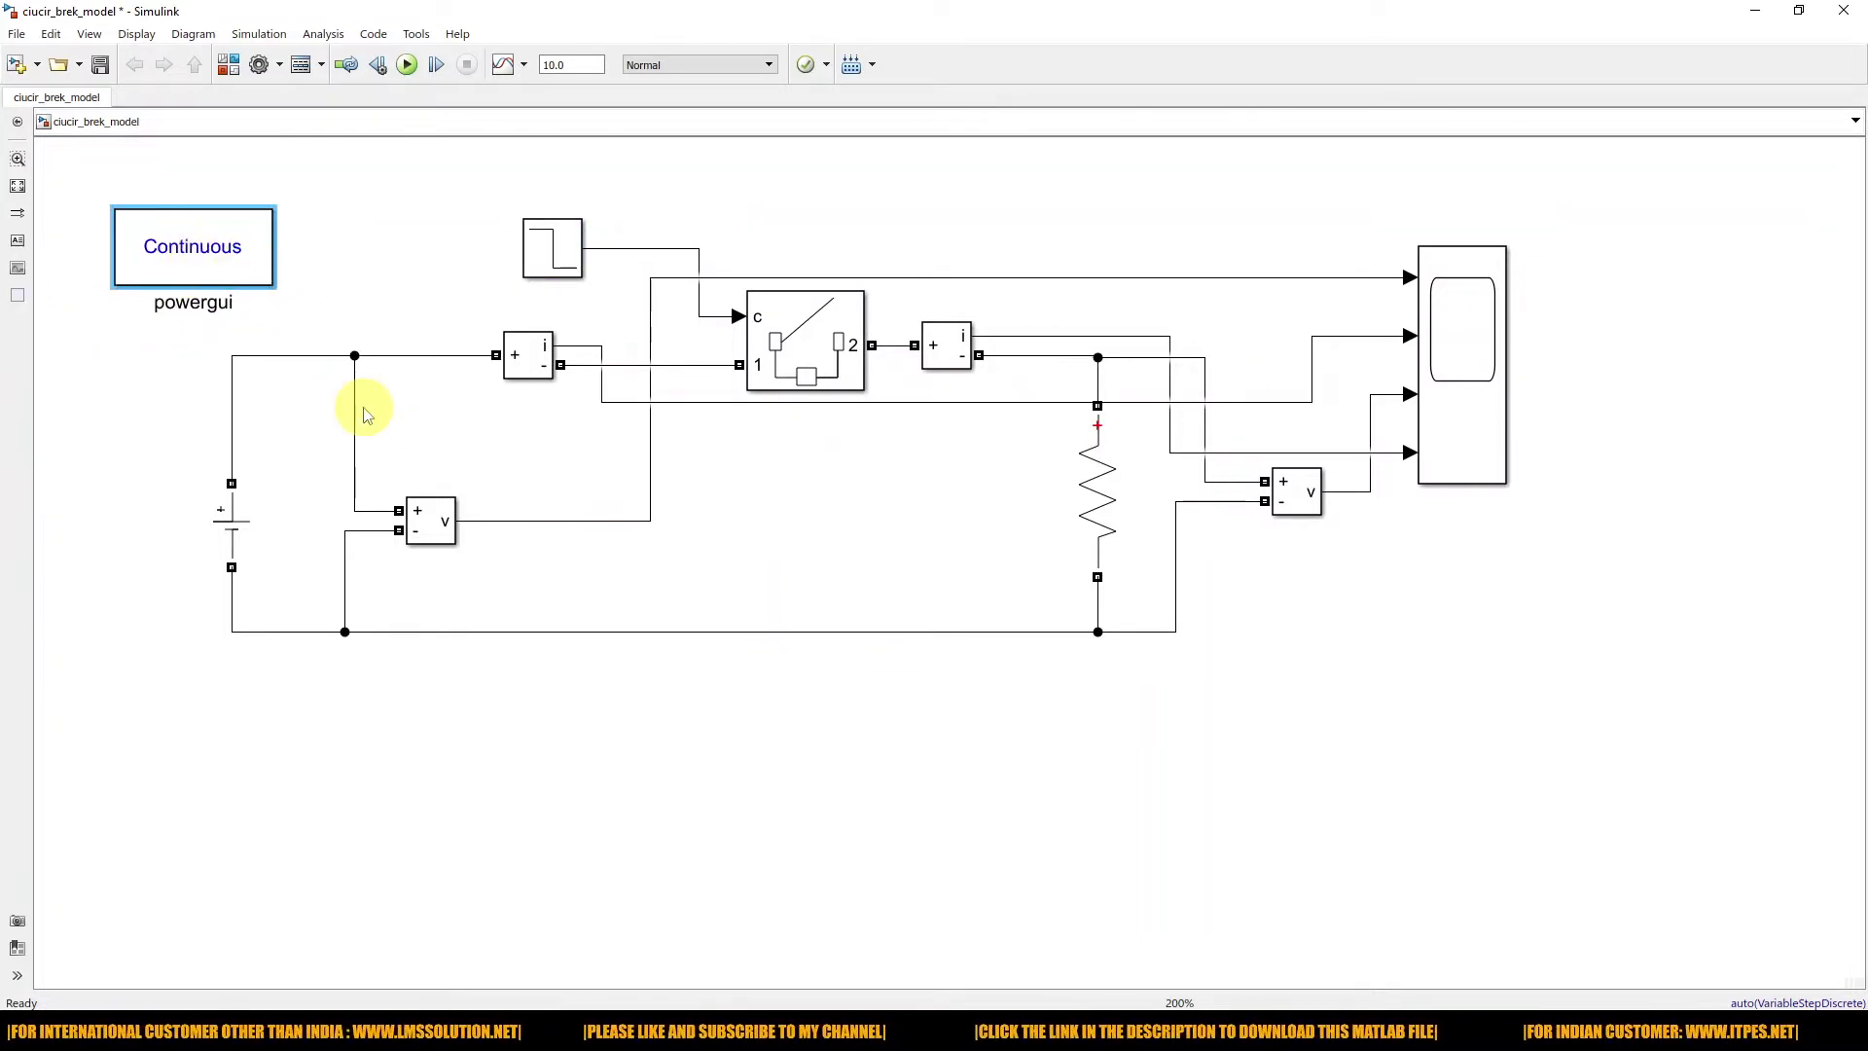
- Open the Scope's waveform window and move it off the circuit
click(1473, 351)
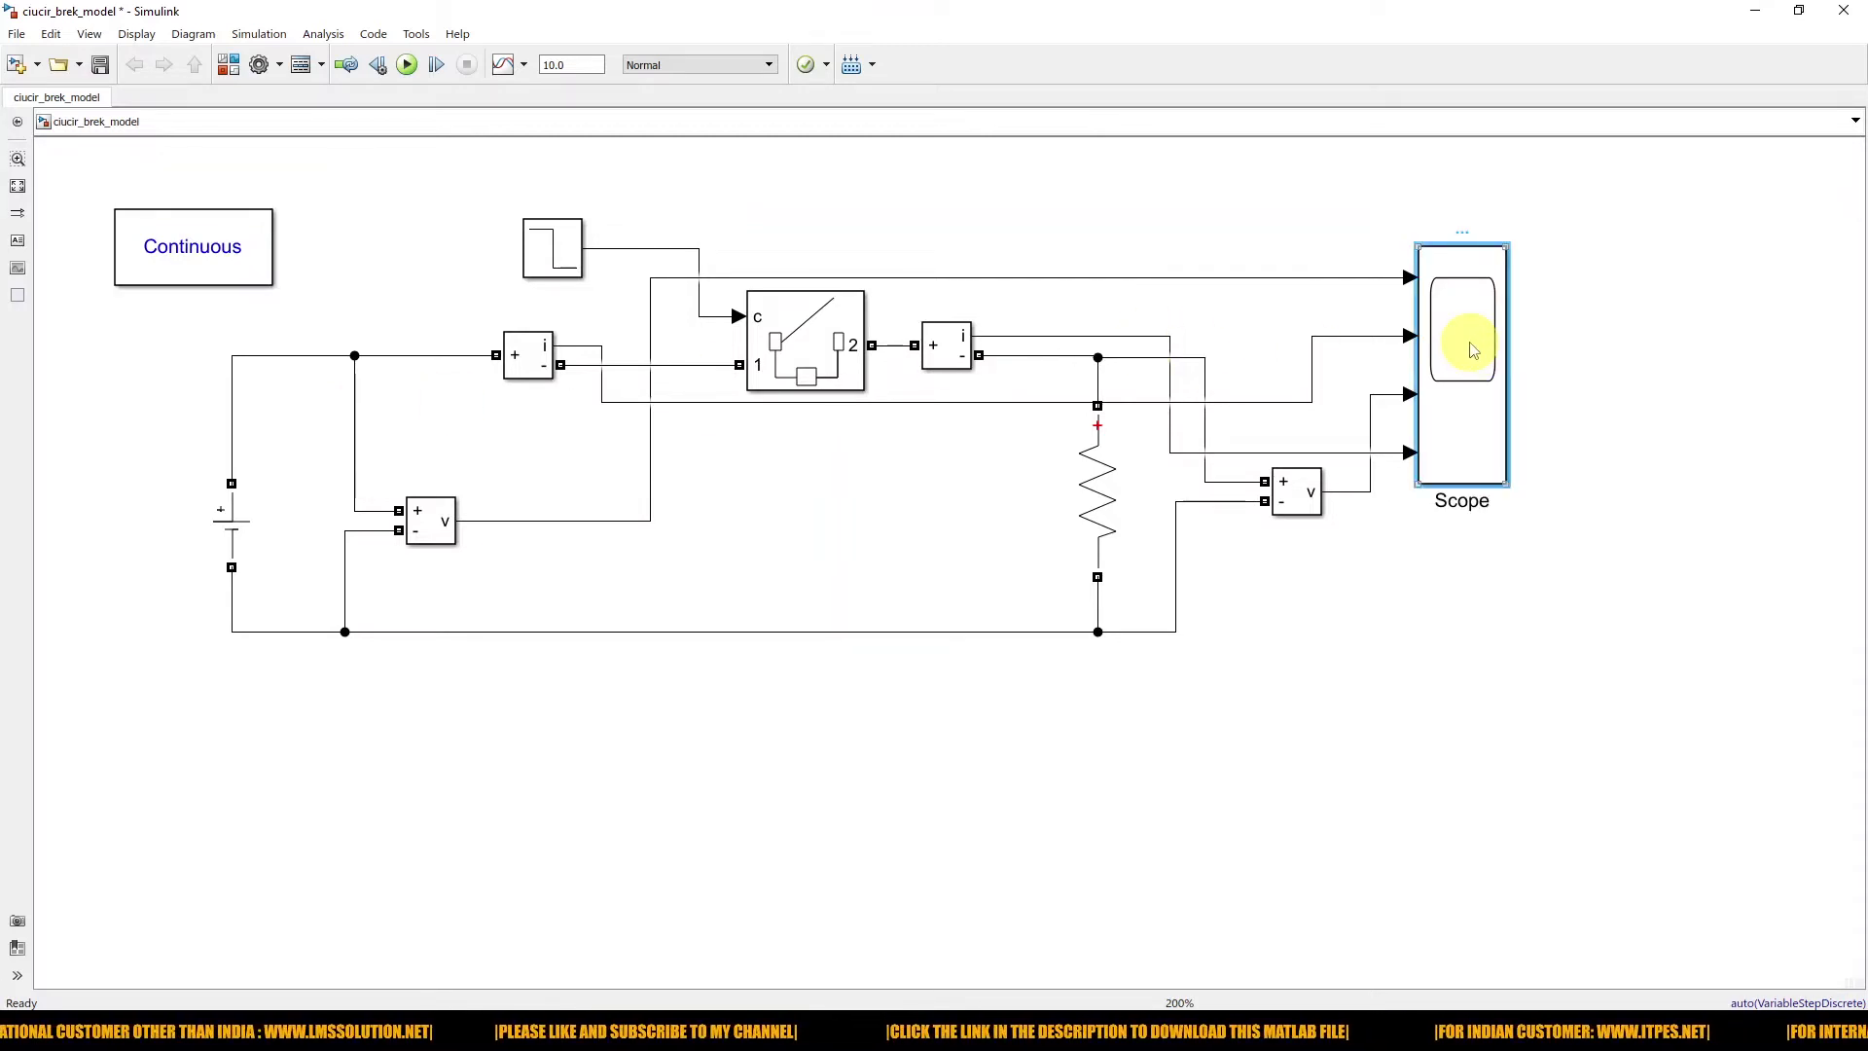
double_click(1473, 350)
drag(892, 261, 1268, 148)
- Run the breaker simulation, review the four Scope waveforms, then close the Scope window
click(1112, 190)
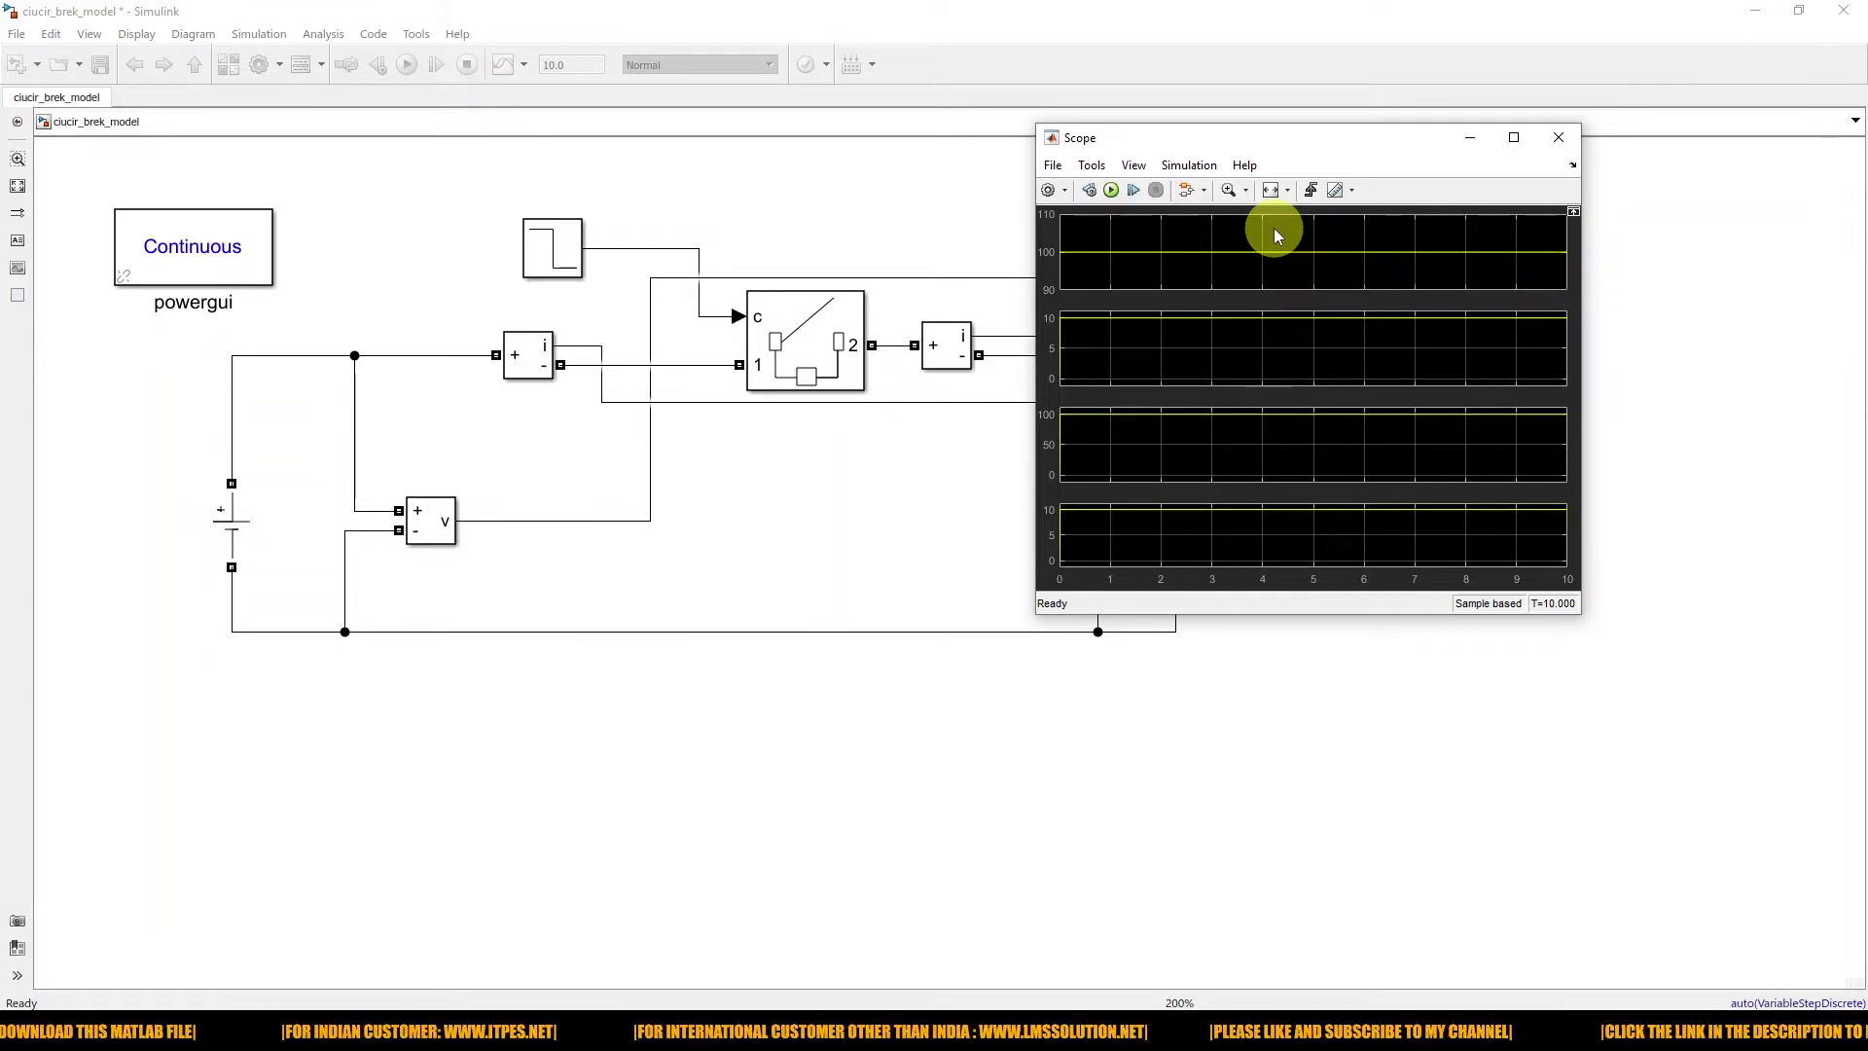
key(alt)
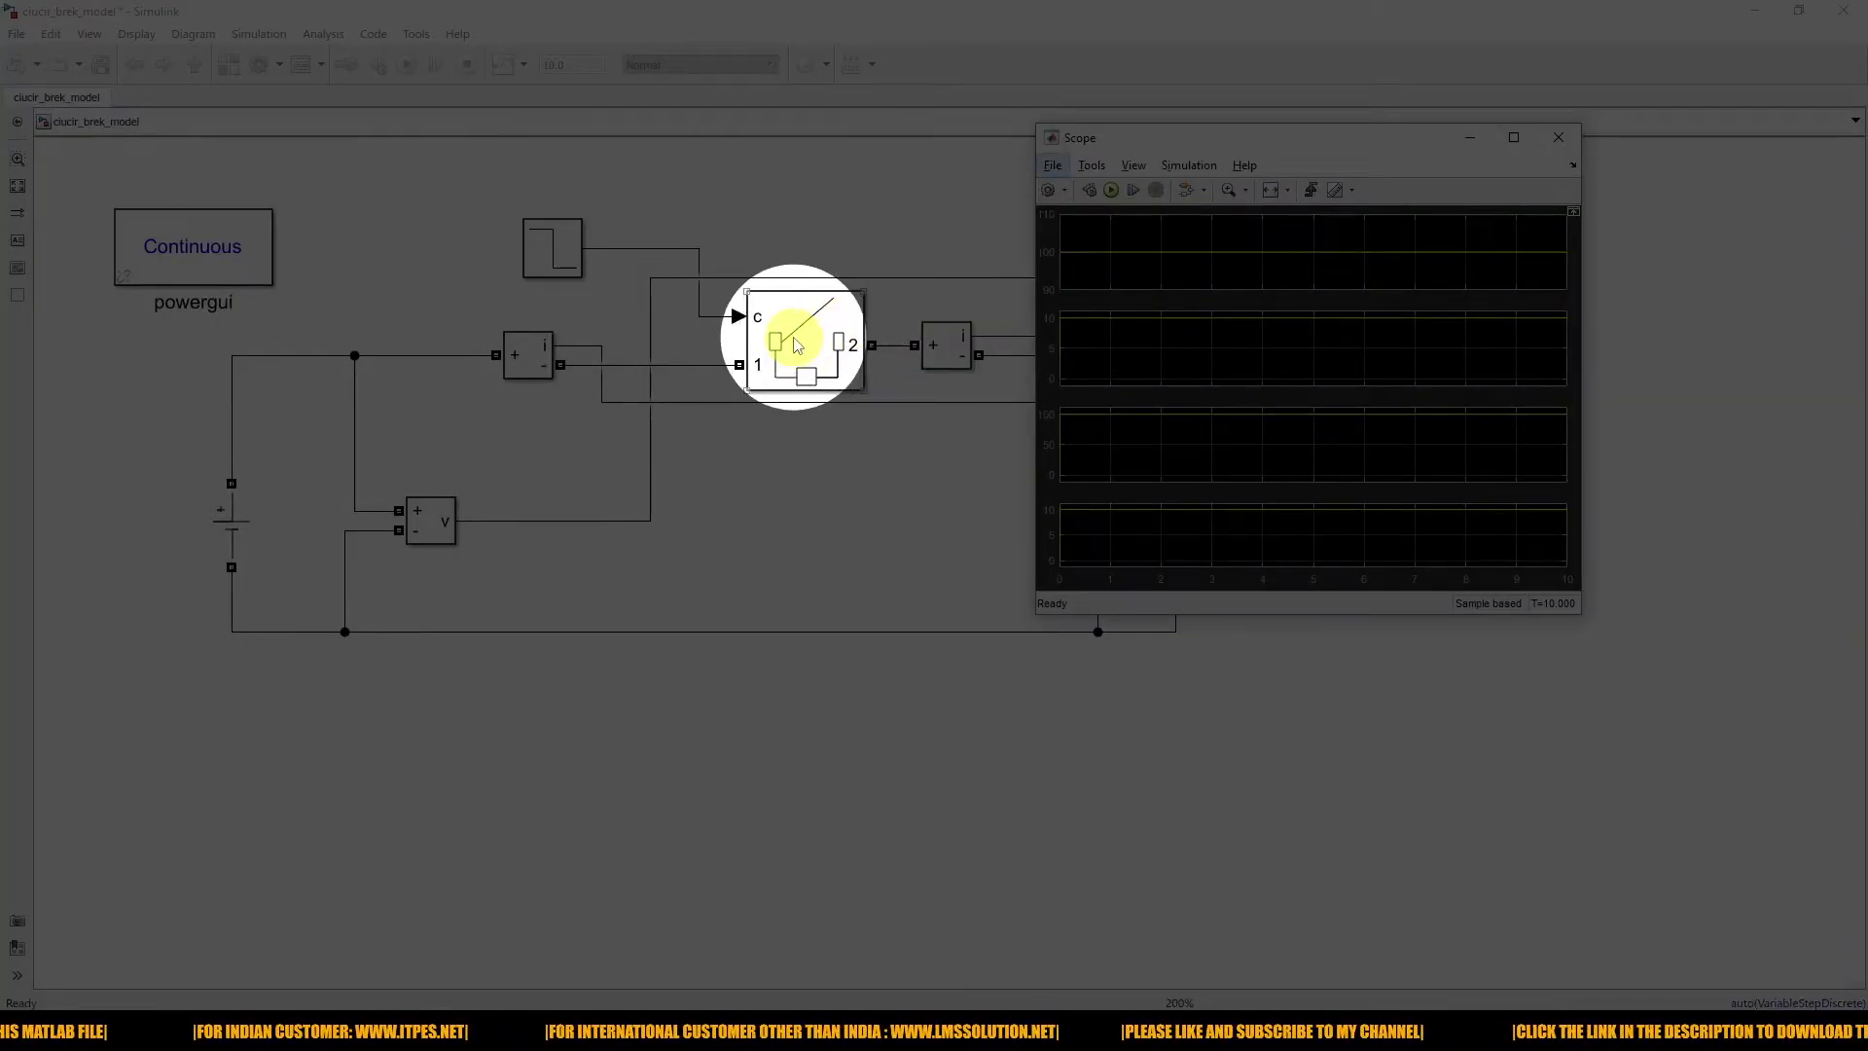
key(F10)
key(F9)
mouse_move(711, 338)
mouse_down()
mouse_move(748, 368)
mouse_move(832, 305)
mouse_up()
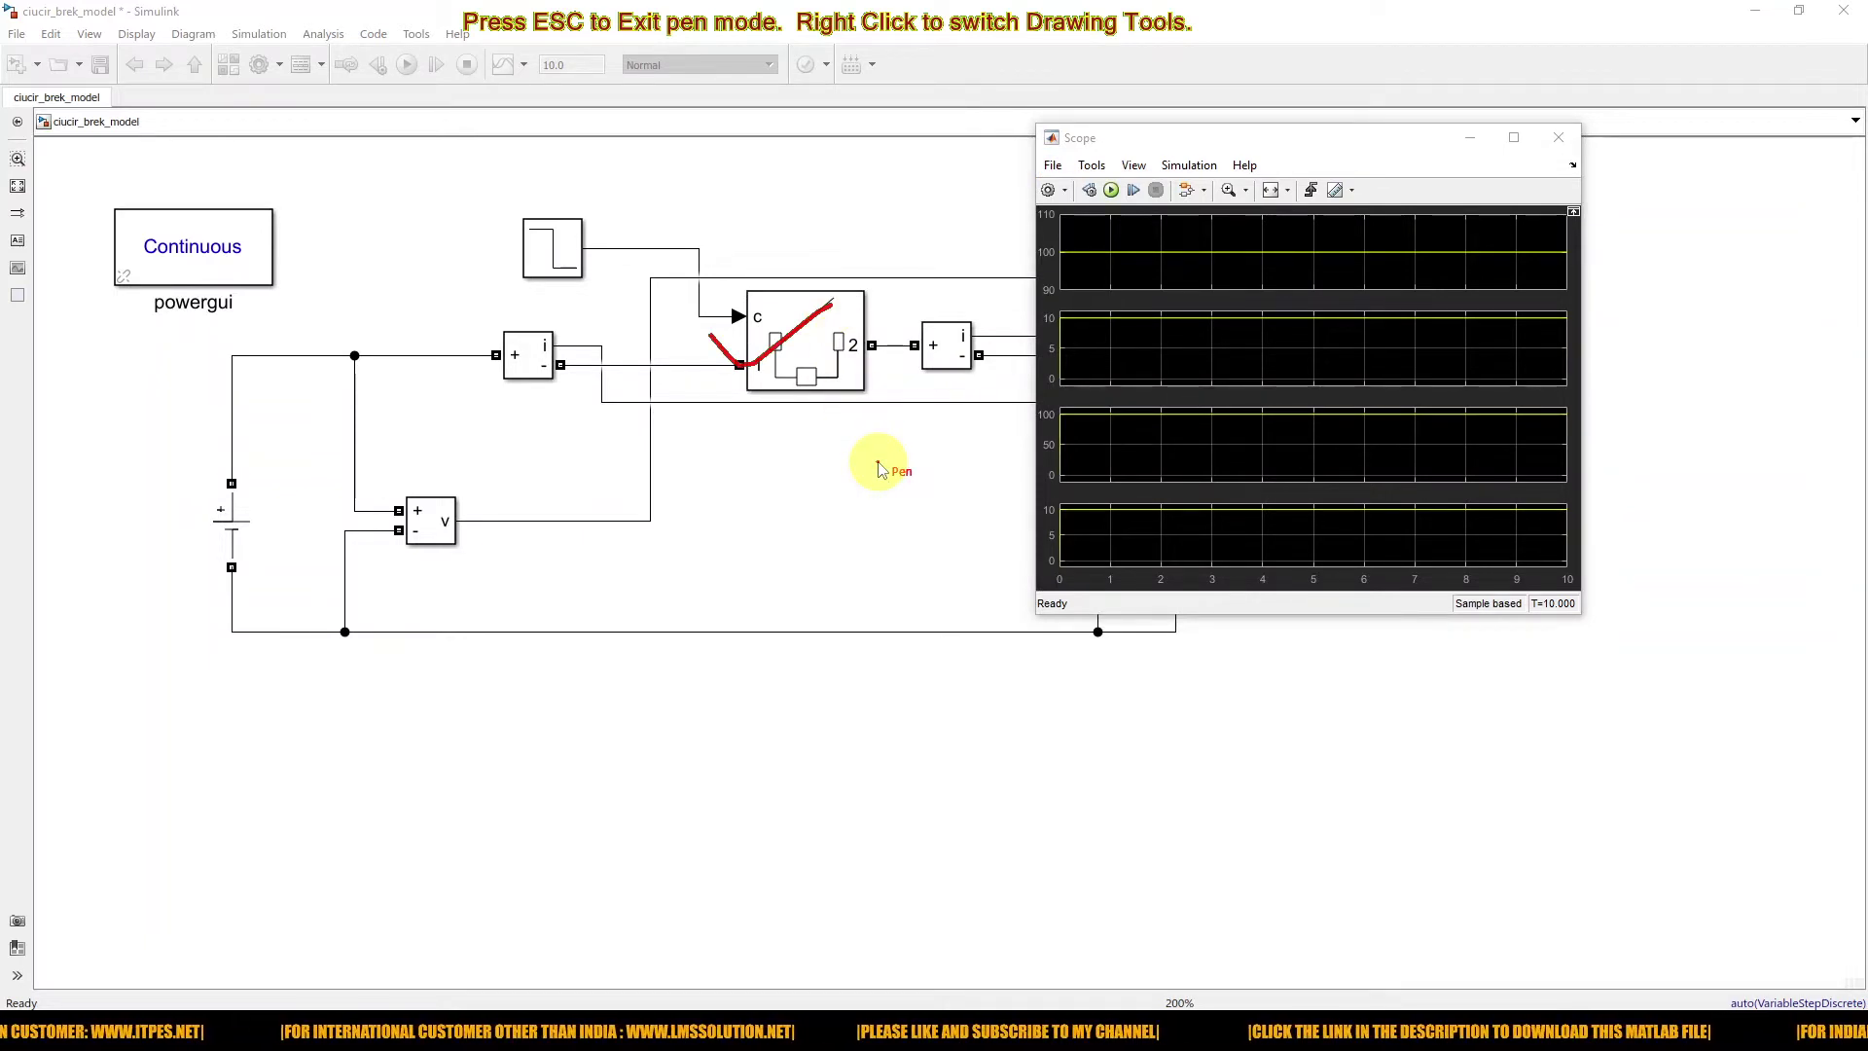
key(Escape)
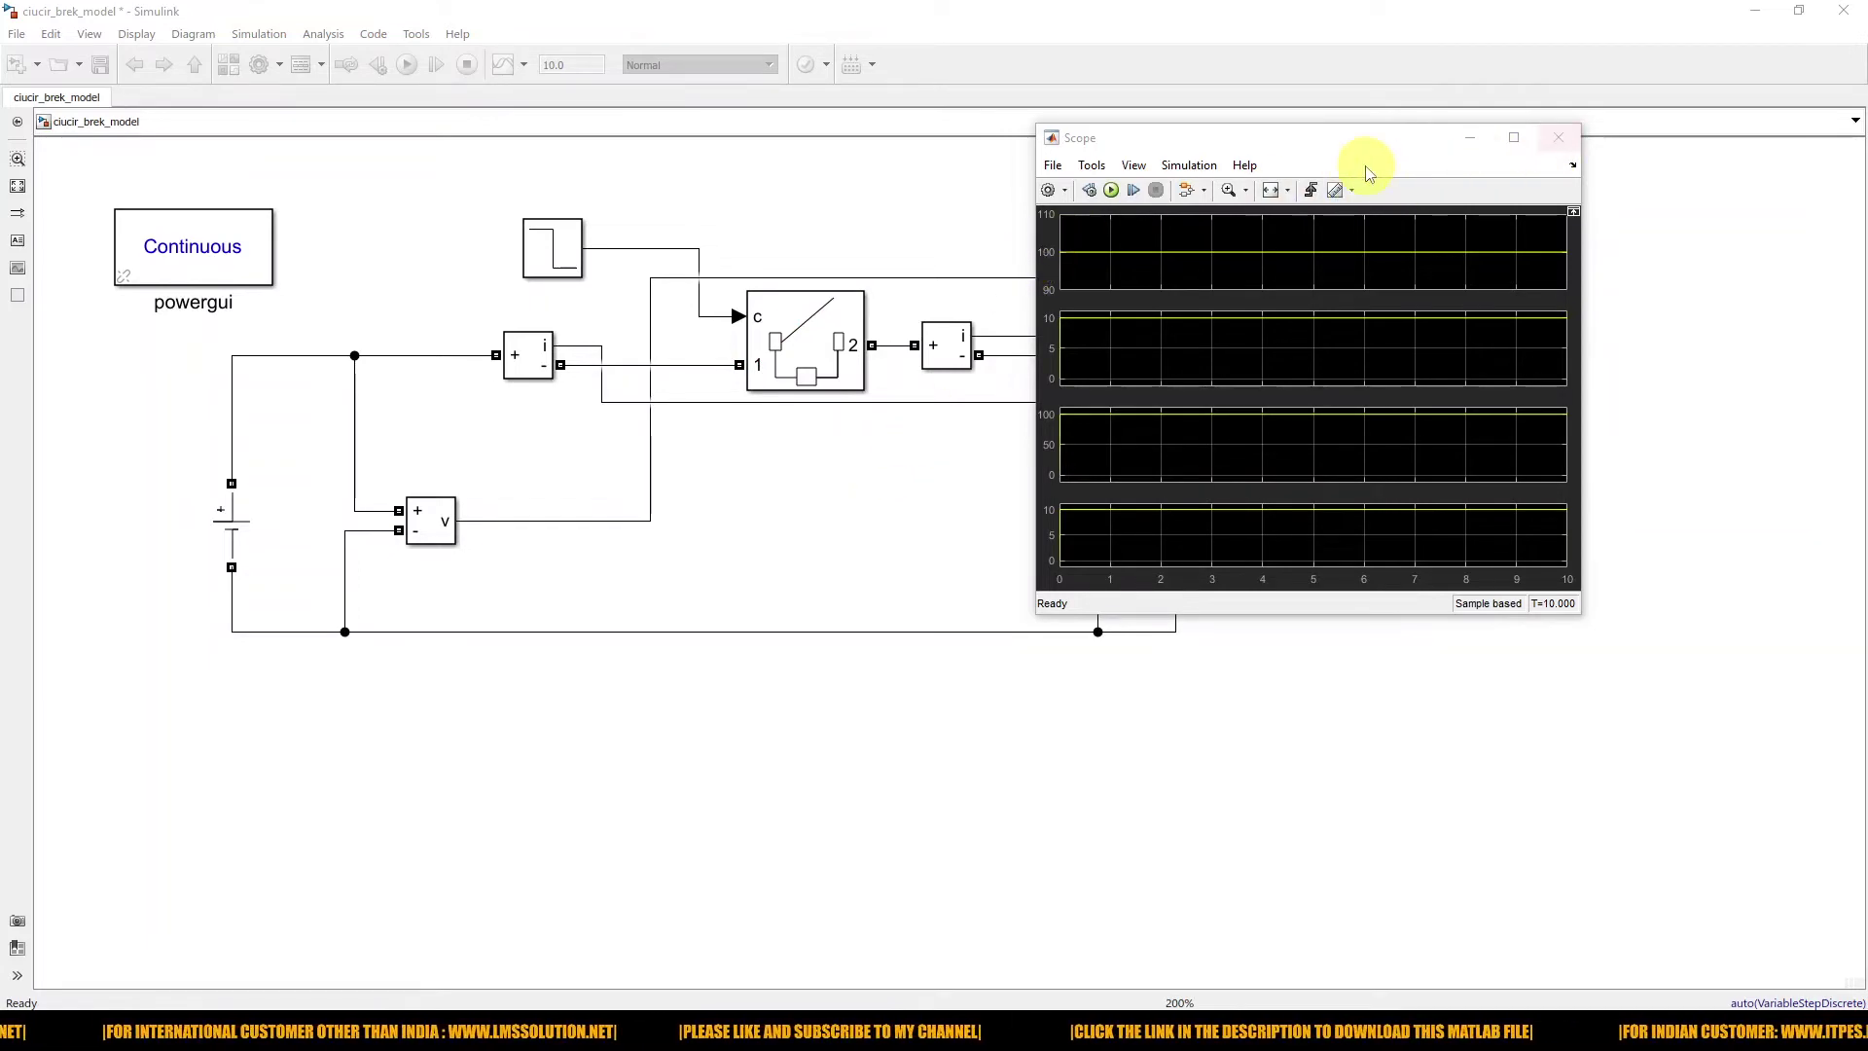
click(1556, 138)
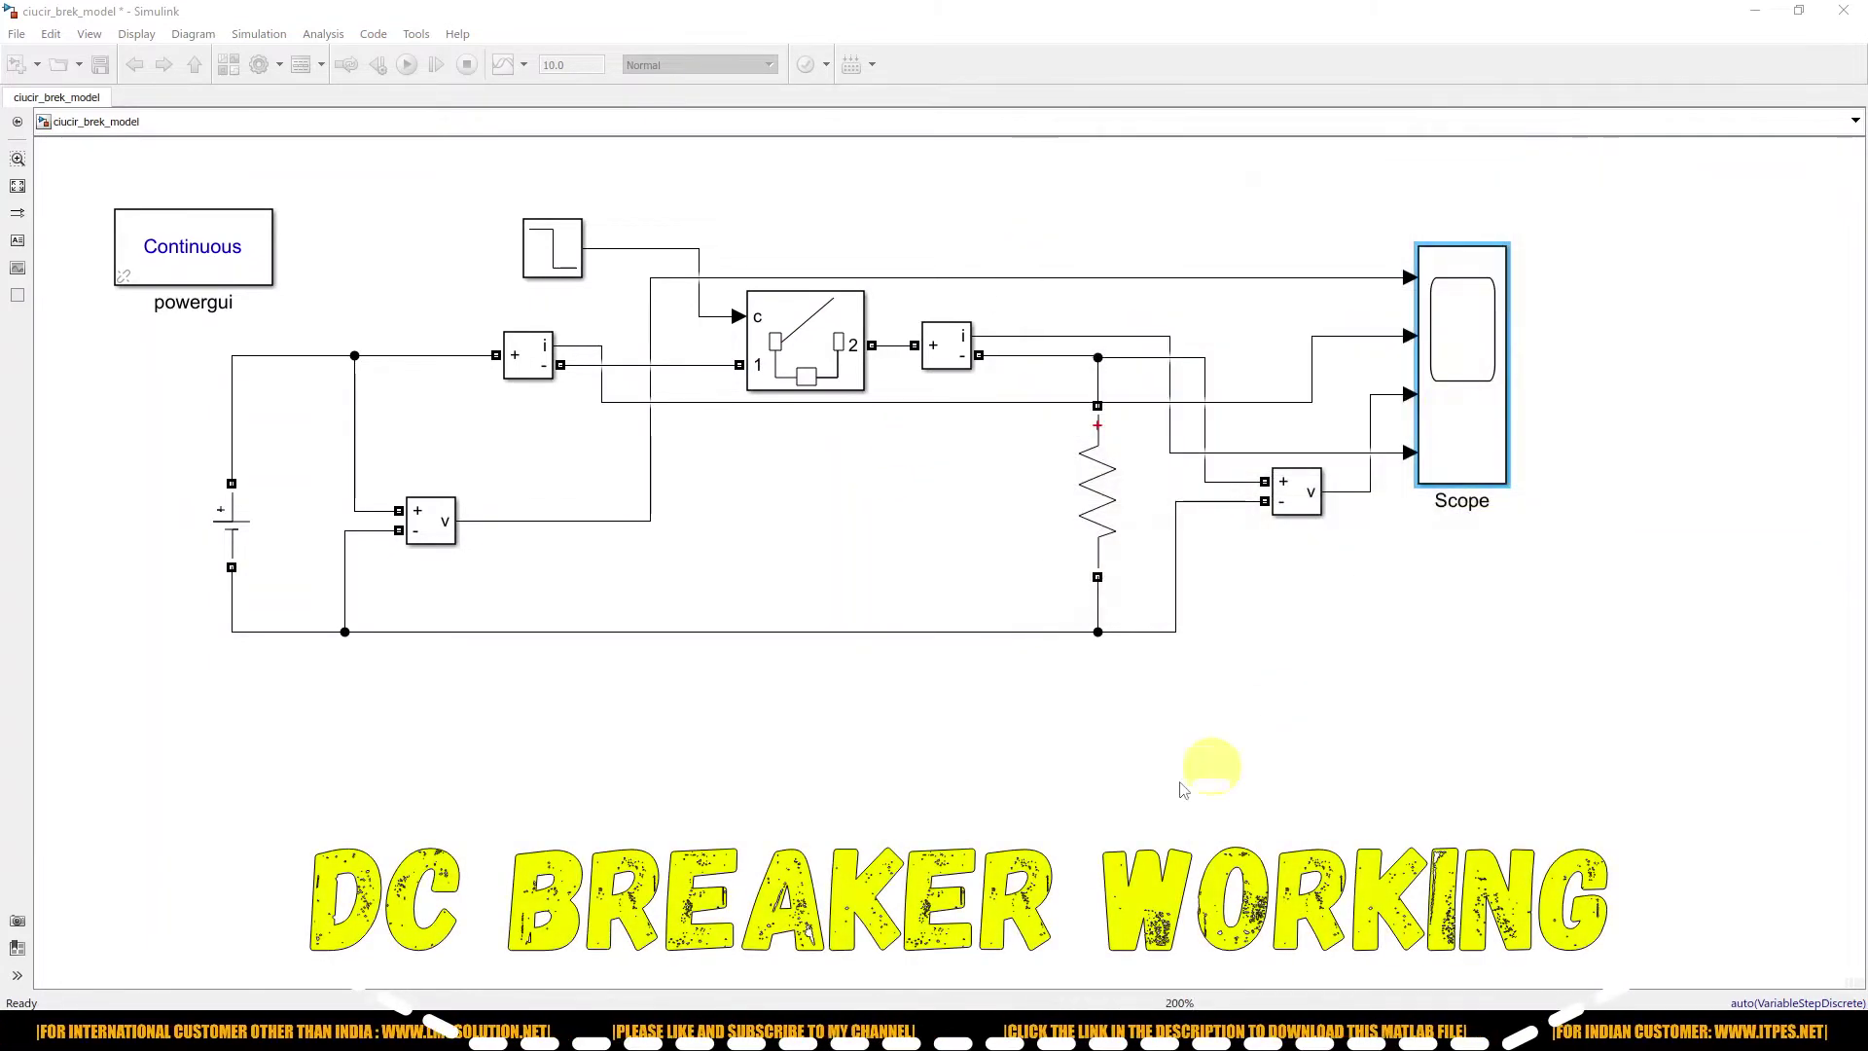
- Insert a Mosfet block below the circuit via a 'mosf' search and delete the wrongly inserted one
click(1078, 774)
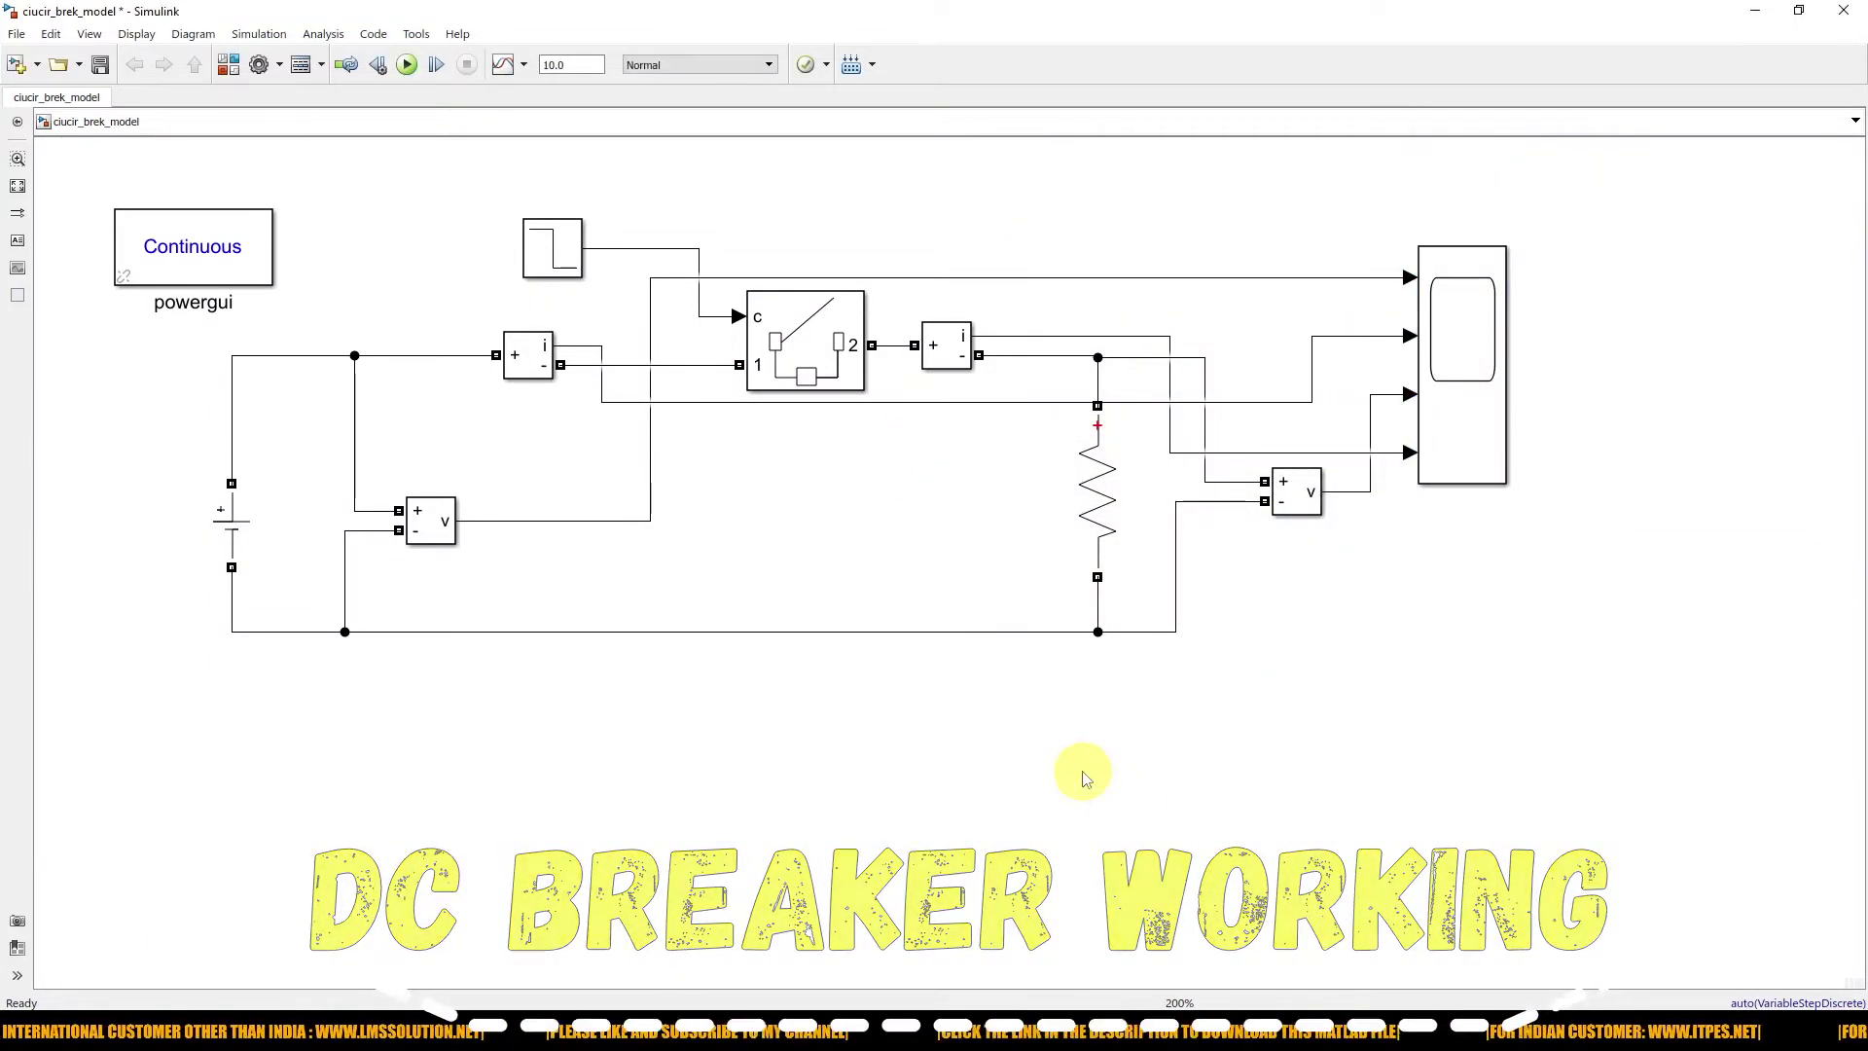
double_click(894, 747)
text(mosf)
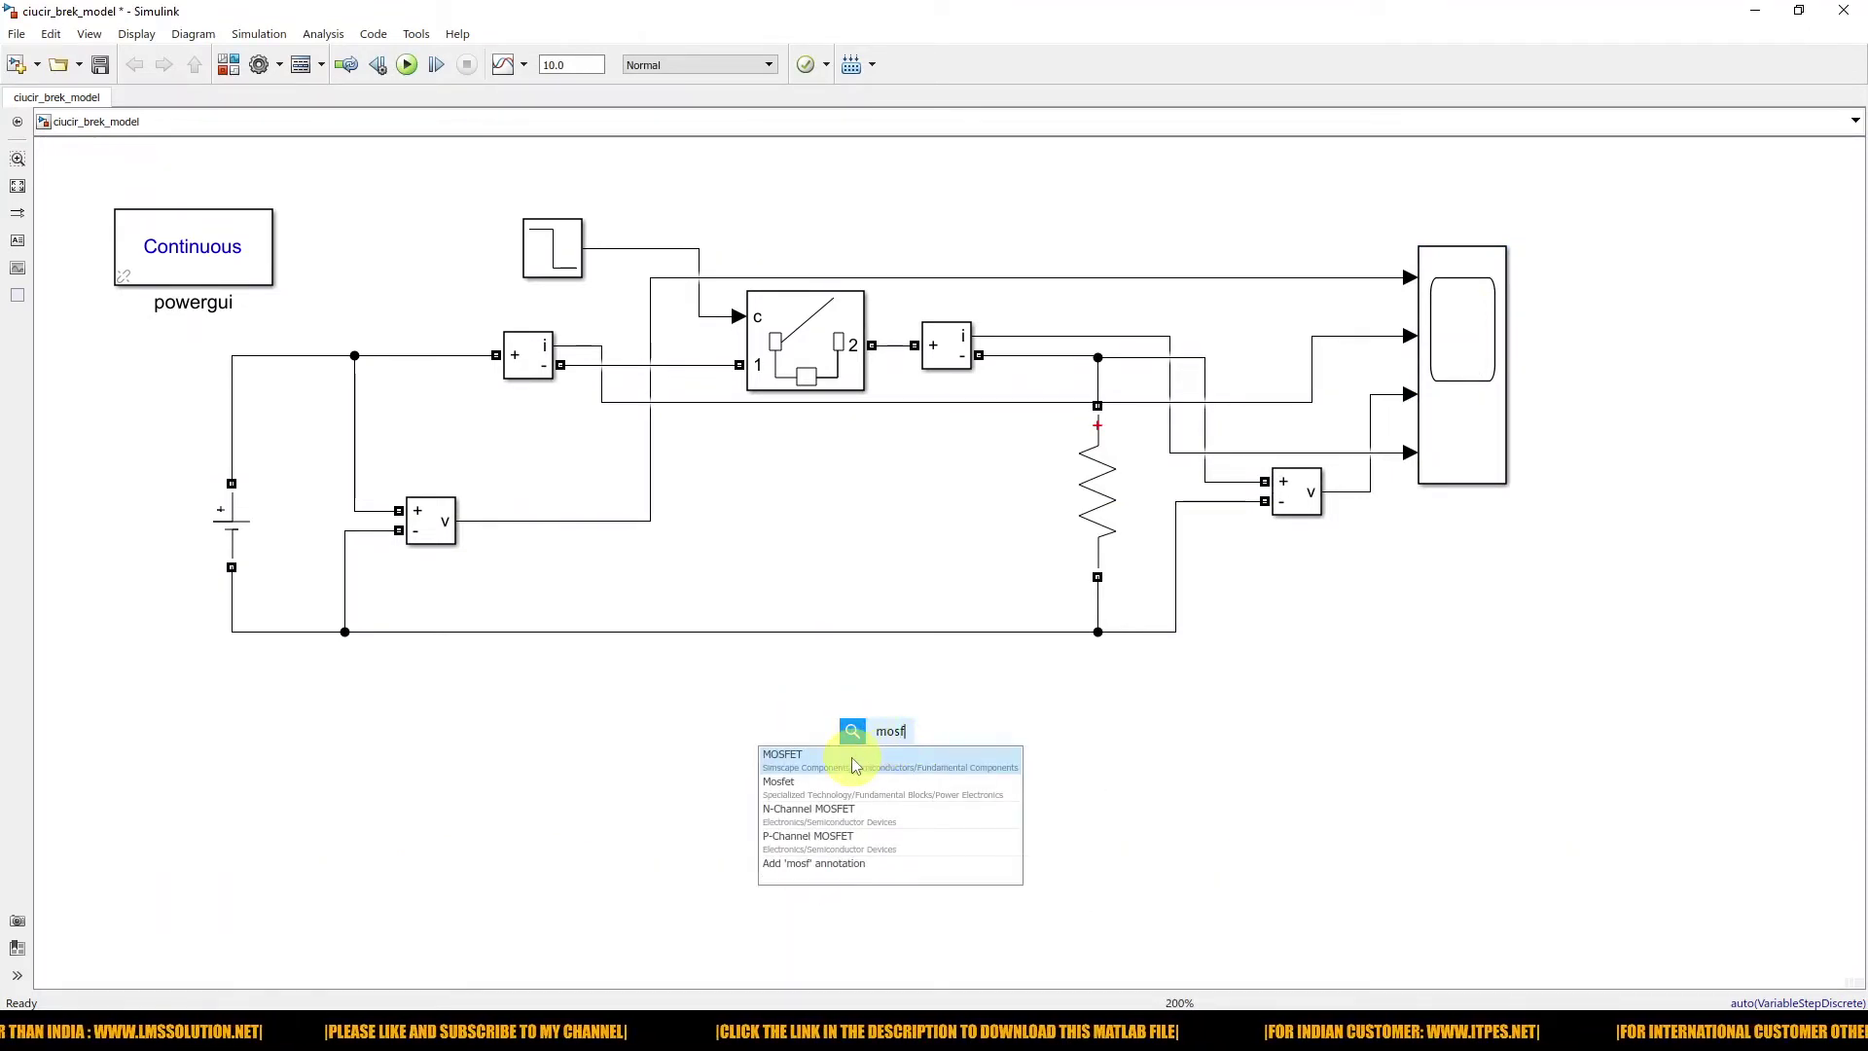
click(850, 757)
click(1002, 754)
click(904, 748)
key(Delete)
- Add Mosfet1 via a 'mos' search and place it beside the first Mosfet
double_click(899, 766)
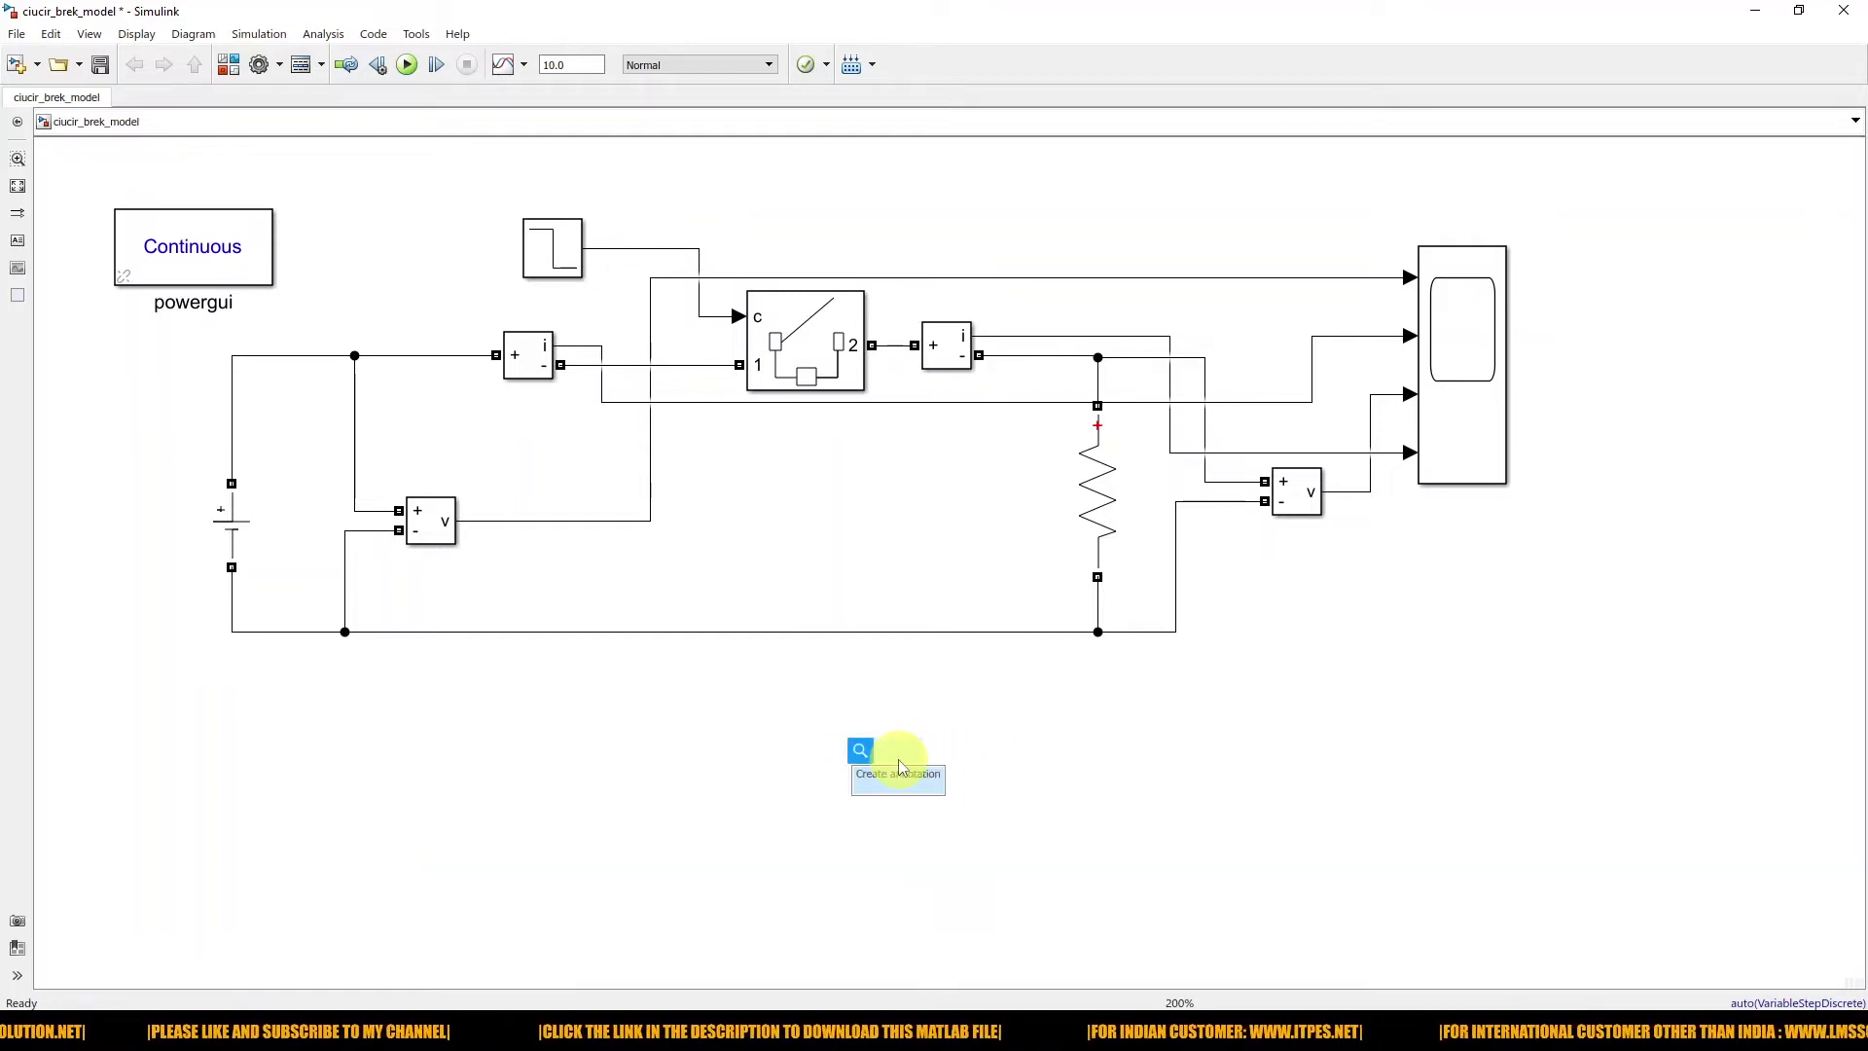
text(mos)
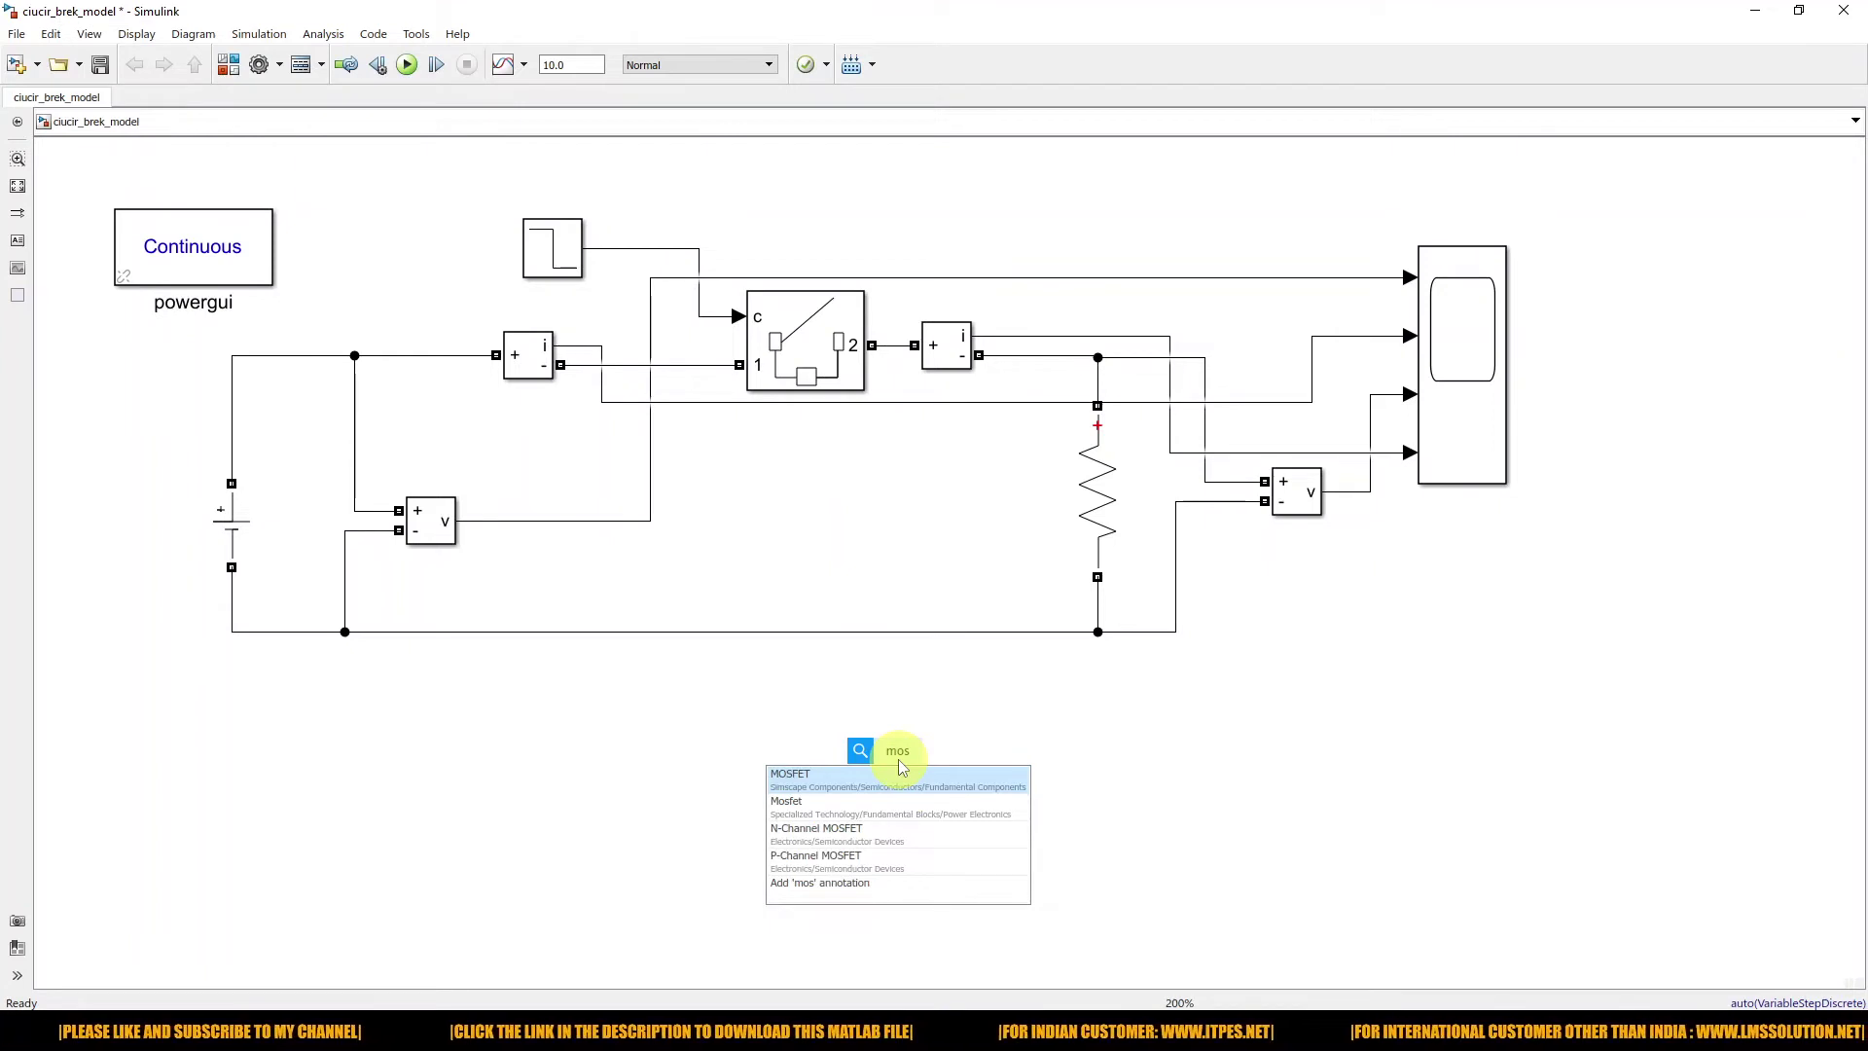
click(794, 816)
drag(896, 763, 1007, 744)
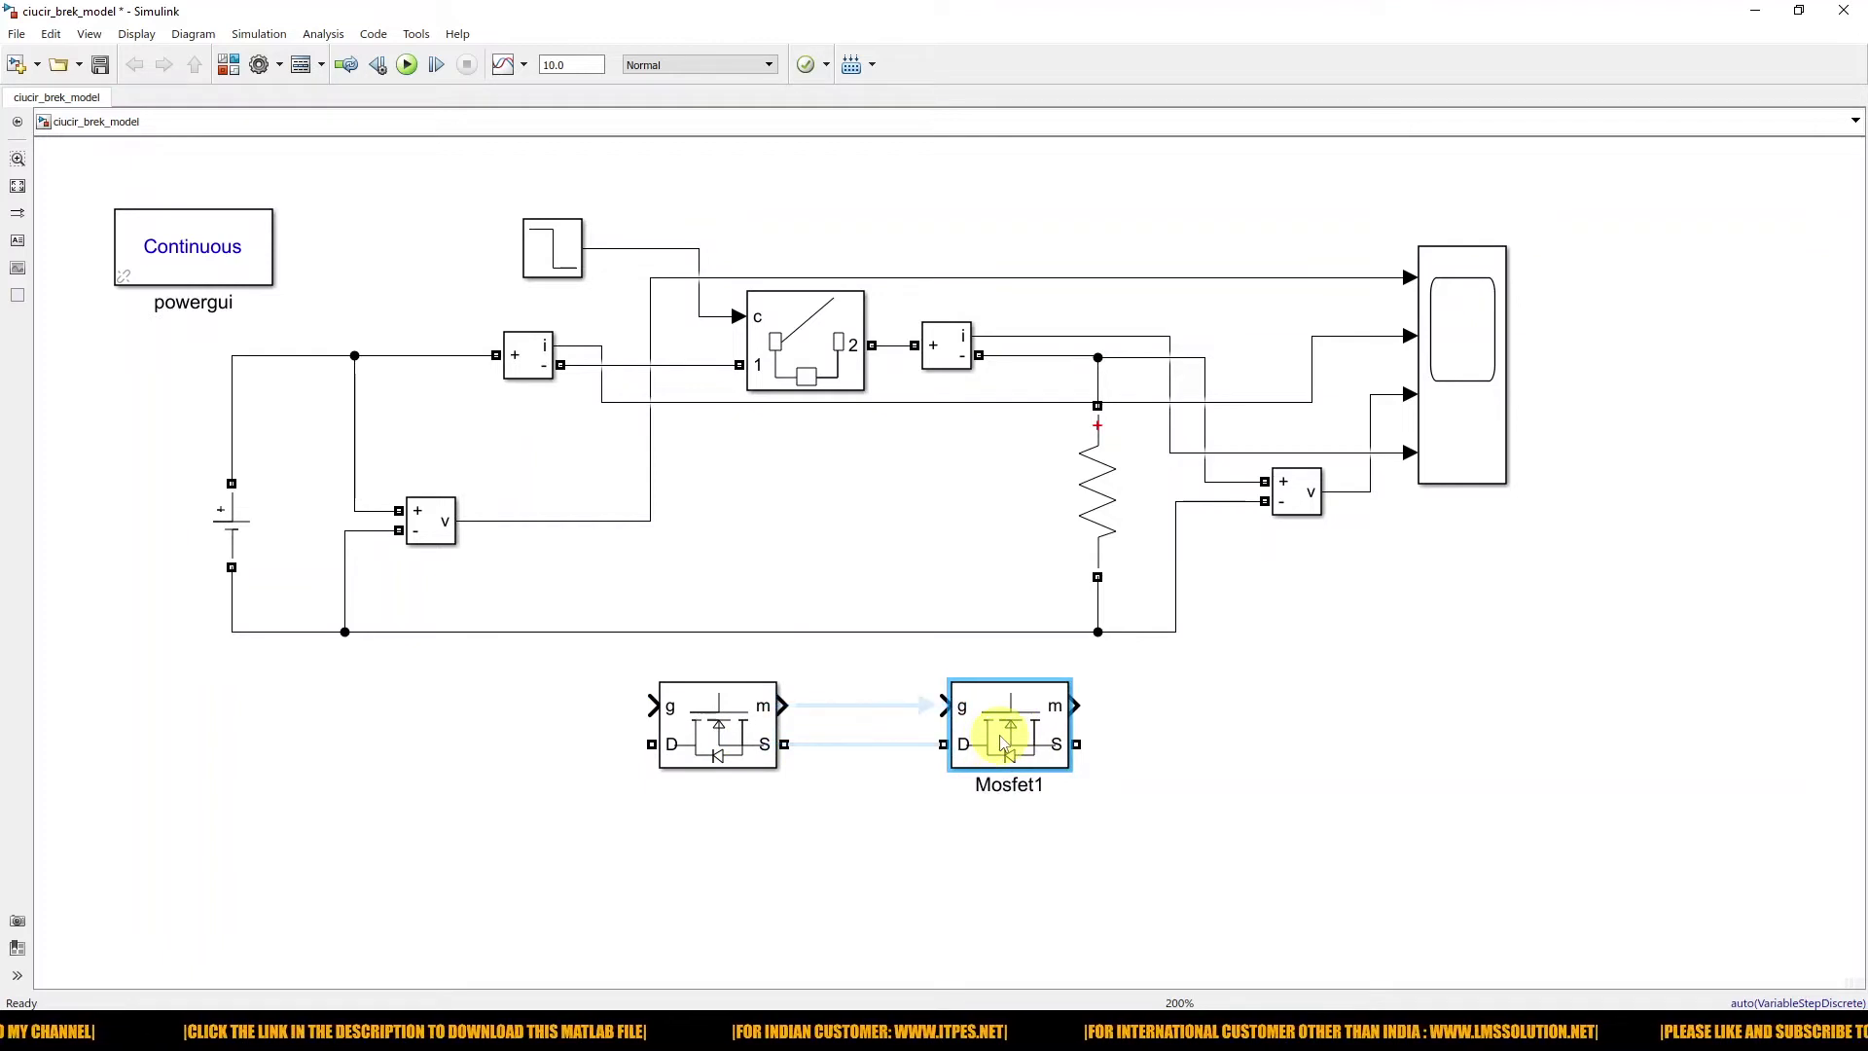
- Rotate Mosfet1 with Ctrl+R and flip it up-down
key(ctrl+r)
key(ctrl+r)
key(ctrl+r)
key(ctrl+r)
key(ctrl+r)
key(ctrl+r)
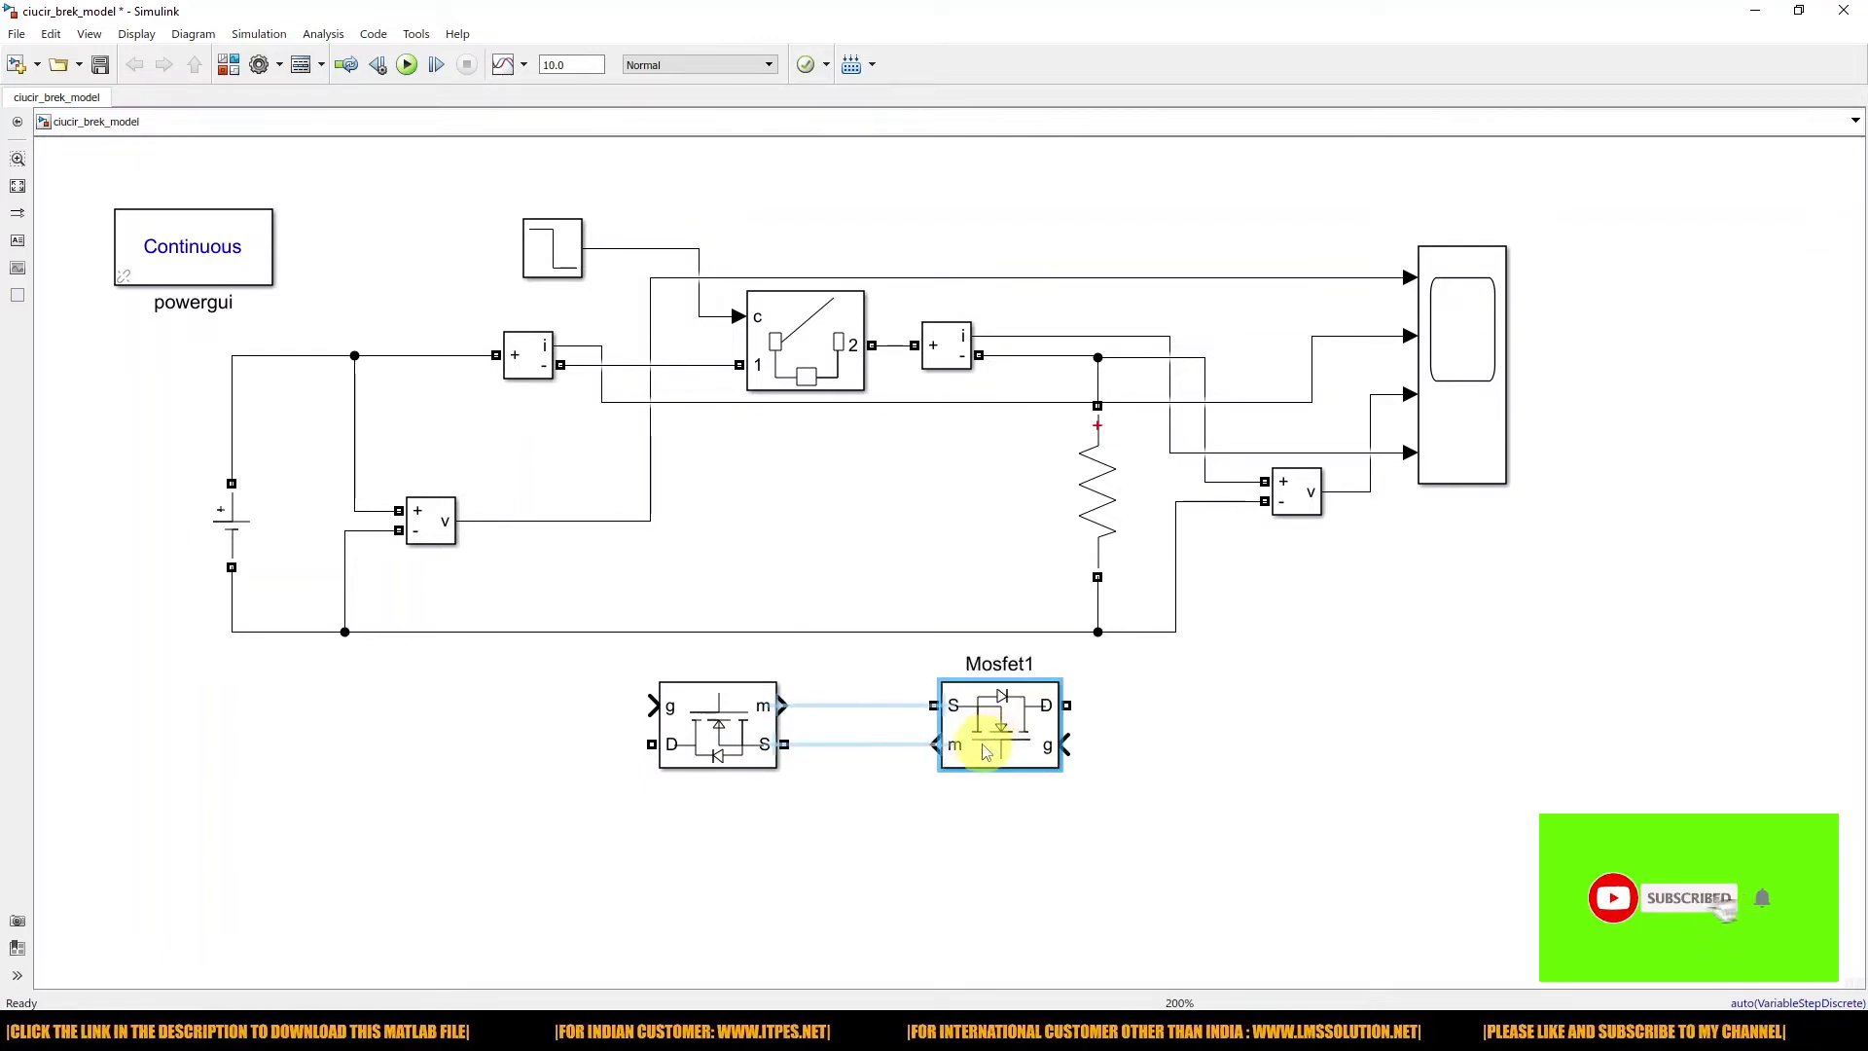
click(922, 780)
click(1002, 737)
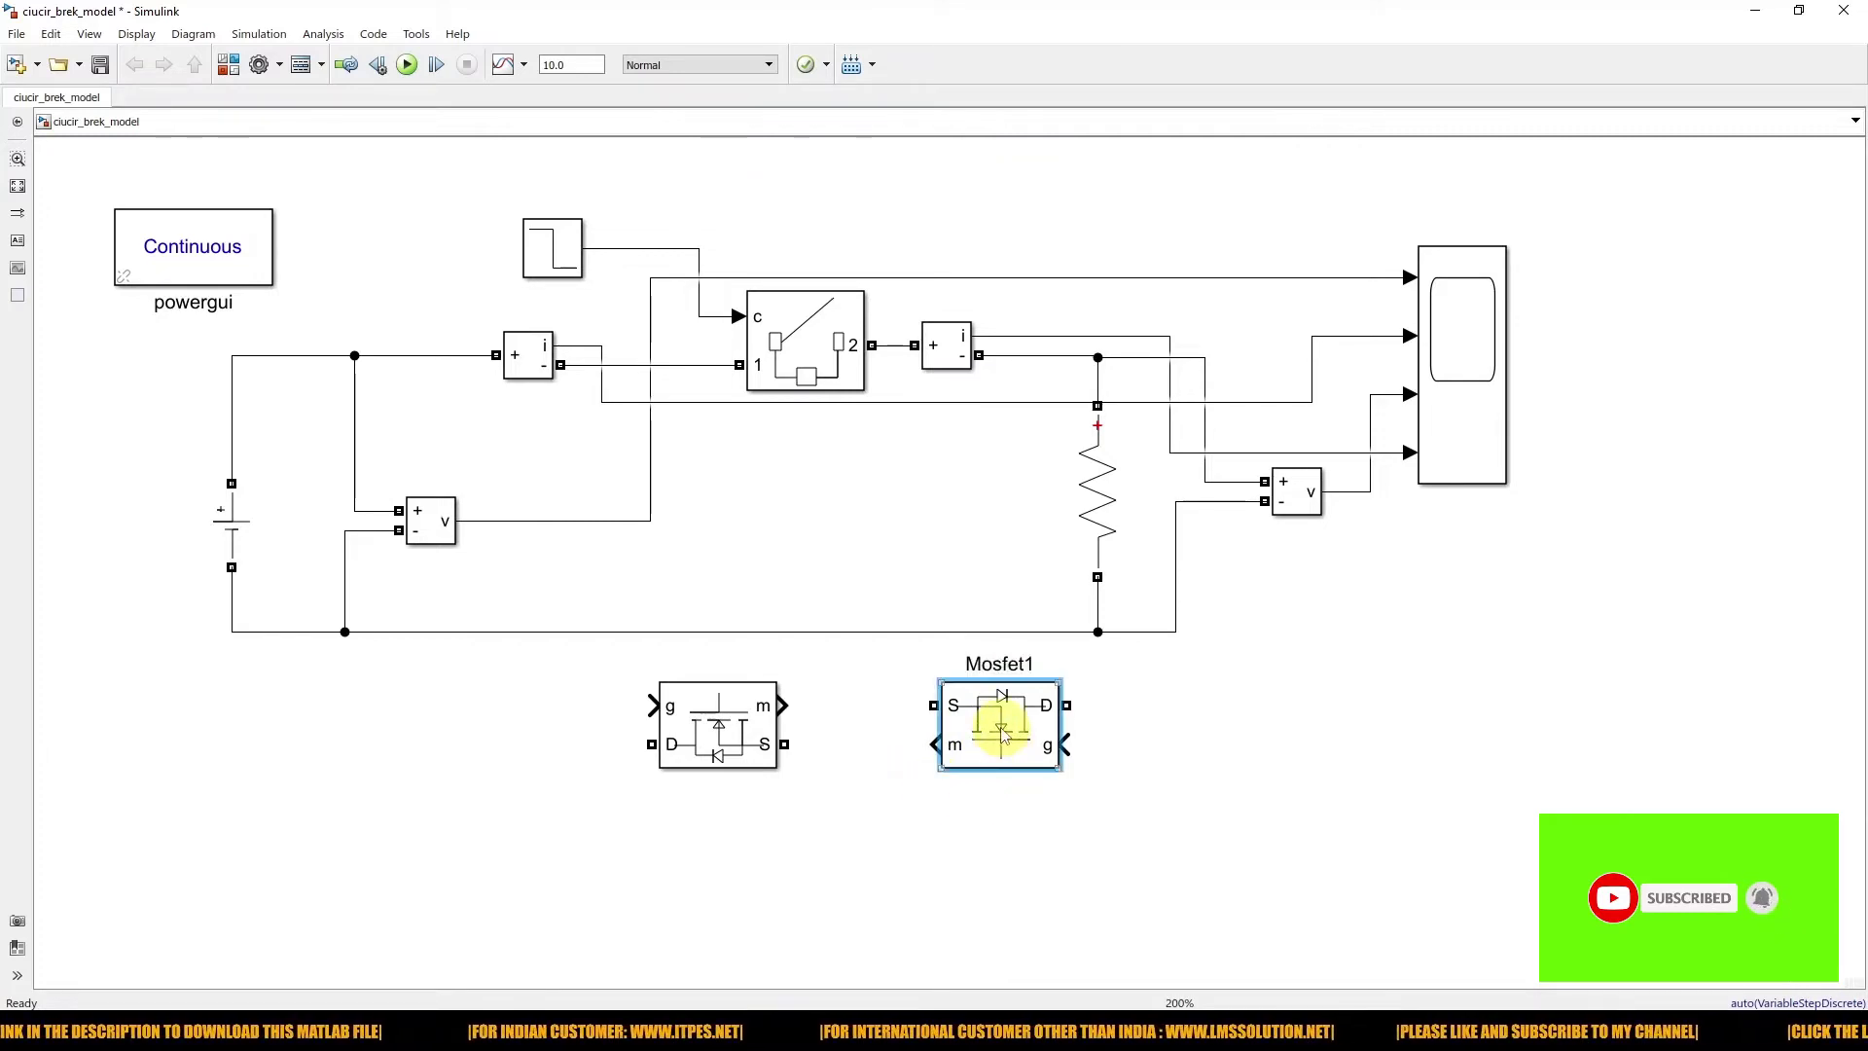
right_click(1002, 737)
mouse_move(1264, 357)
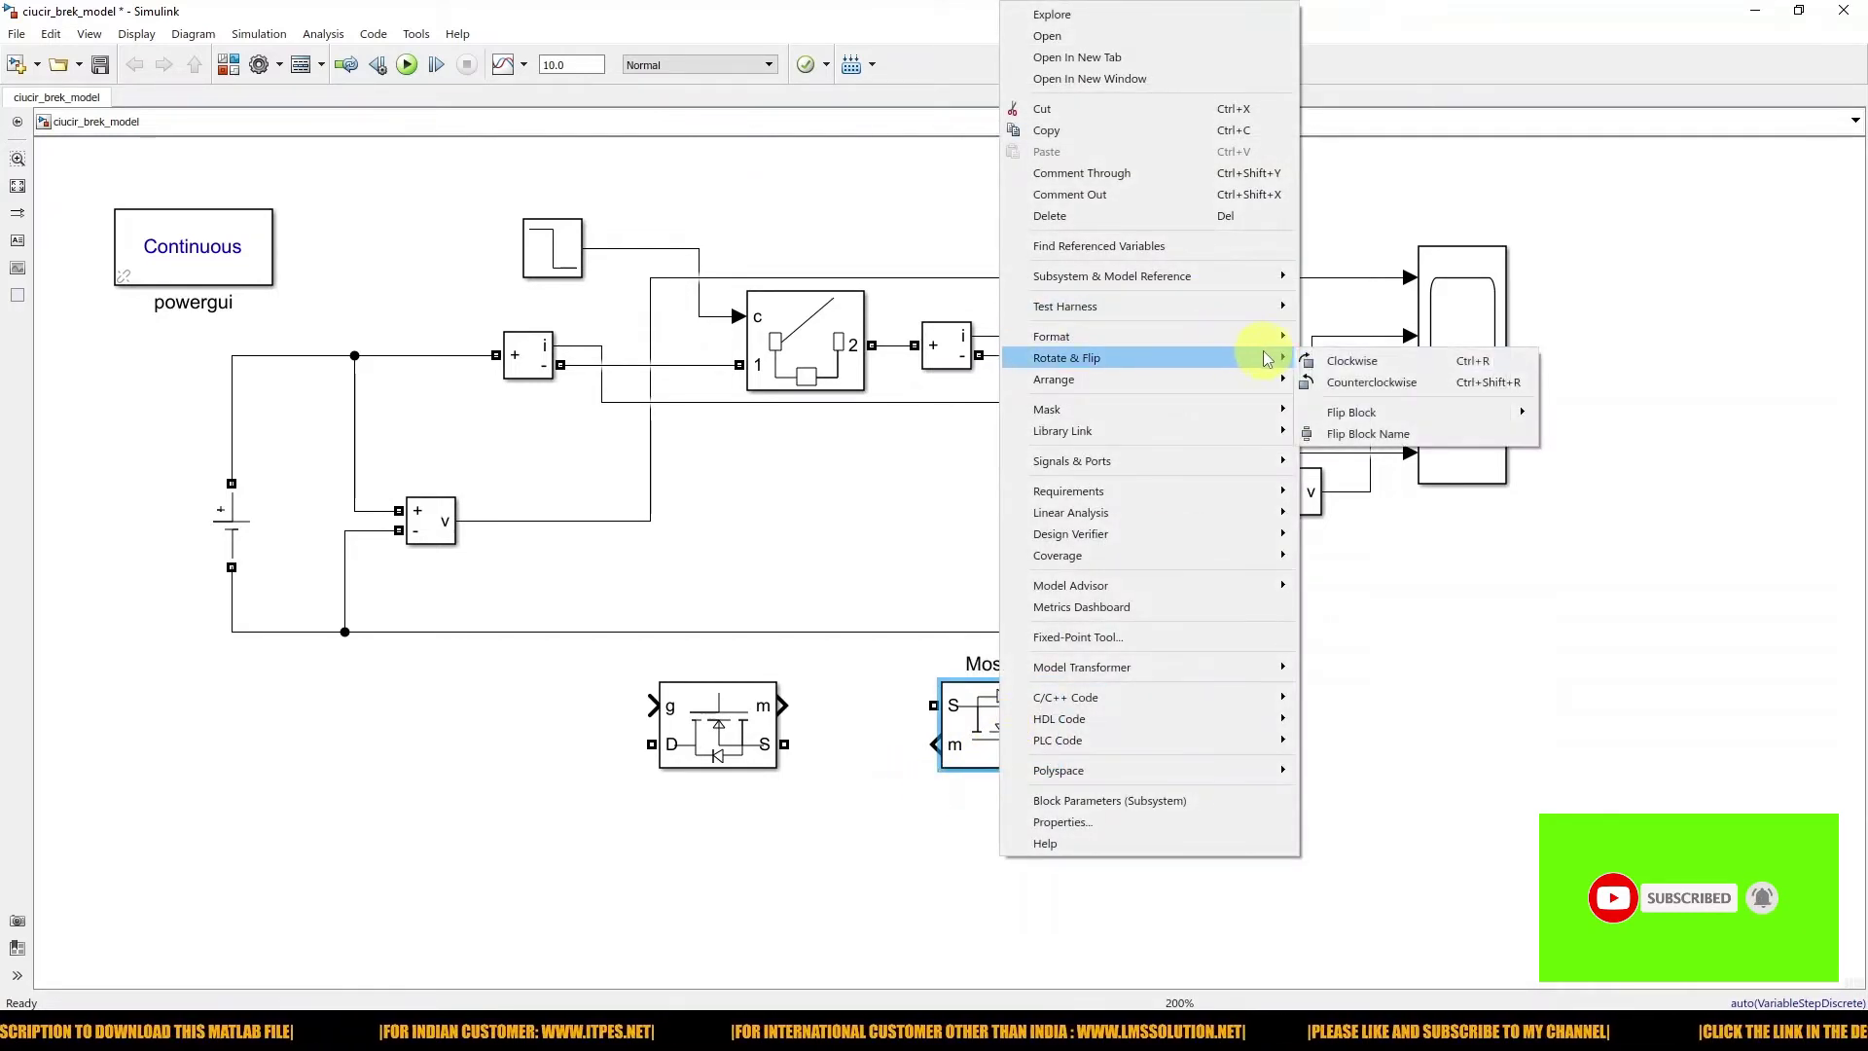
mouse_move(1508, 412)
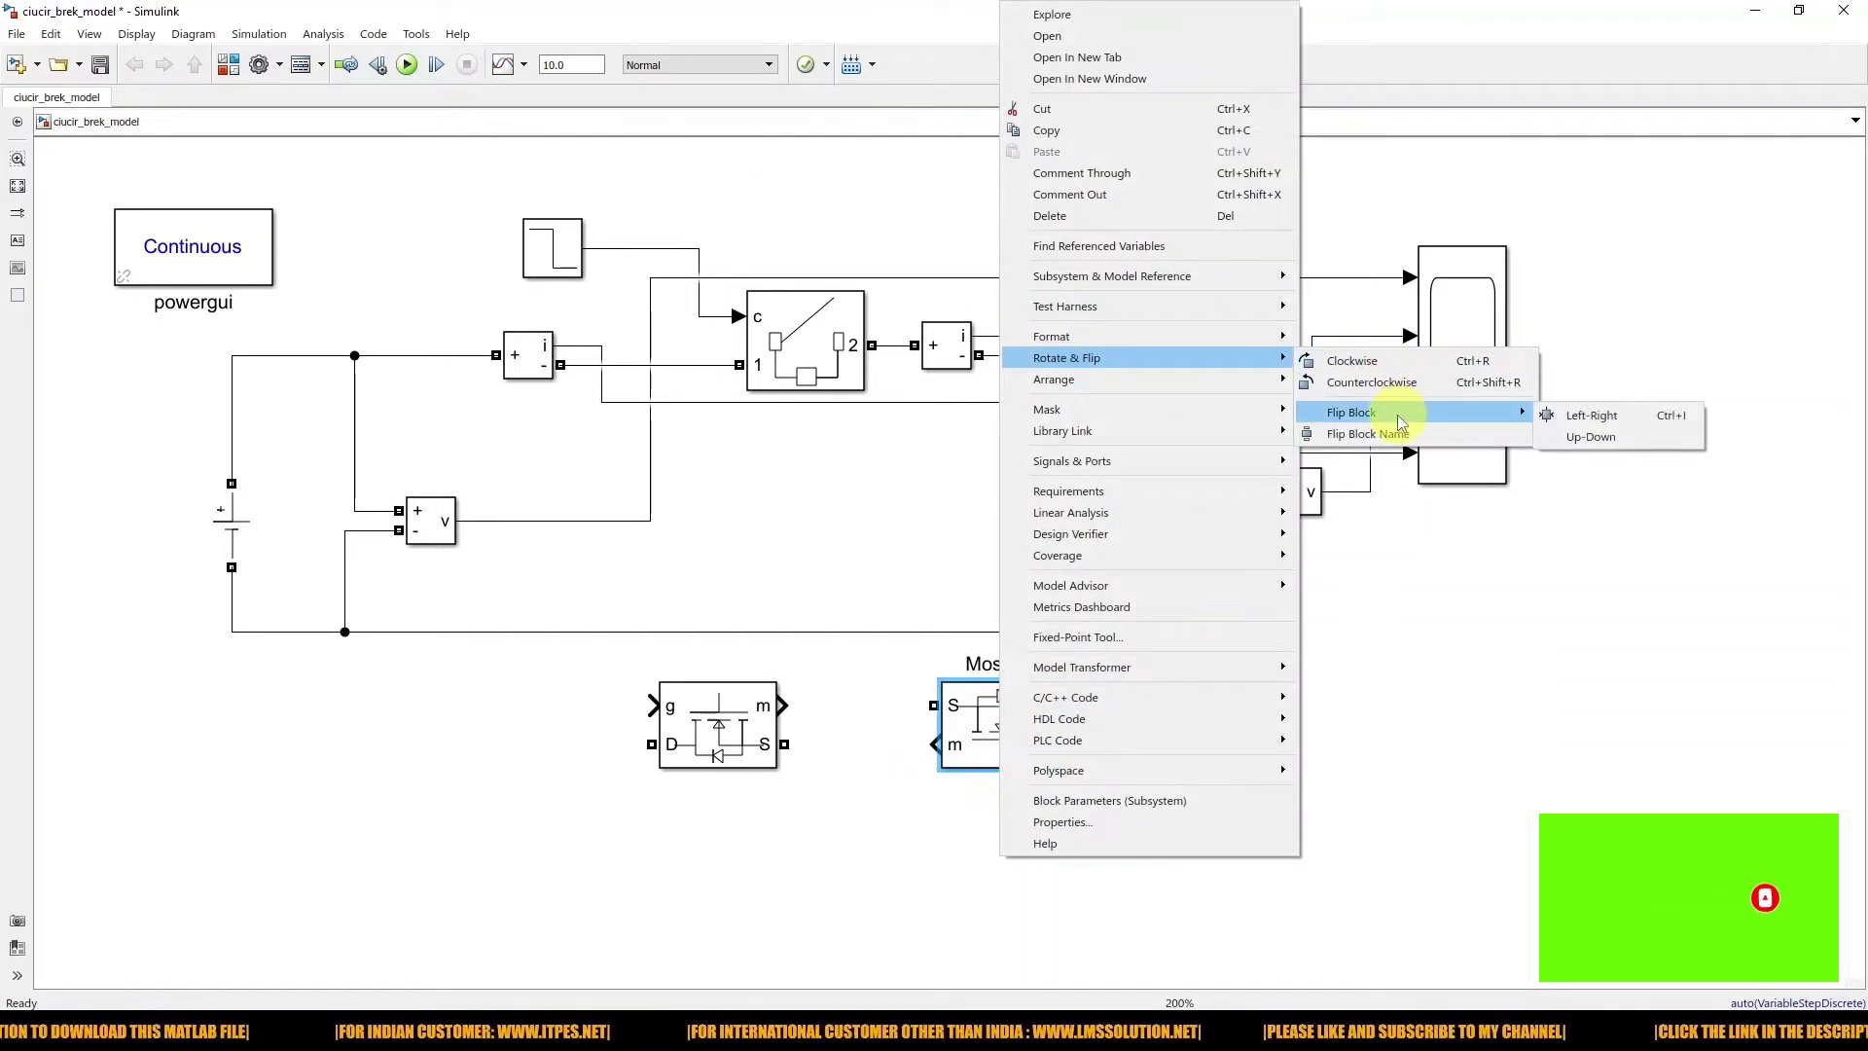
click(1568, 438)
- Untick Show measurement port on the Mosfets and wire their S terminals together
click(723, 732)
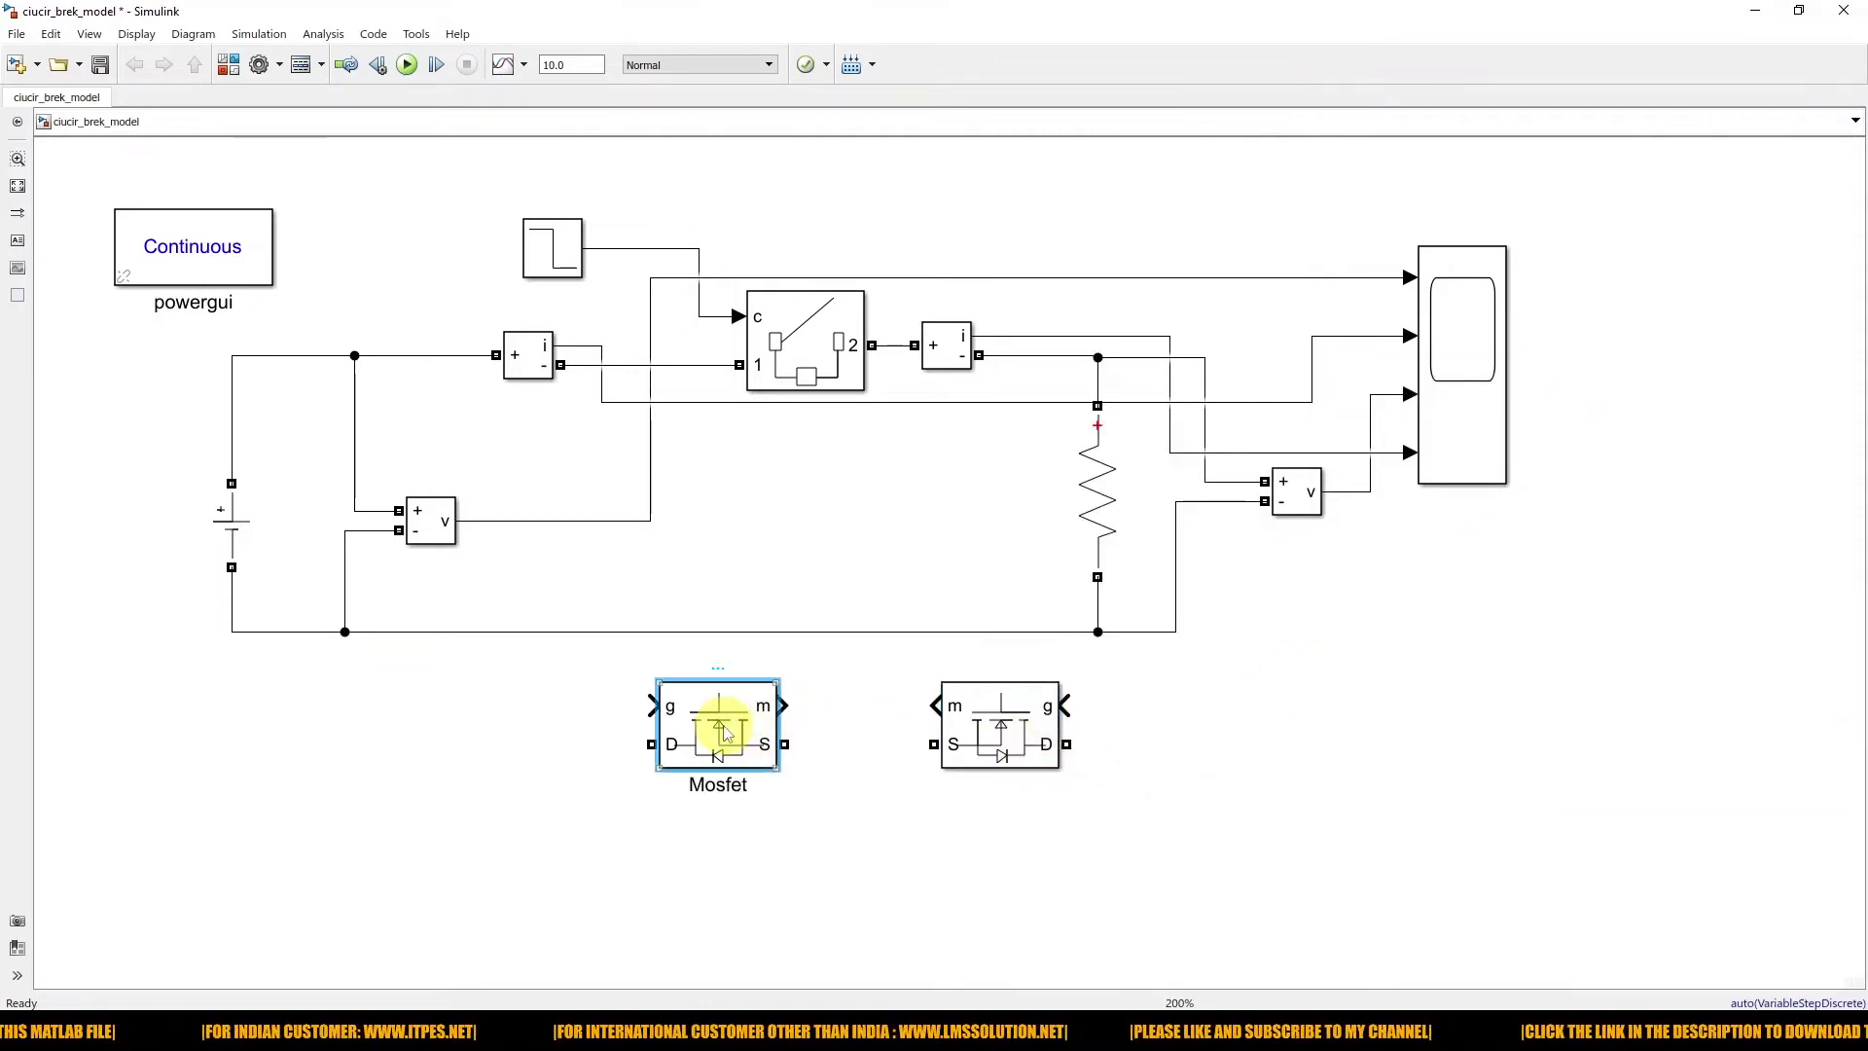
double_click(723, 732)
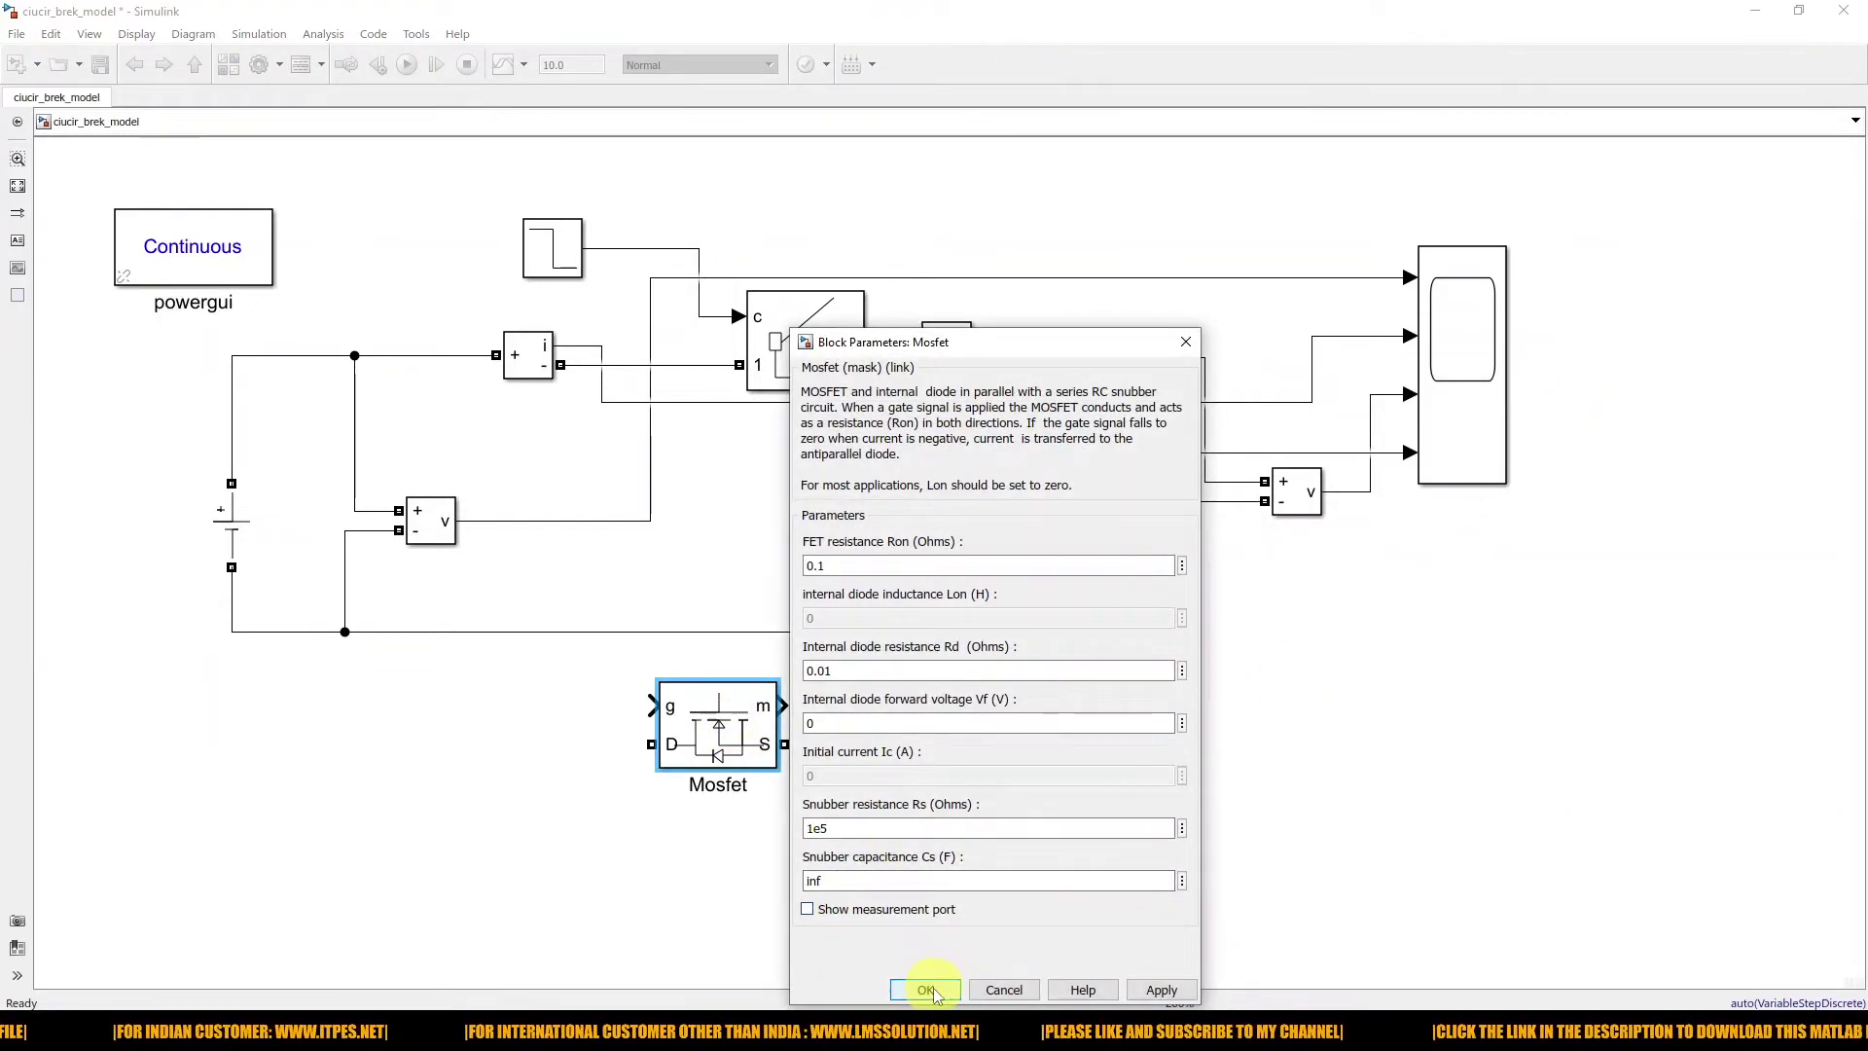
click(925, 989)
double_click(1001, 739)
click(1151, 911)
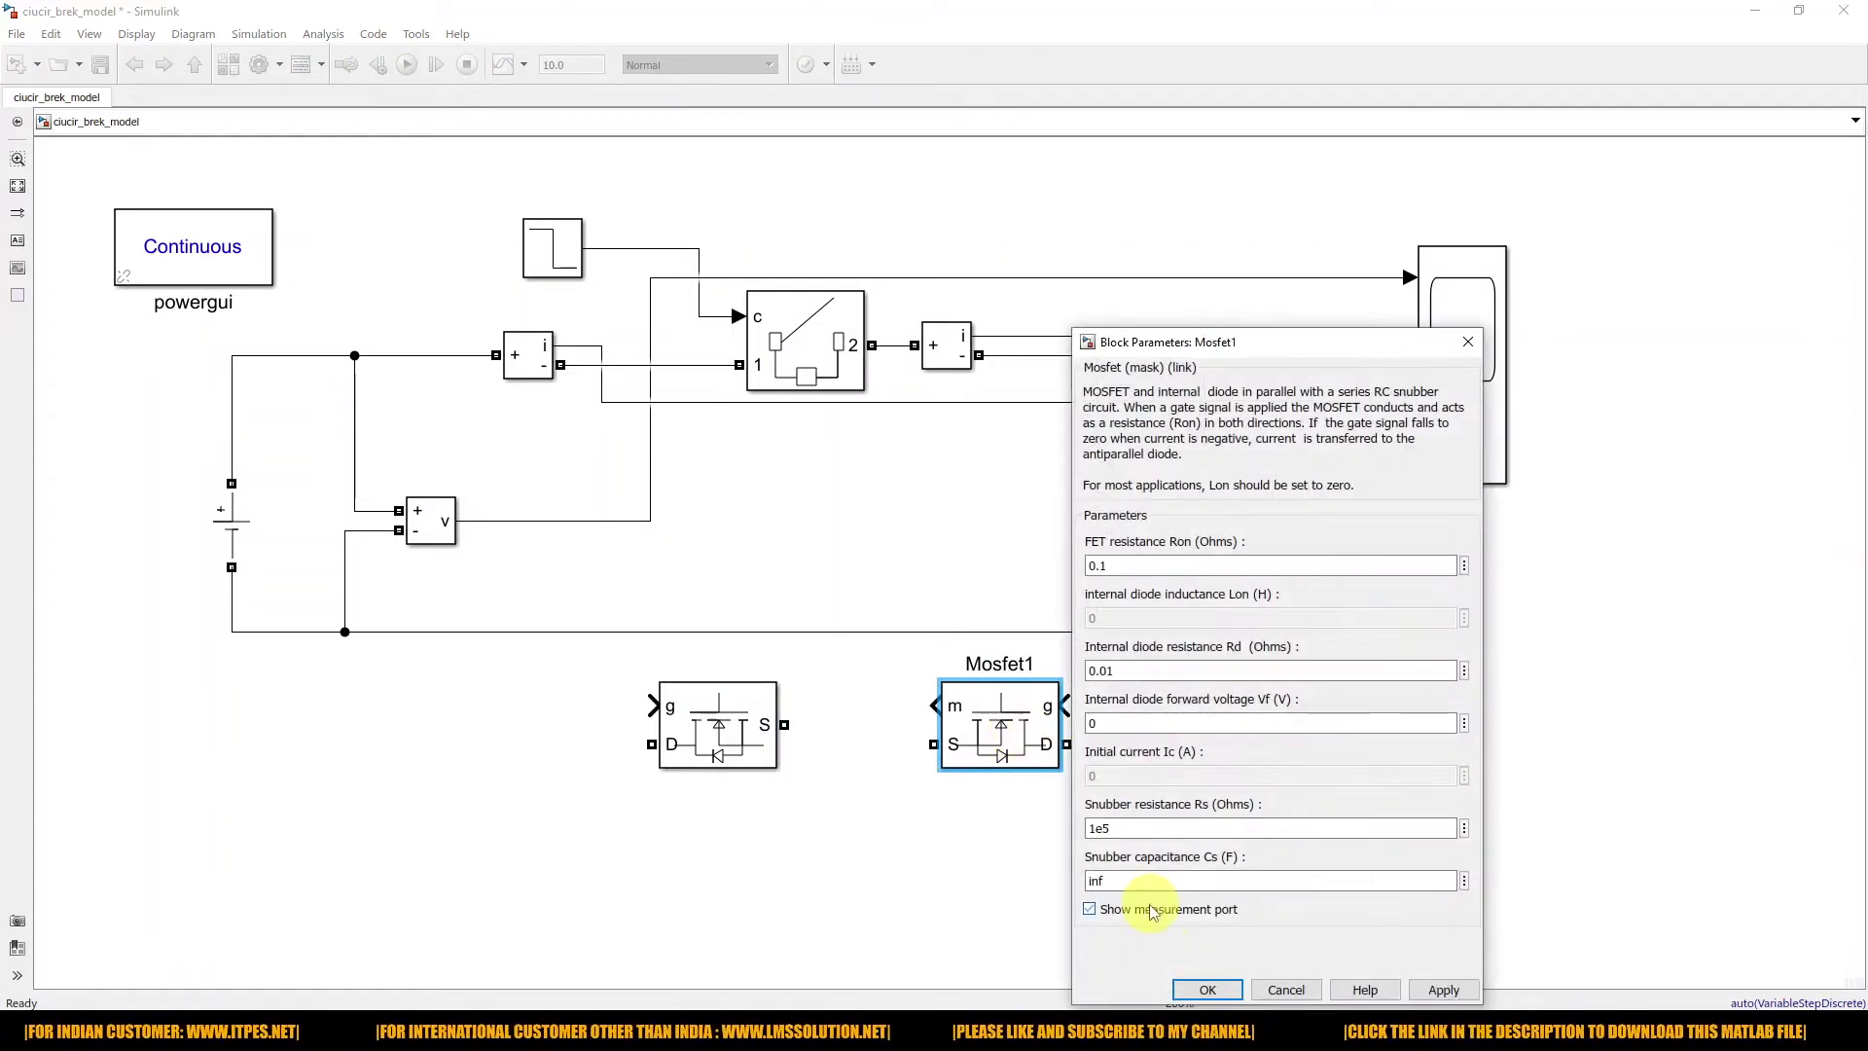
click(1208, 990)
click(1022, 875)
drag(786, 724, 934, 725)
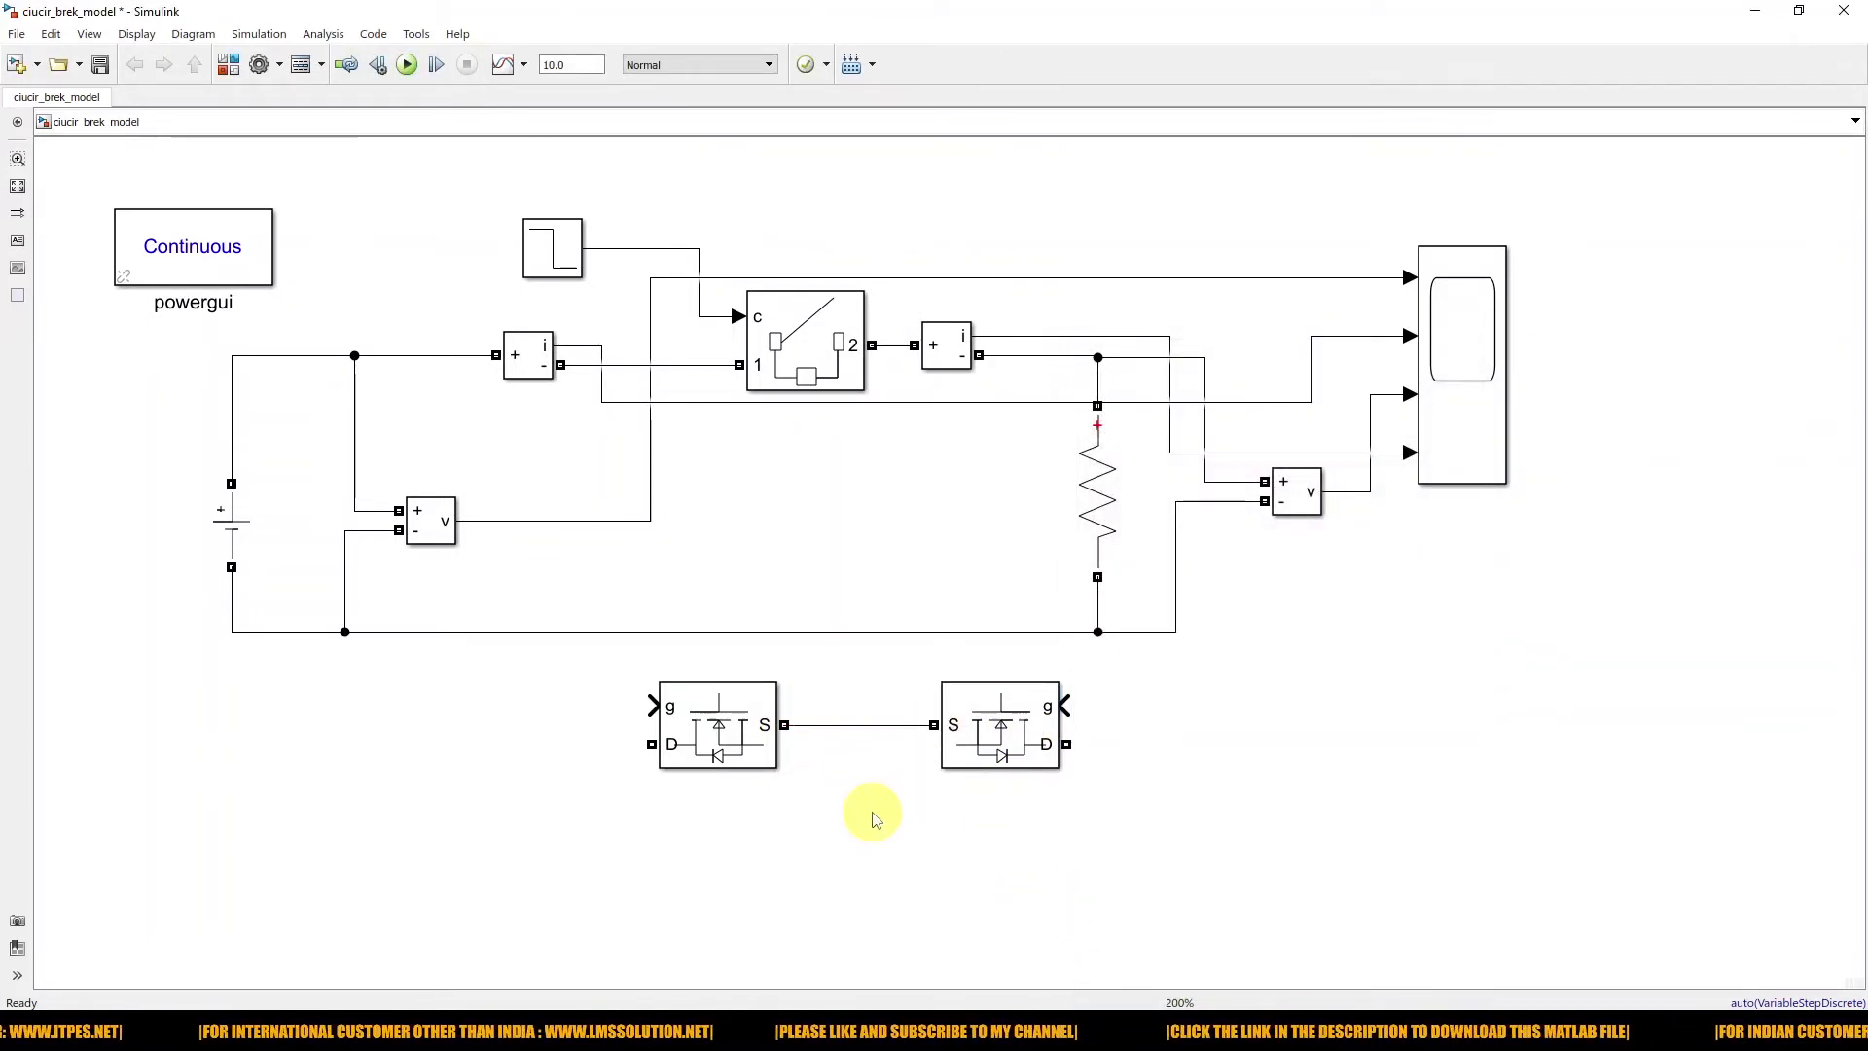
drag(597, 662, 1110, 790)
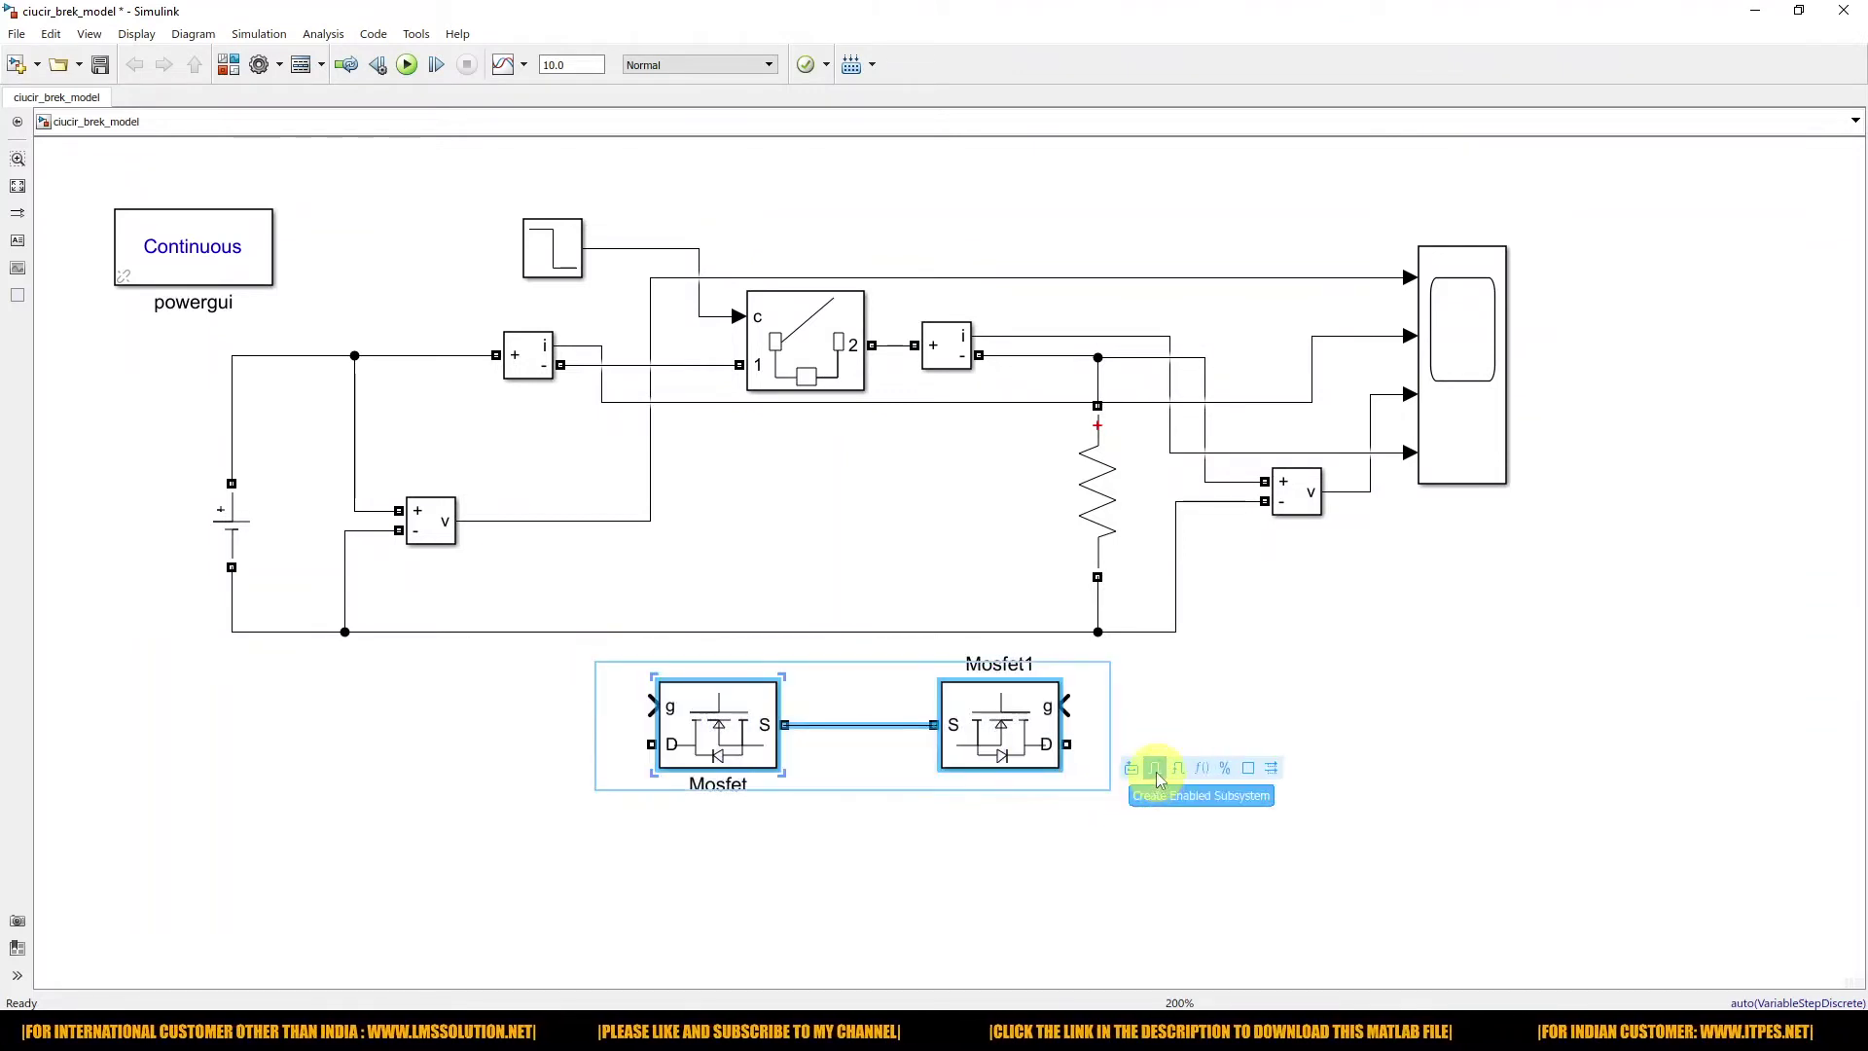
- Create a Subsystem from both Mosfets, open it, and rearrange its contents
click(1132, 768)
drag(875, 749, 924, 754)
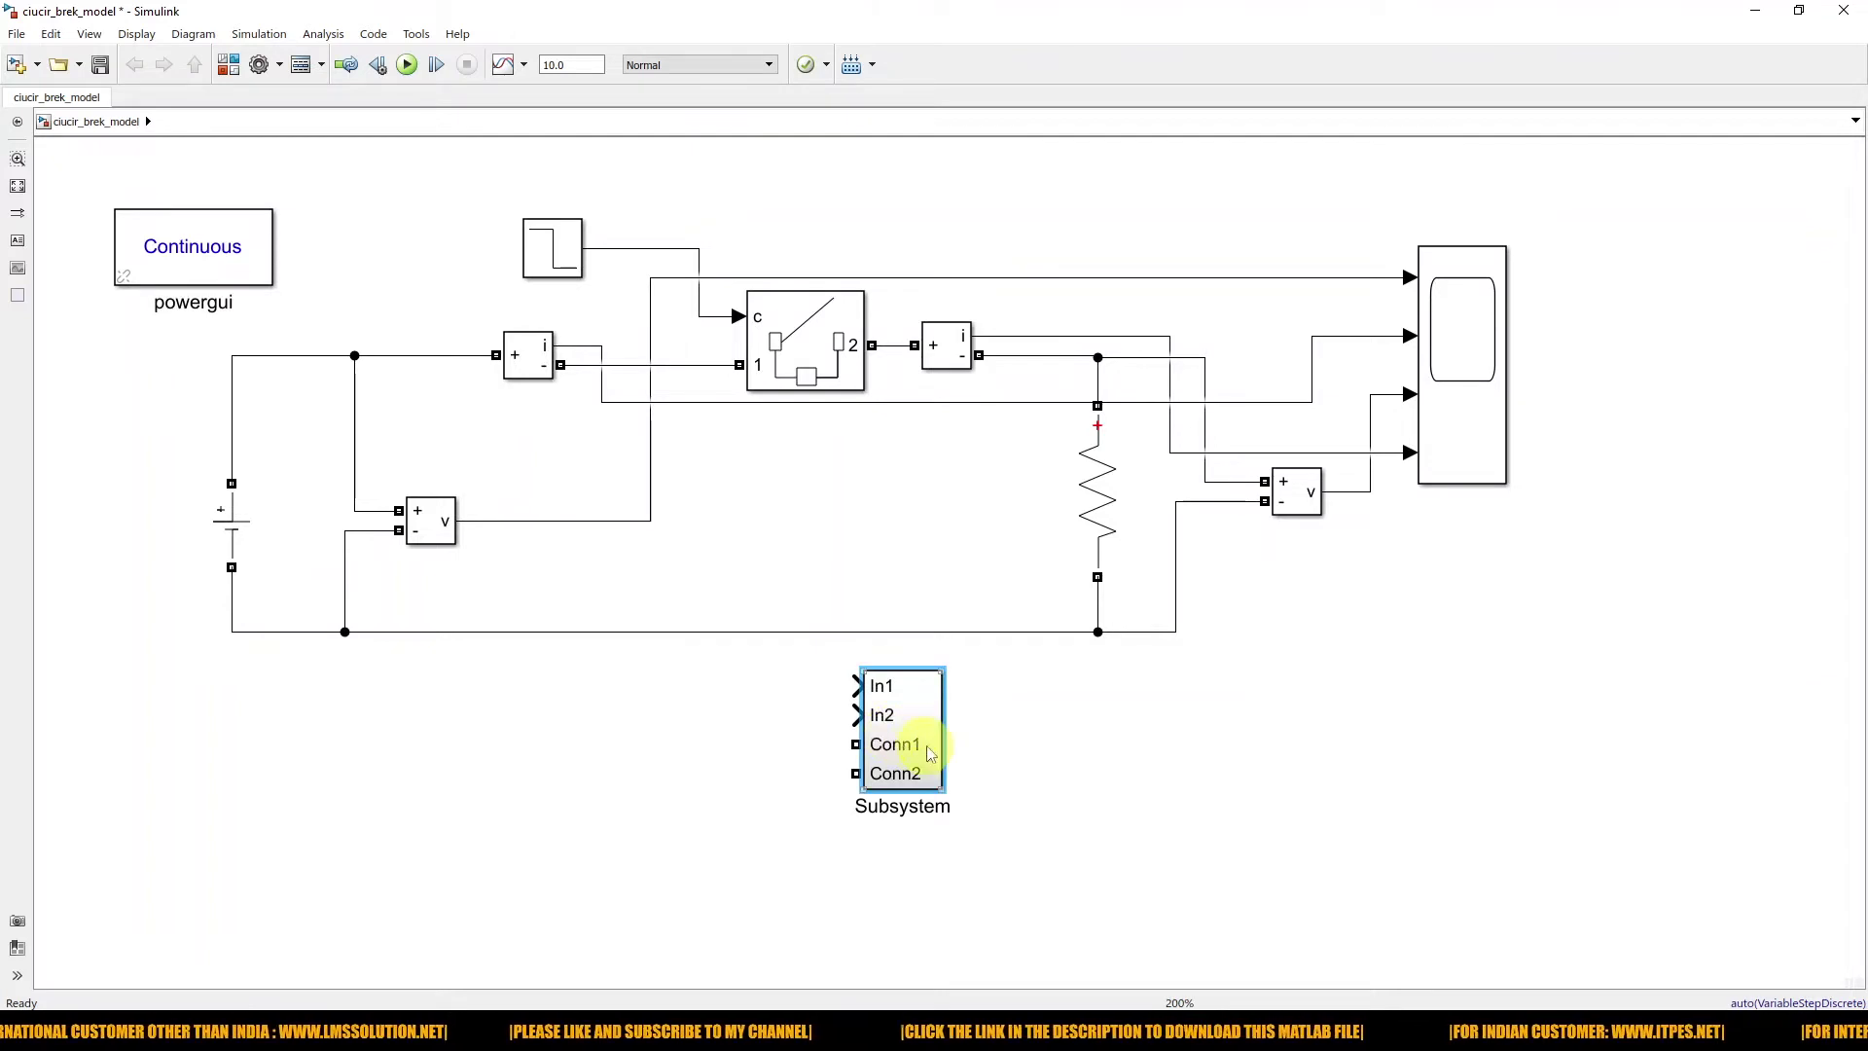
double_click(924, 732)
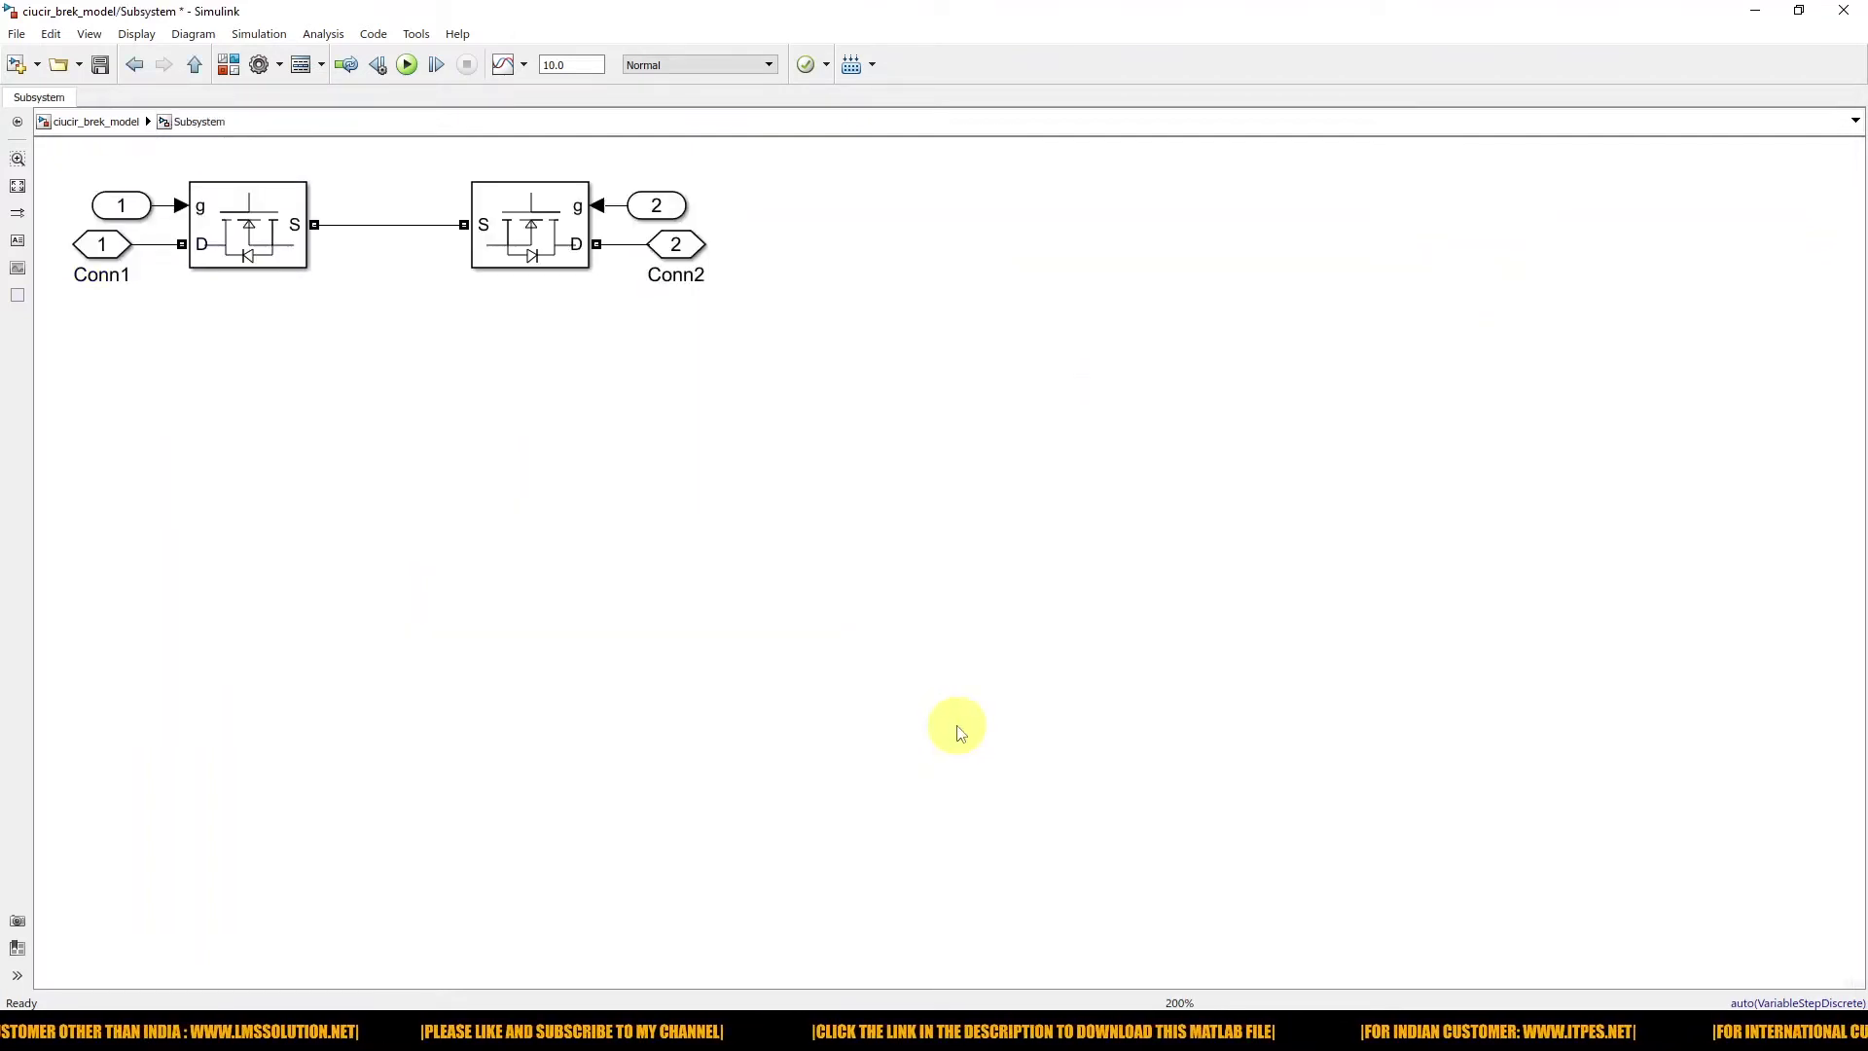
drag(50, 166, 822, 292)
drag(601, 253, 1019, 428)
drag(537, 380, 433, 381)
- Delete In2, feed Mosfet1's gate from In1, and rename Conn1 to + and Conn2 to -
click(1070, 389)
key(Delete)
mouse_move(1039, 381)
mouse_down()
mouse_move(1029, 296)
mouse_move(567, 334)
mouse_move(571, 379)
mouse_up()
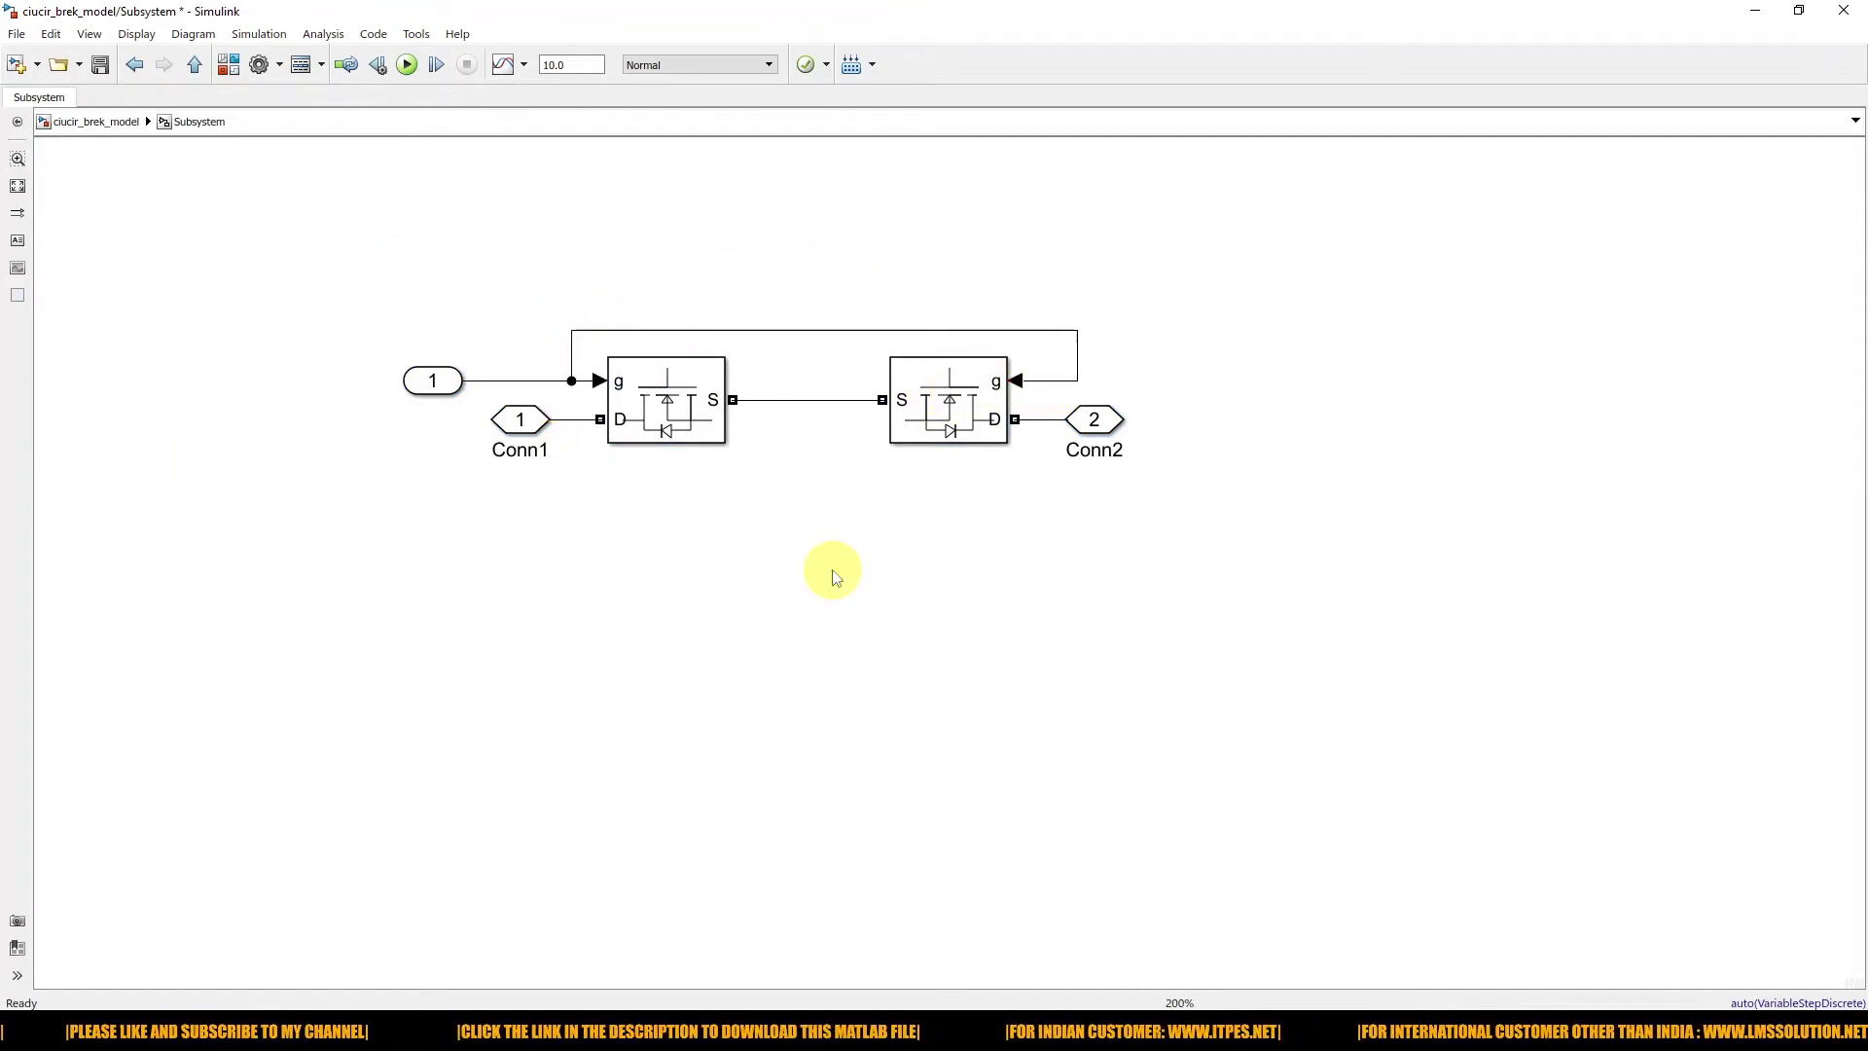
click(528, 450)
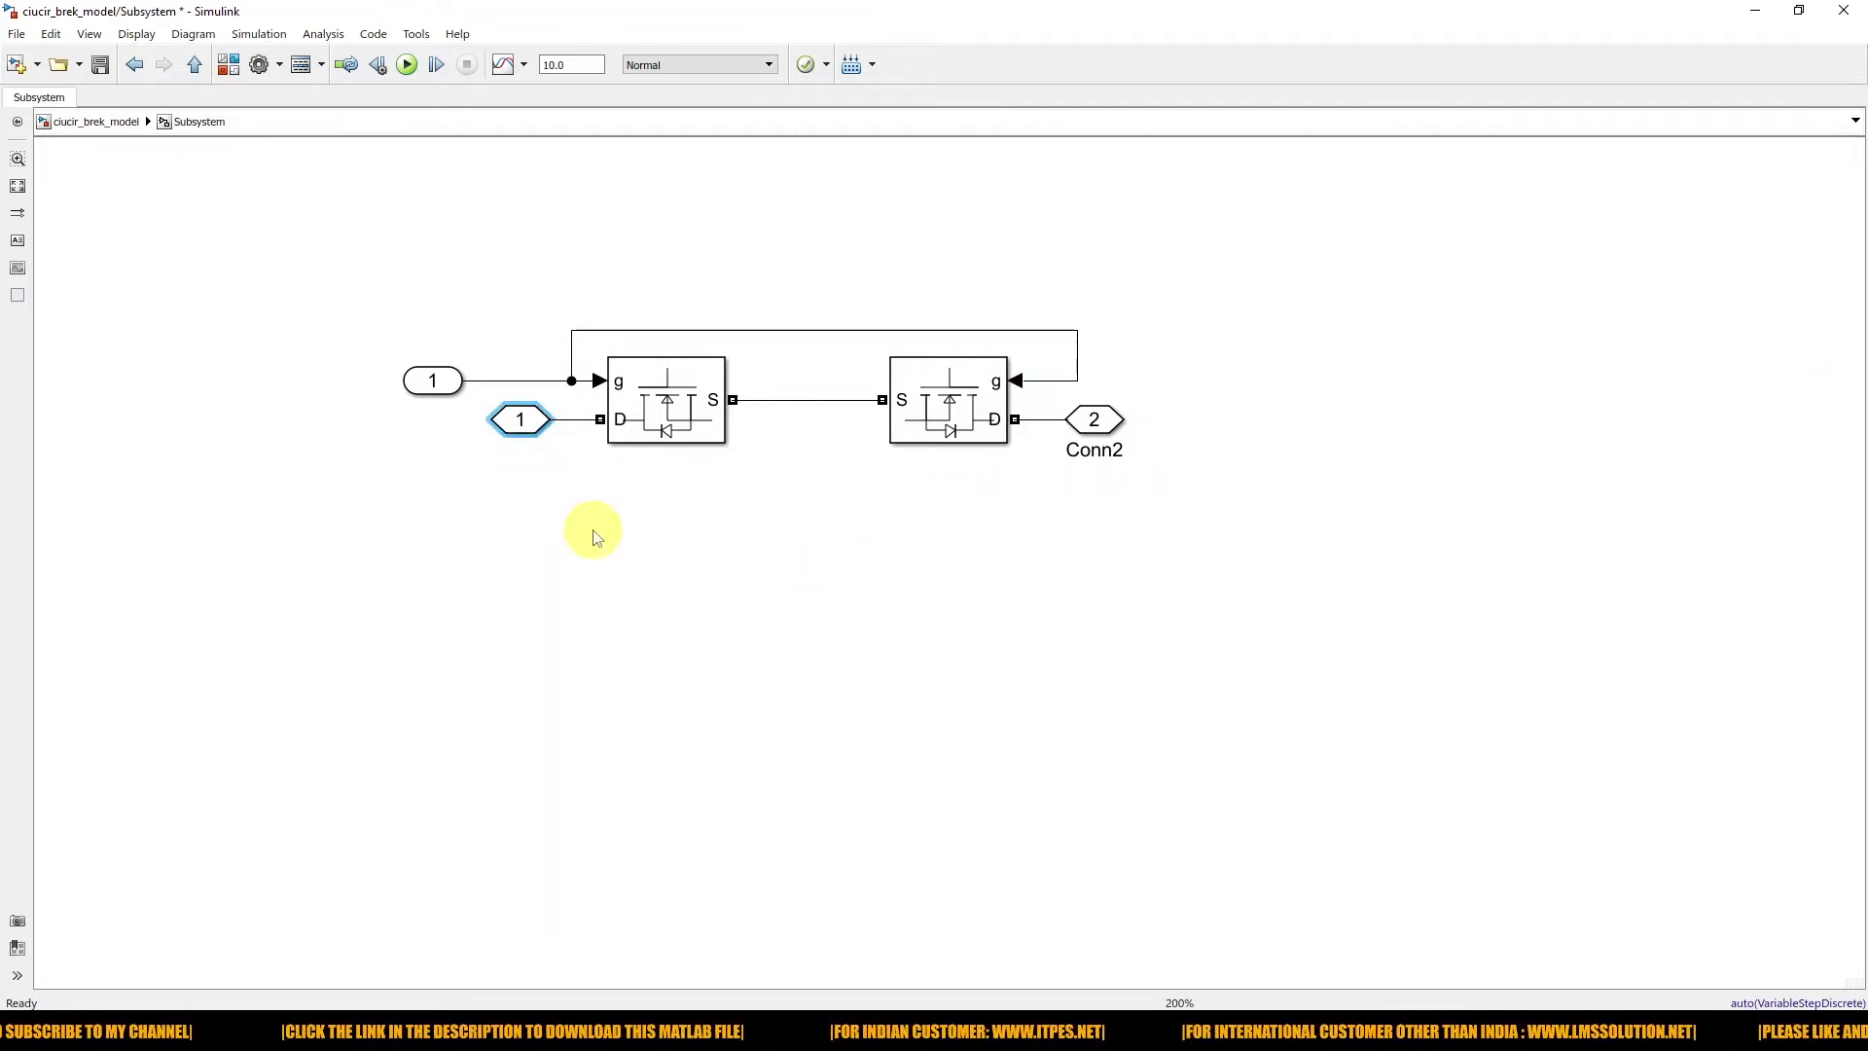
click(1094, 423)
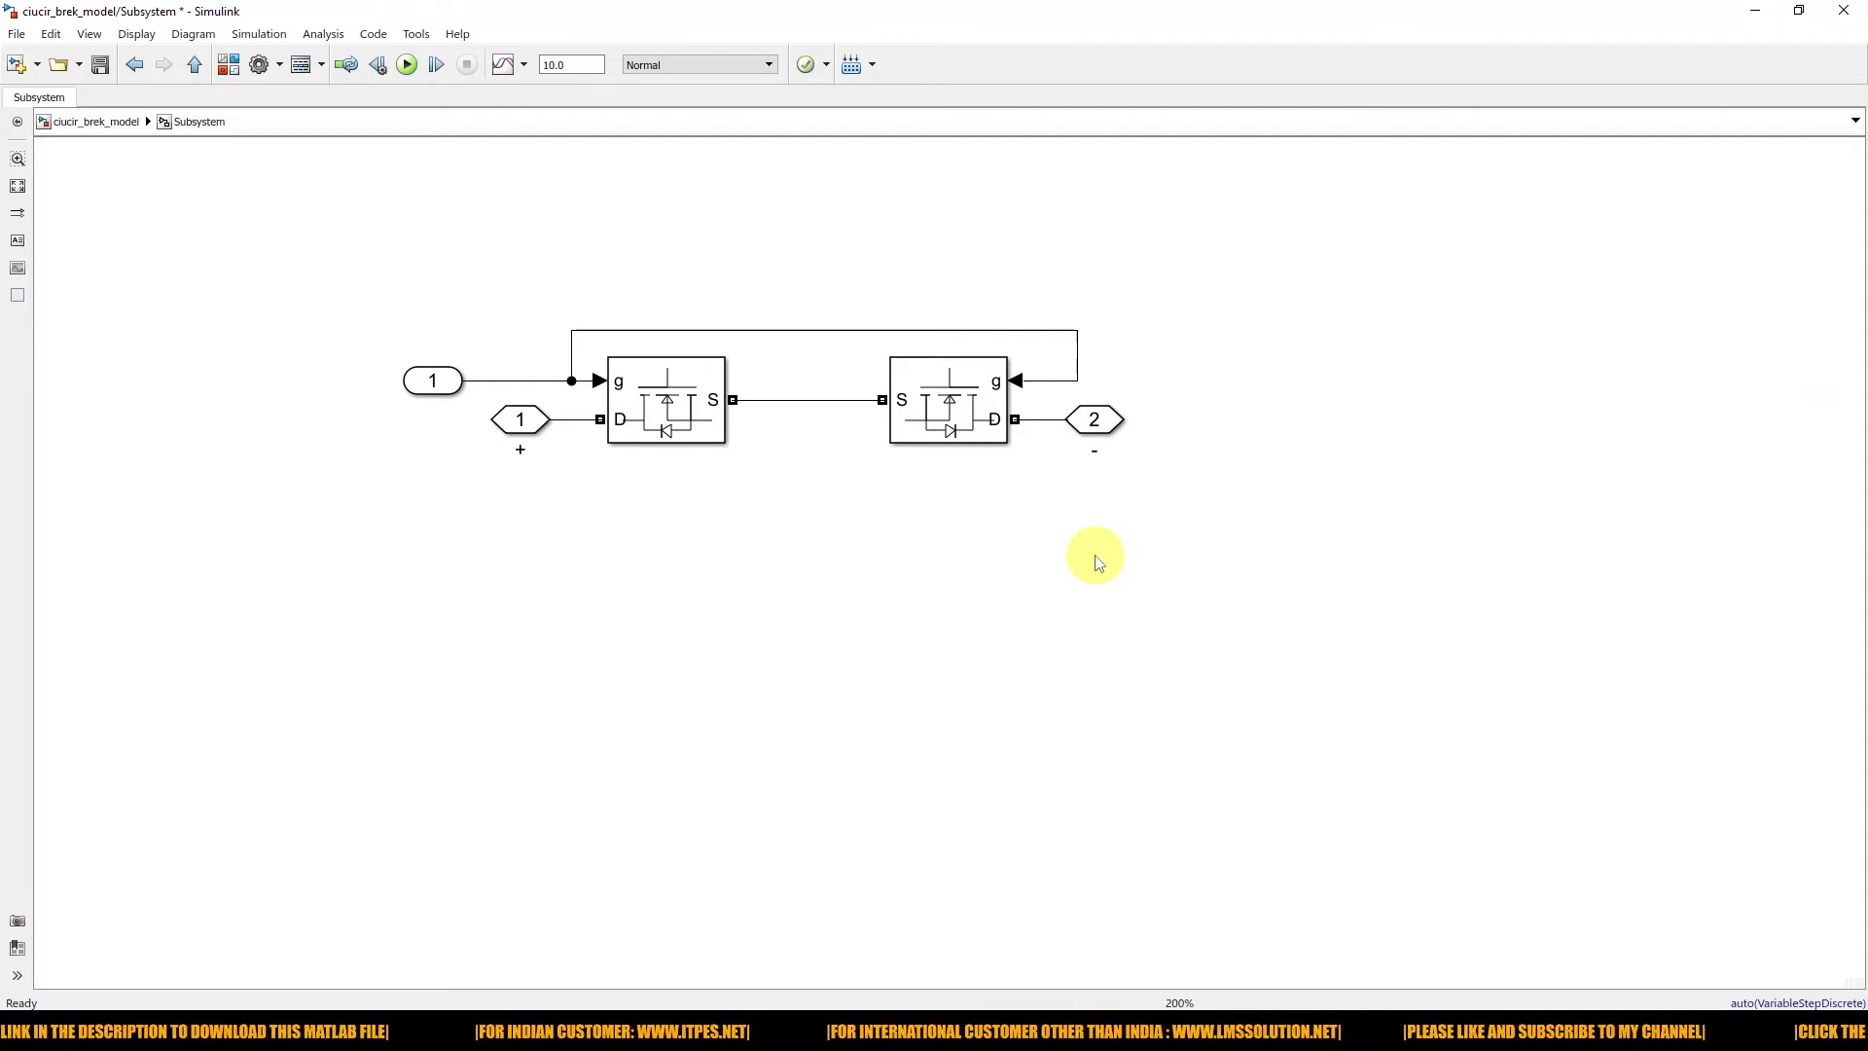
key(F9)
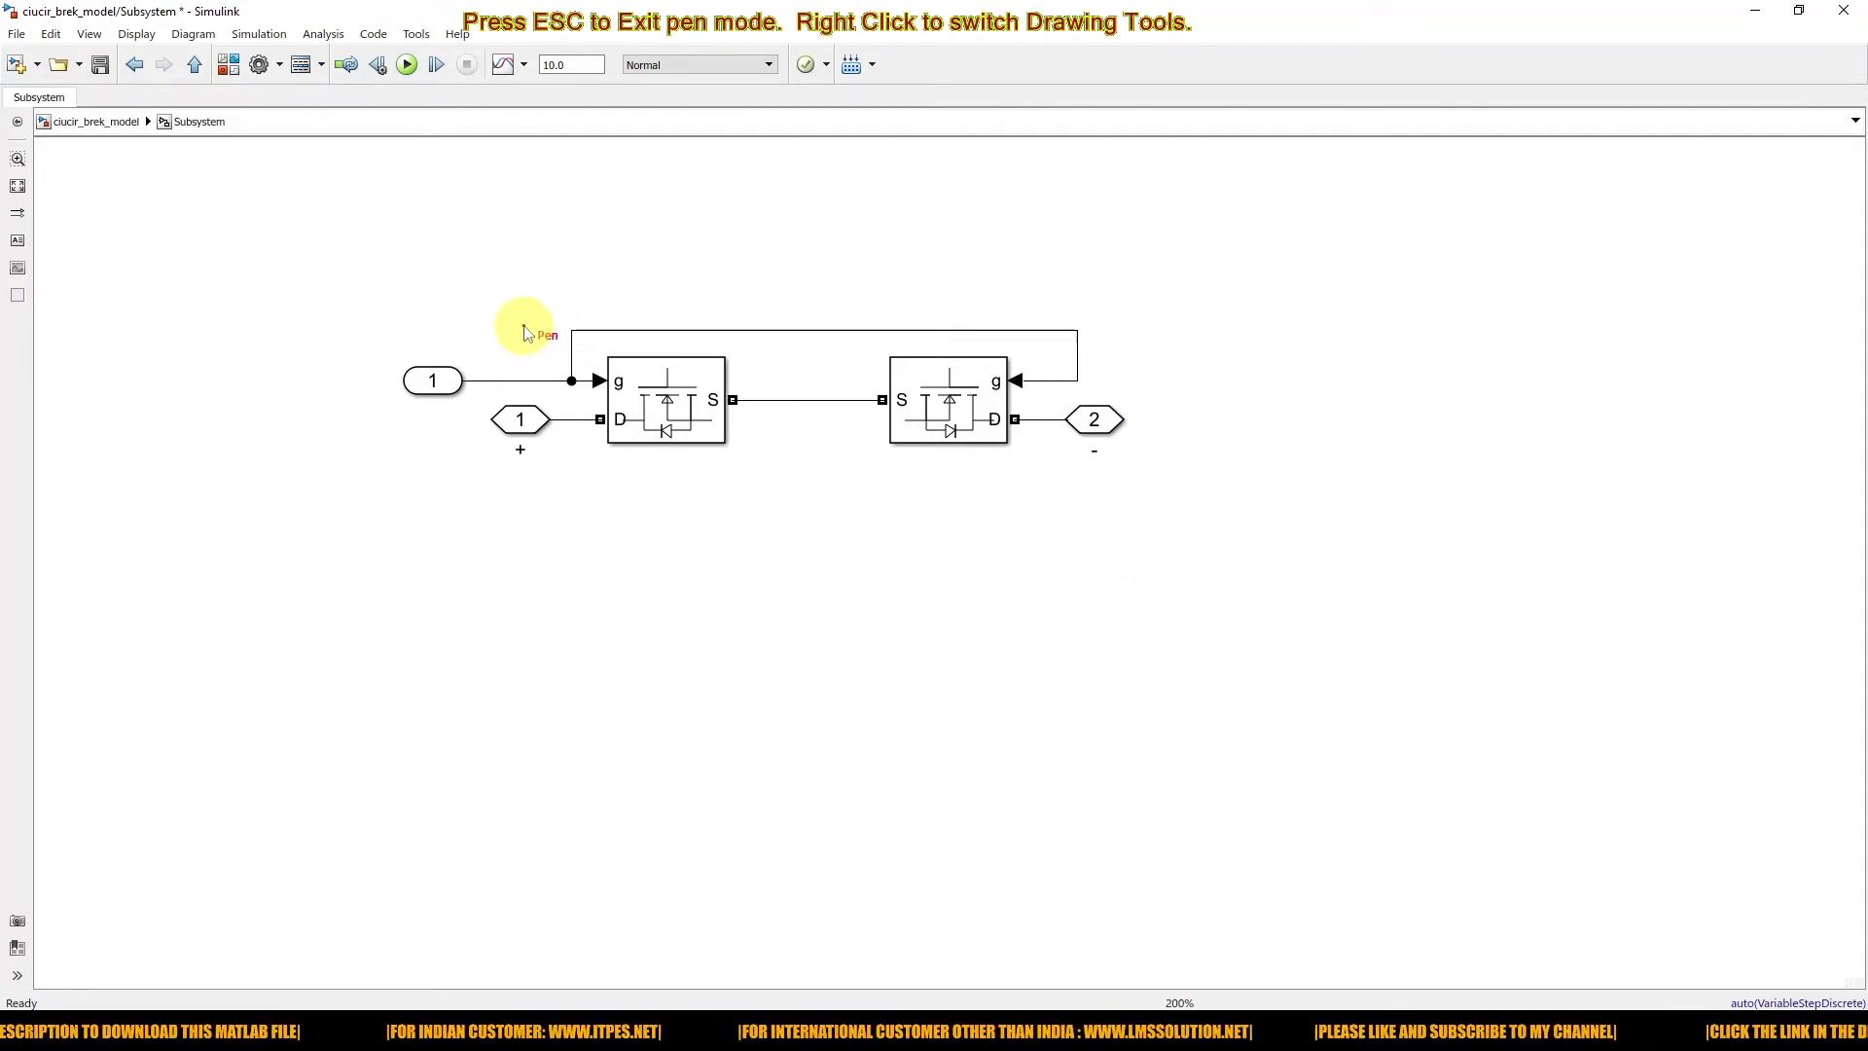
mouse_move(523, 336)
mouse_down()
mouse_move(498, 343)
mouse_move(523, 324)
mouse_move(520, 356)
mouse_move(542, 357)
mouse_up()
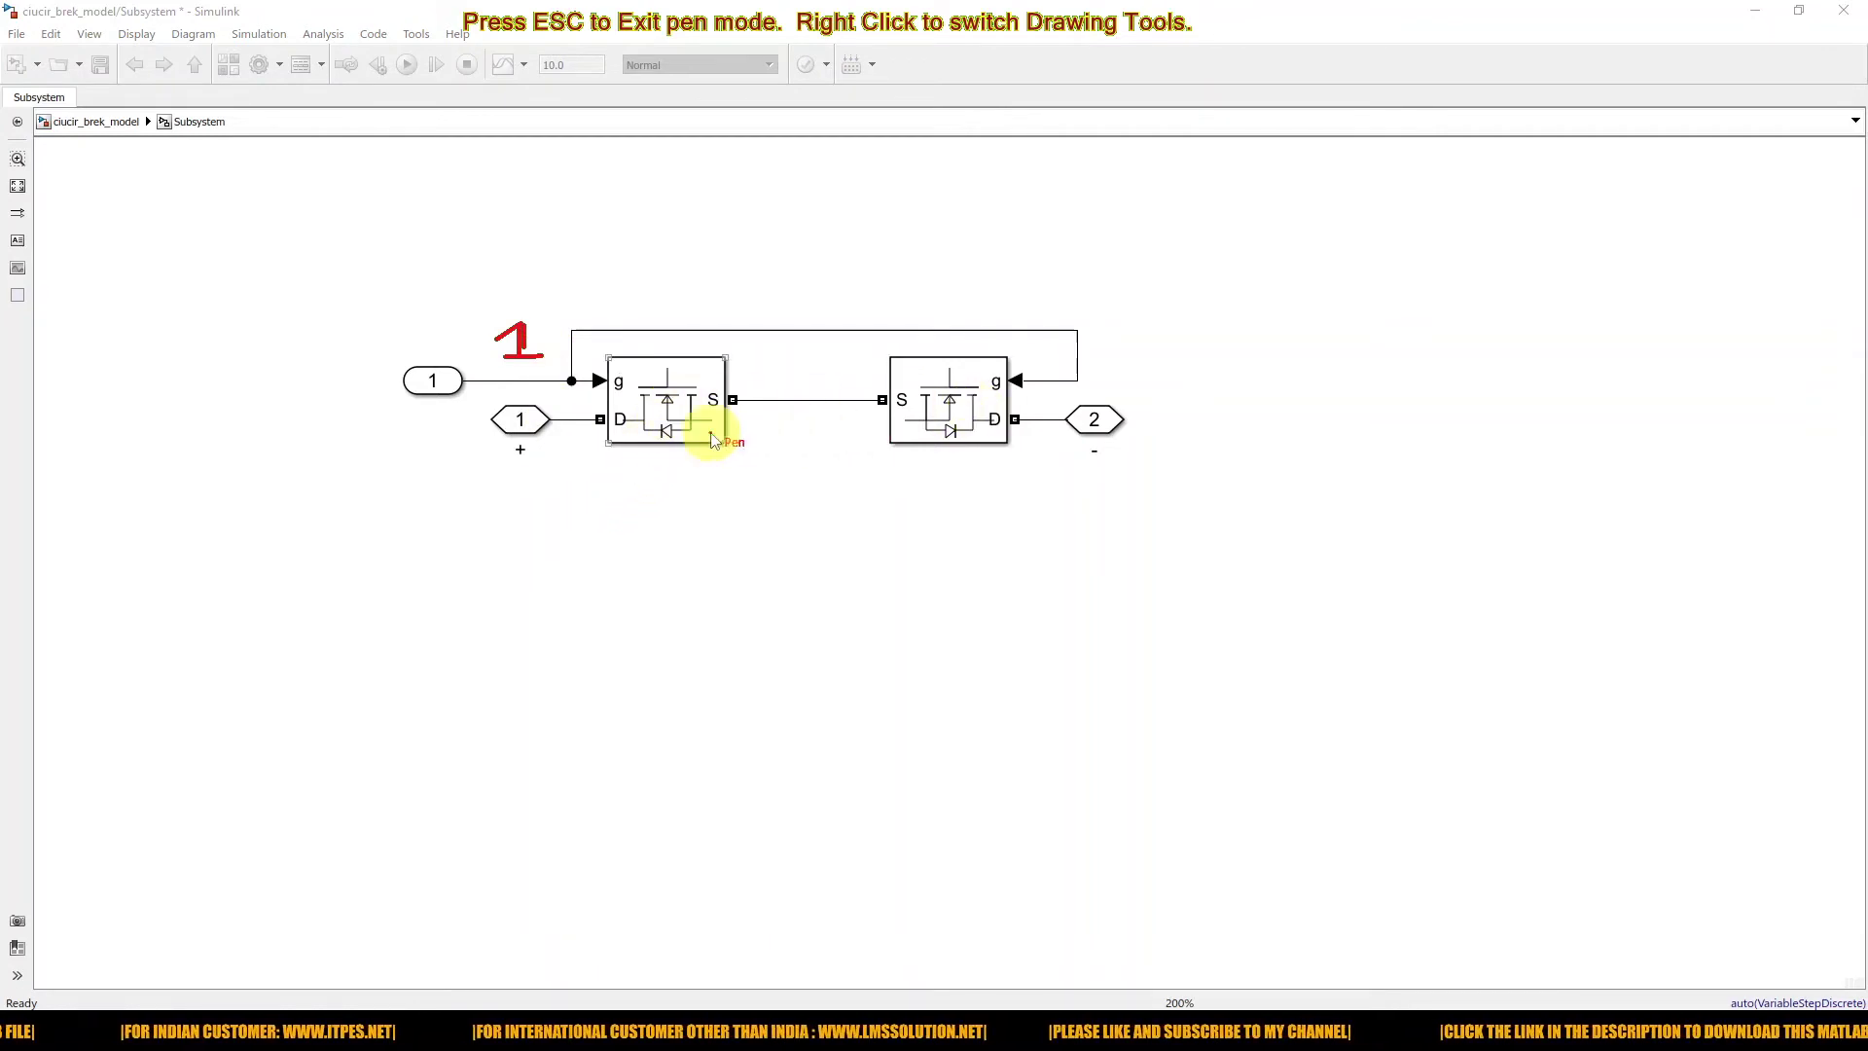
drag(595, 450, 1053, 449)
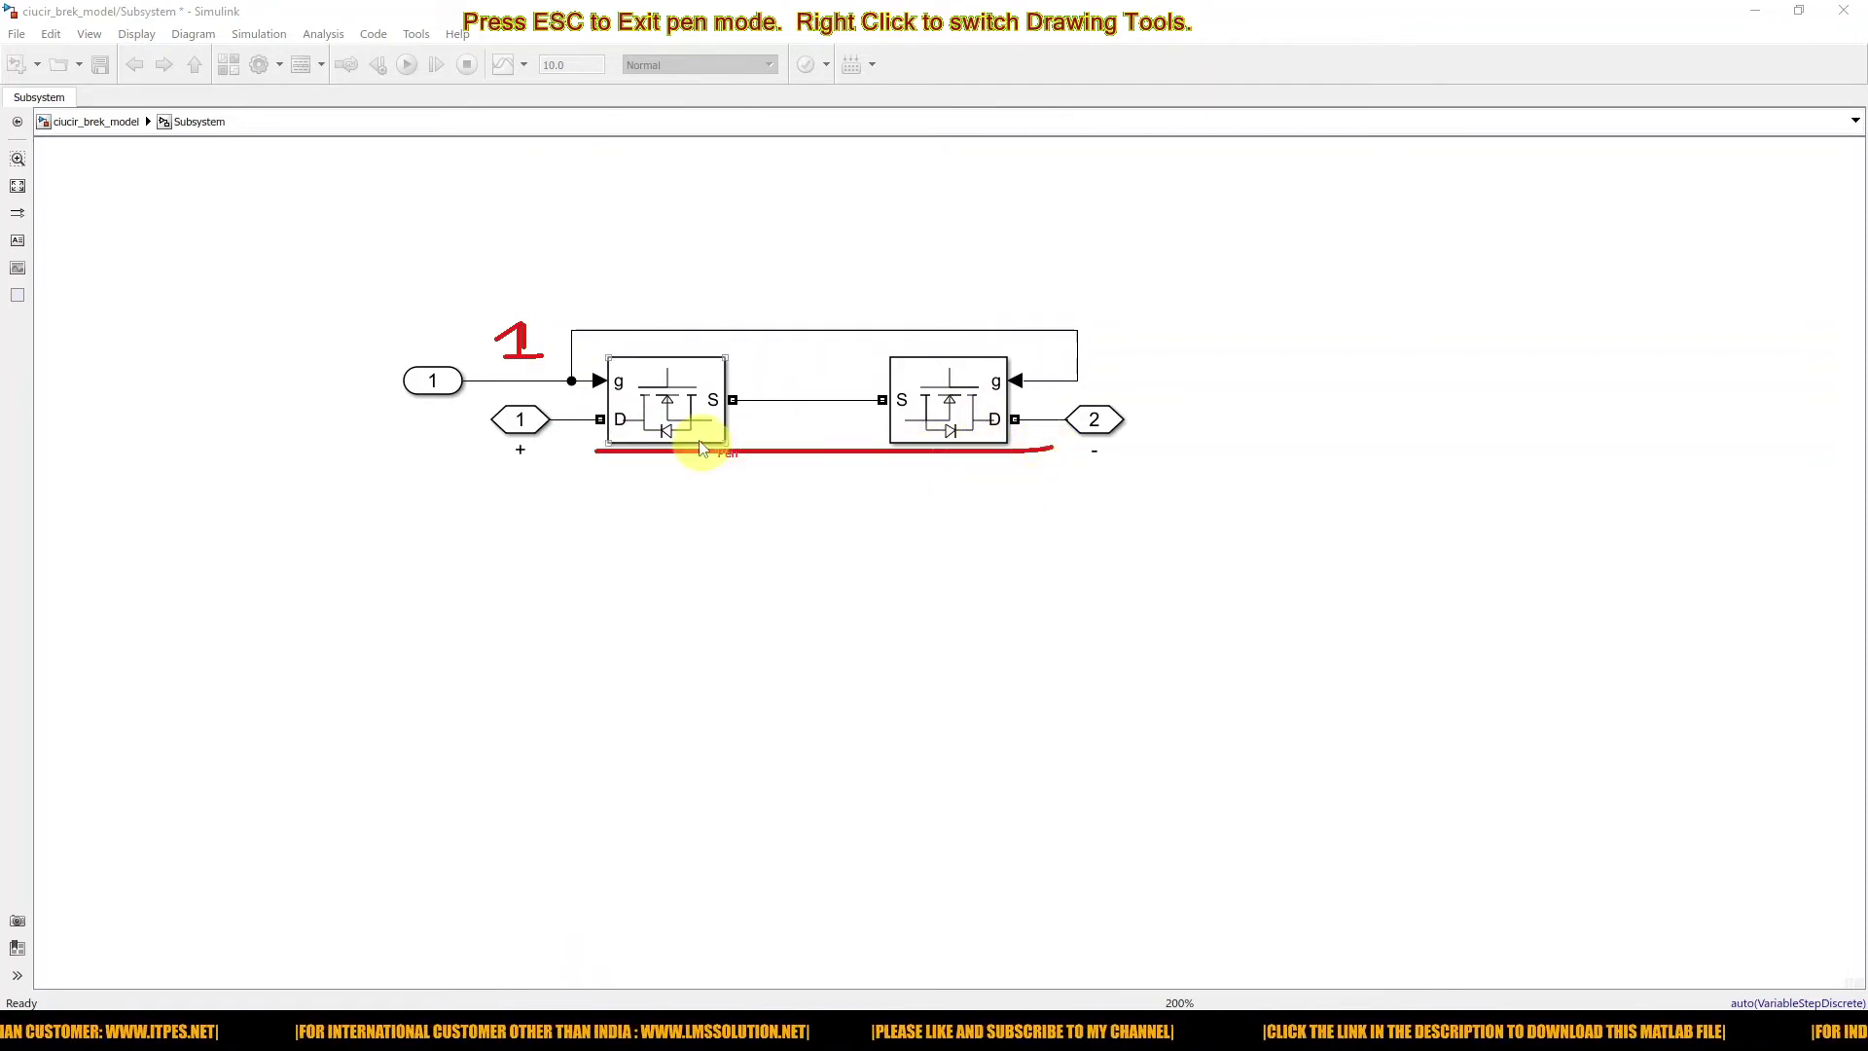
key(Escape)
key(ctrl+shift+p)
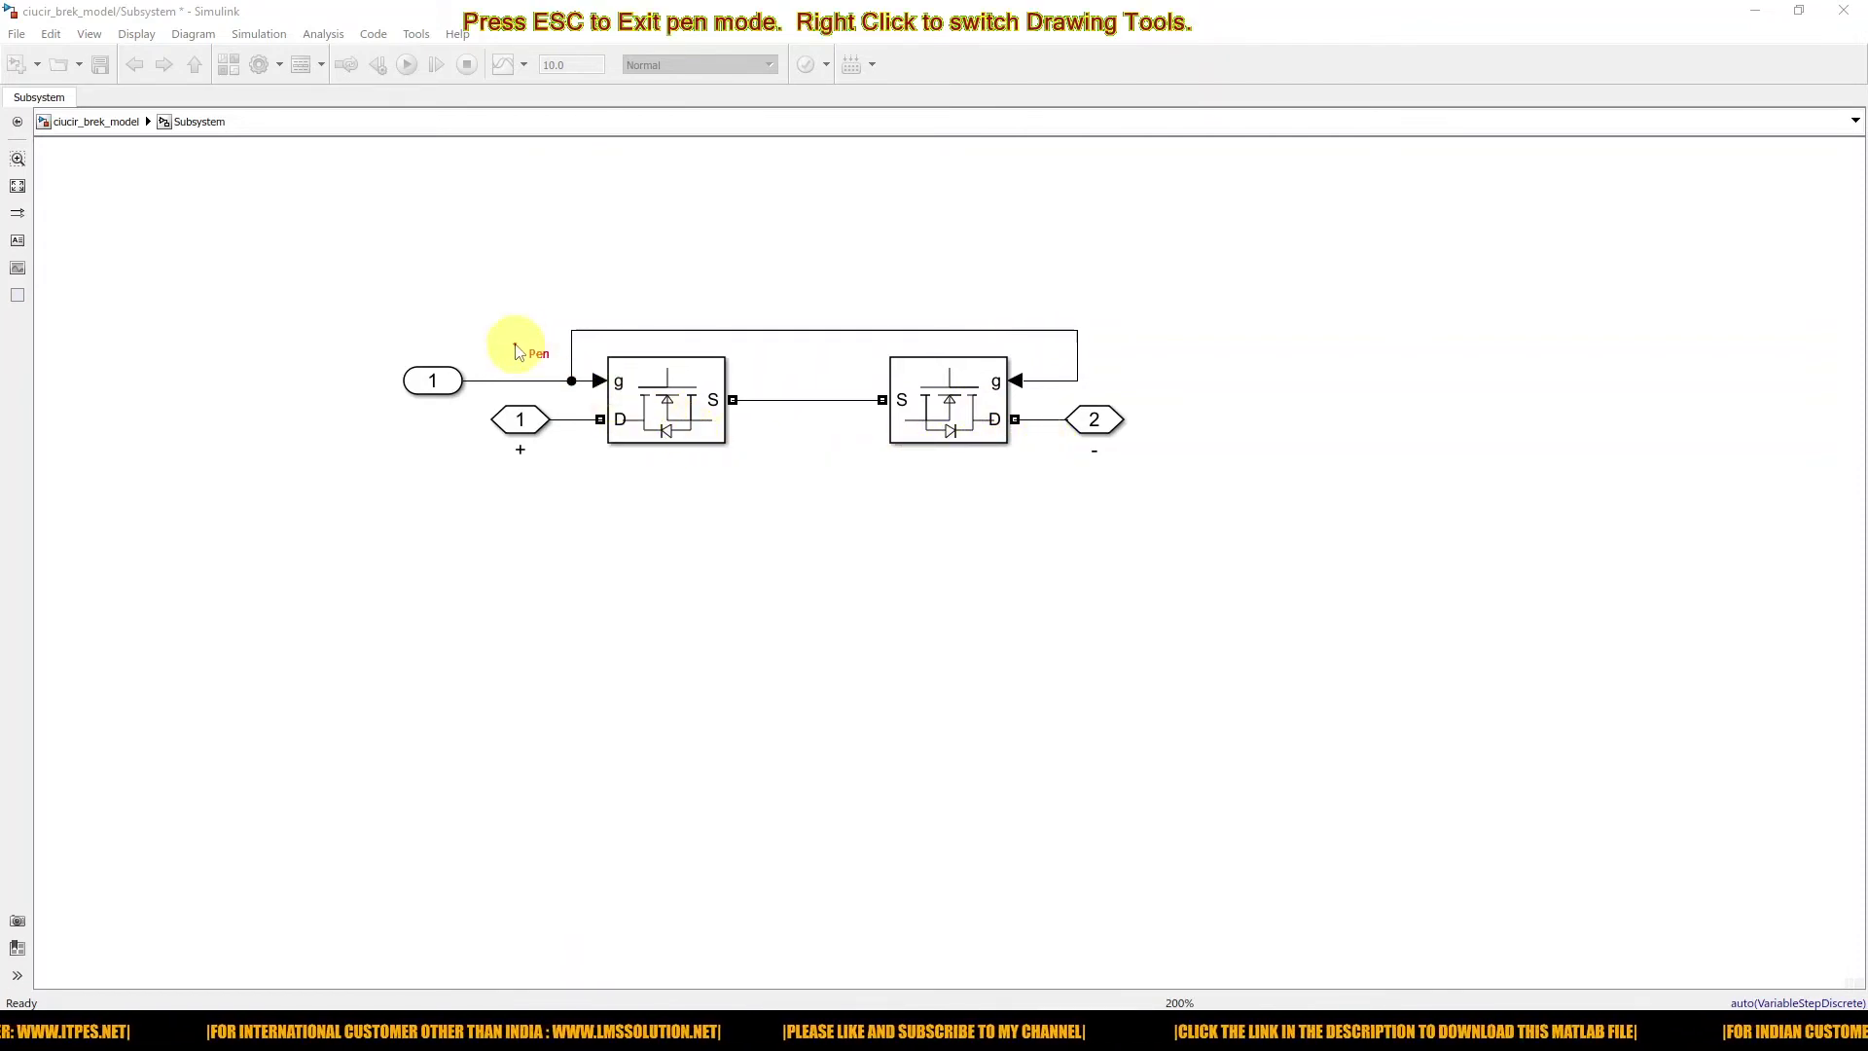
drag(522, 345, 513, 336)
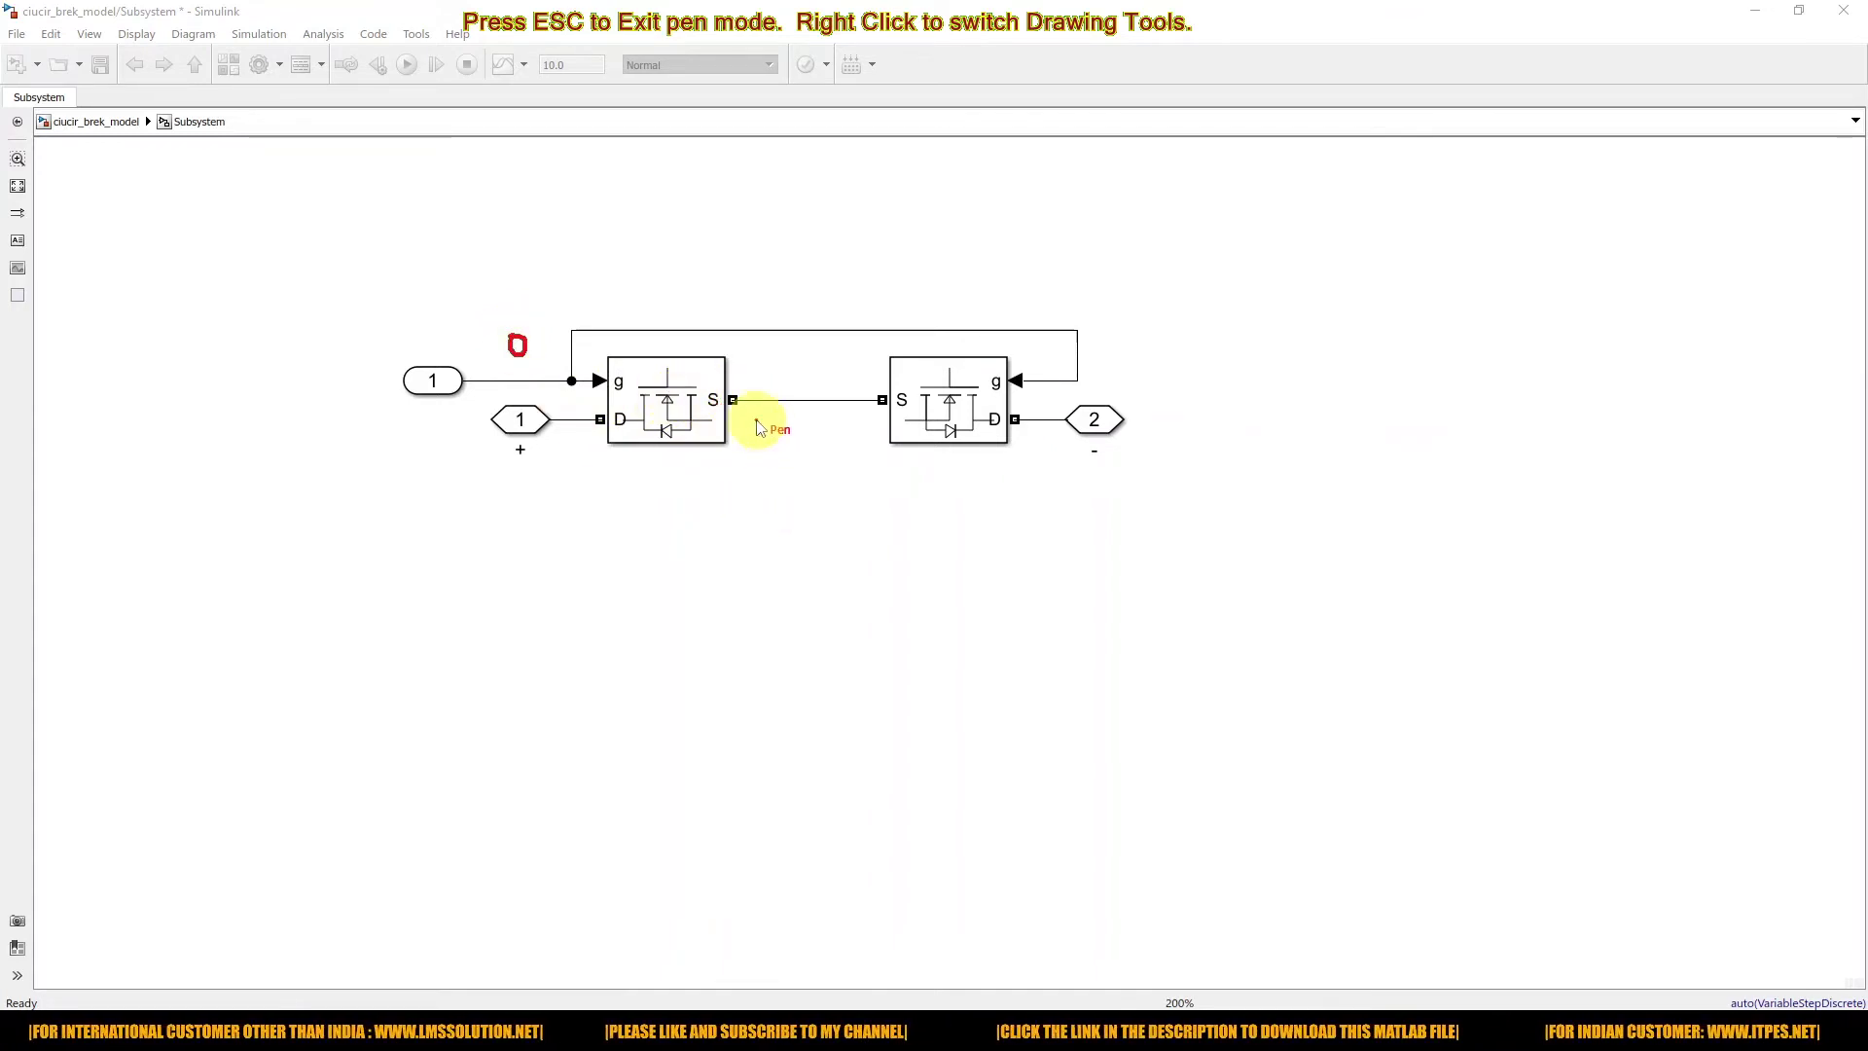
drag(642, 451, 700, 452)
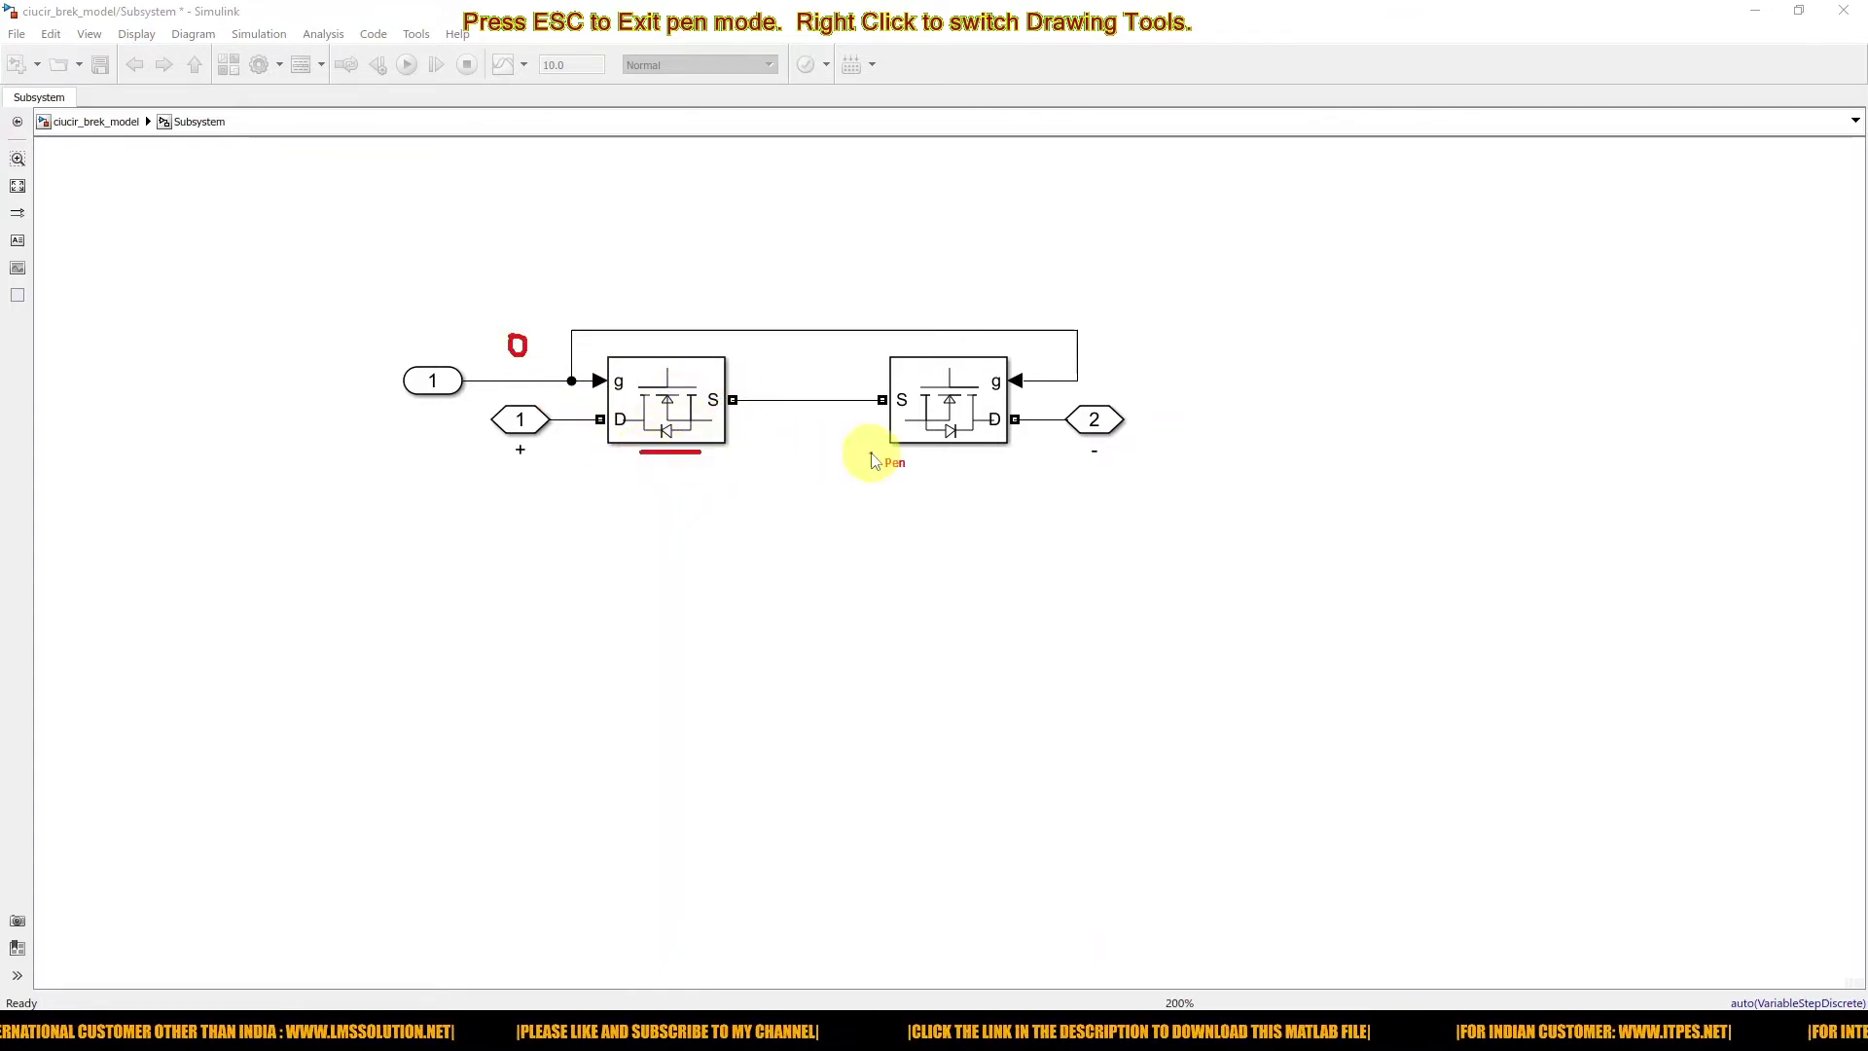
drag(912, 457, 992, 458)
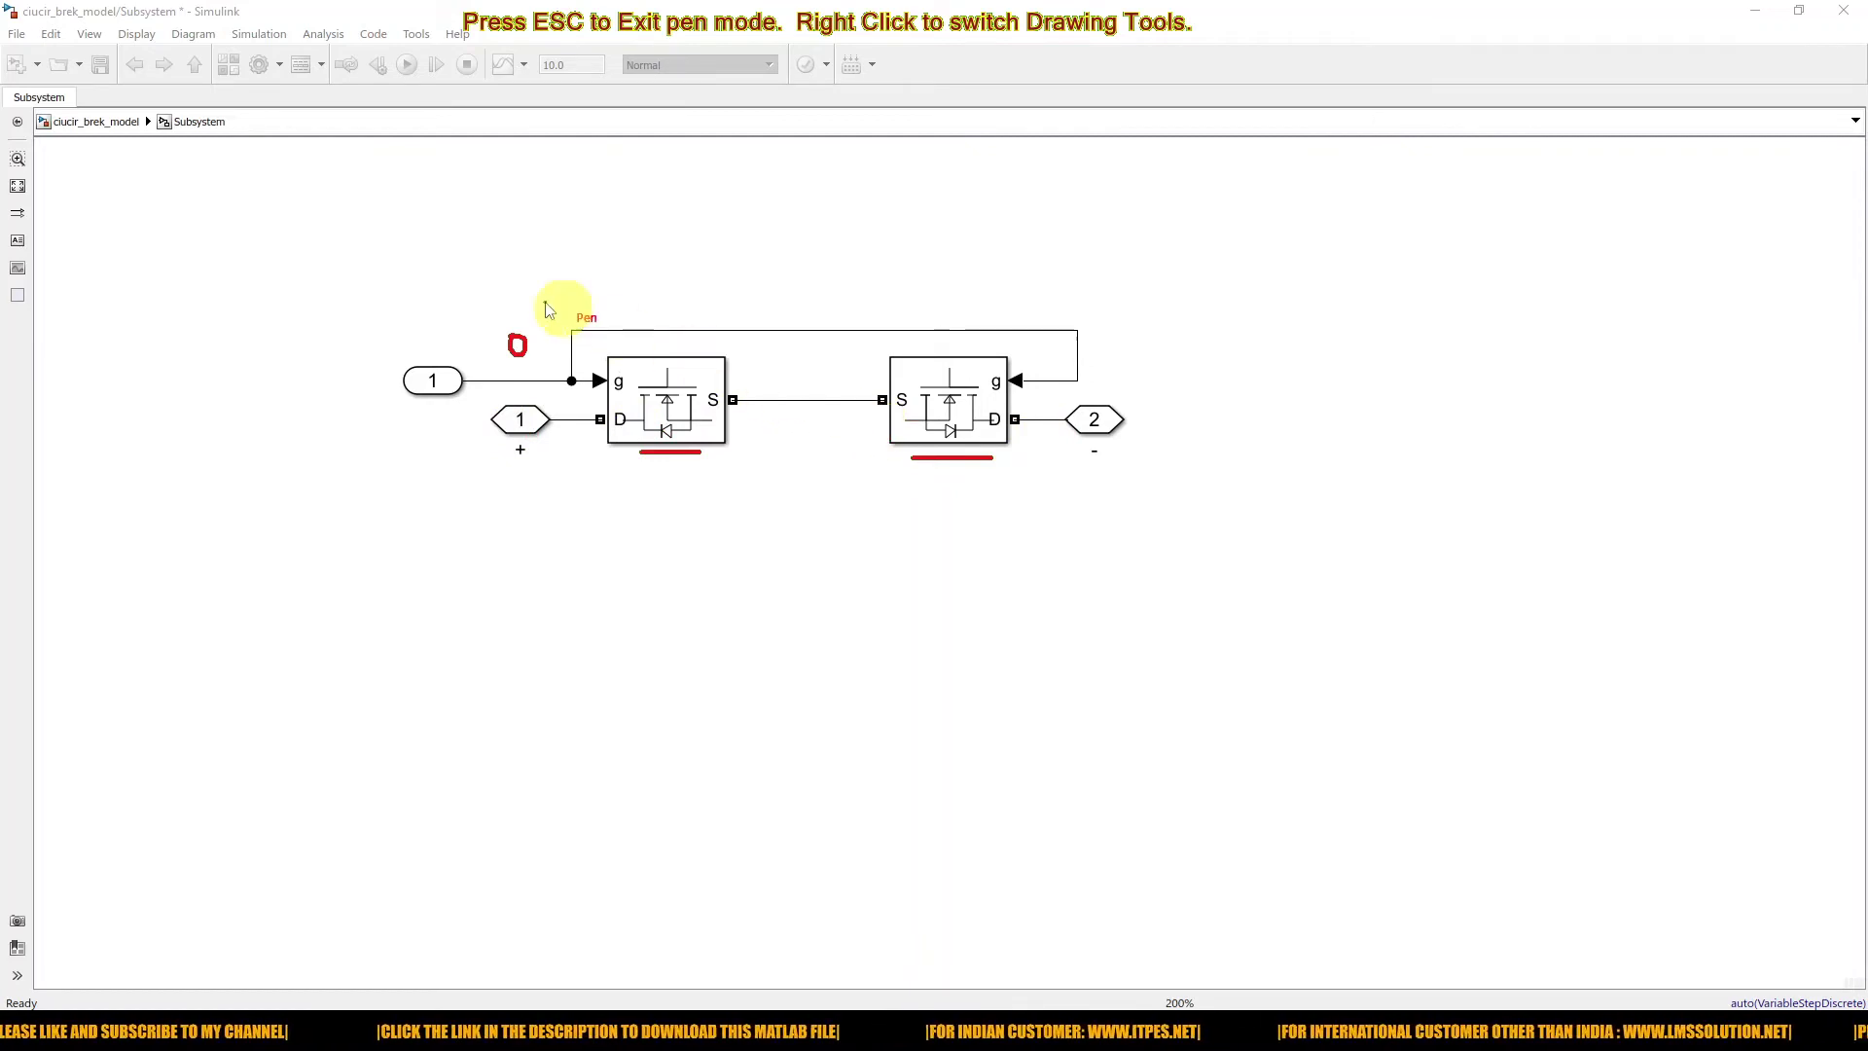
key(Escape)
- Set the Subsystem's + connection port 1 location to Right
click(108, 121)
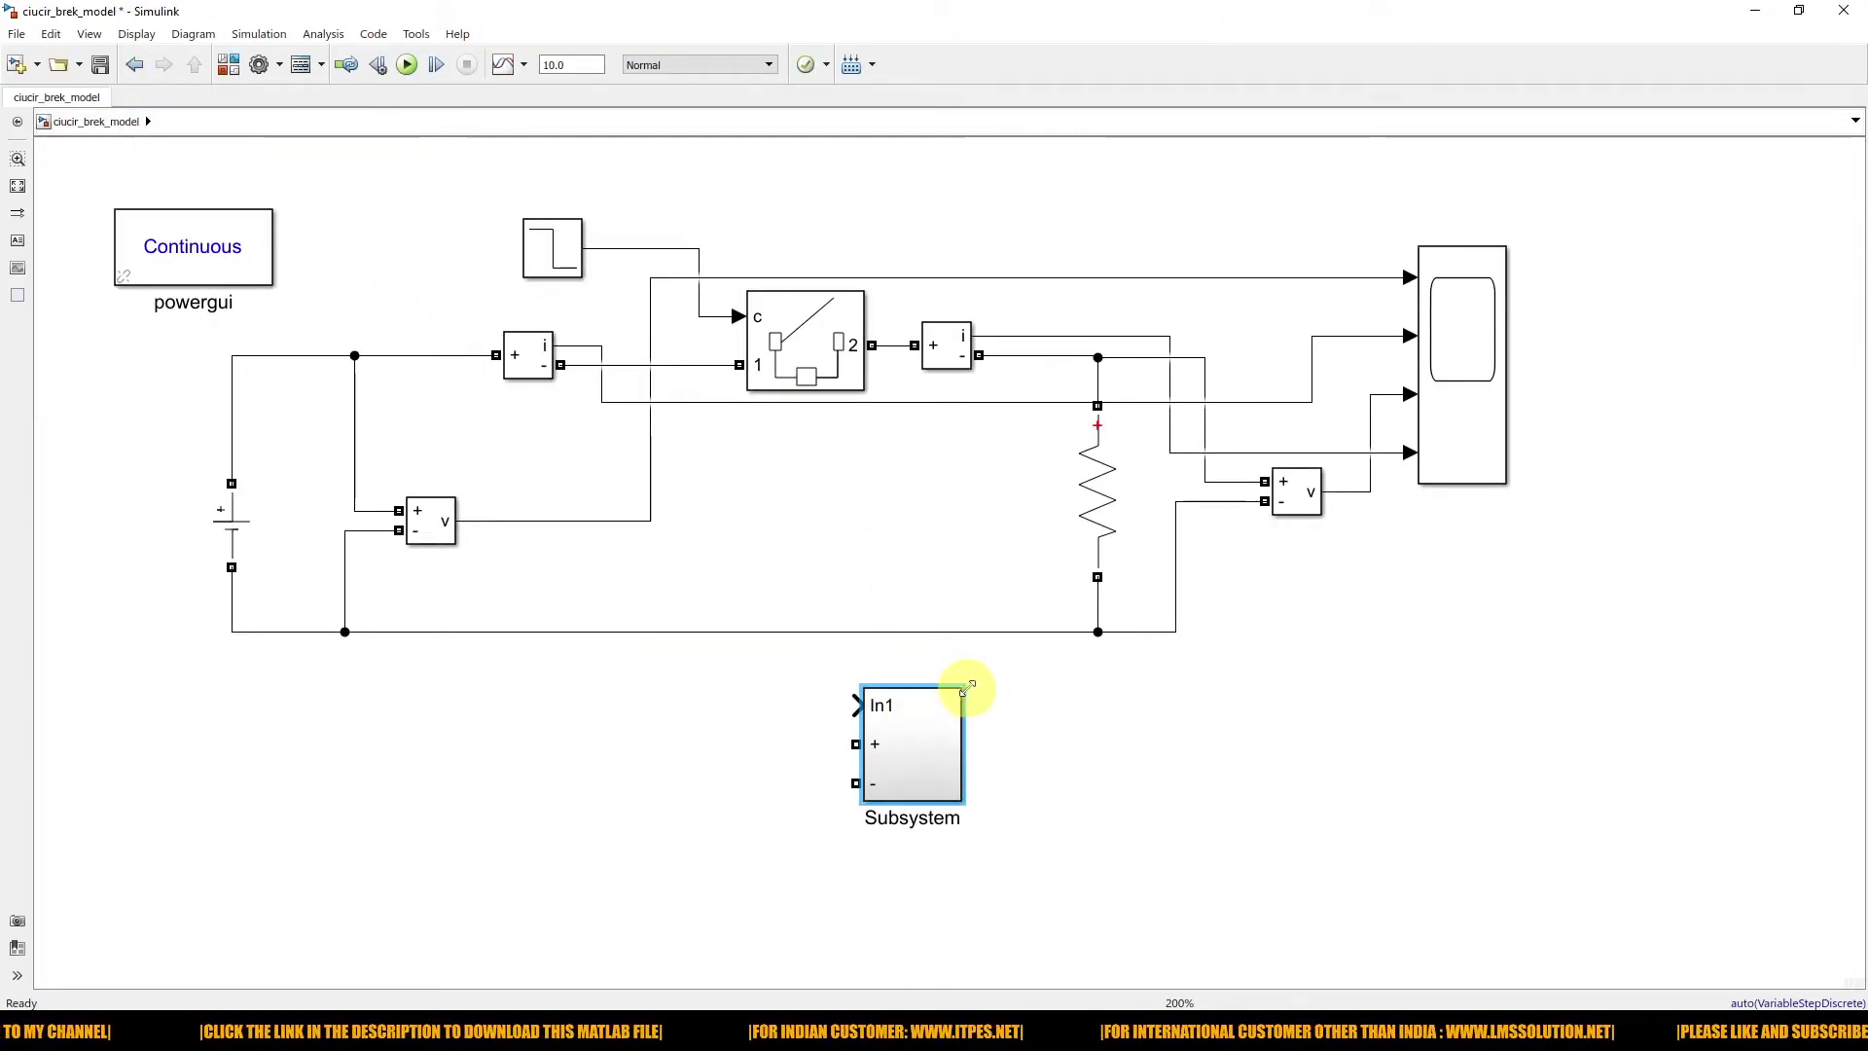
double_click(936, 715)
click(520, 428)
double_click(521, 433)
click(792, 480)
click(821, 513)
click(700, 549)
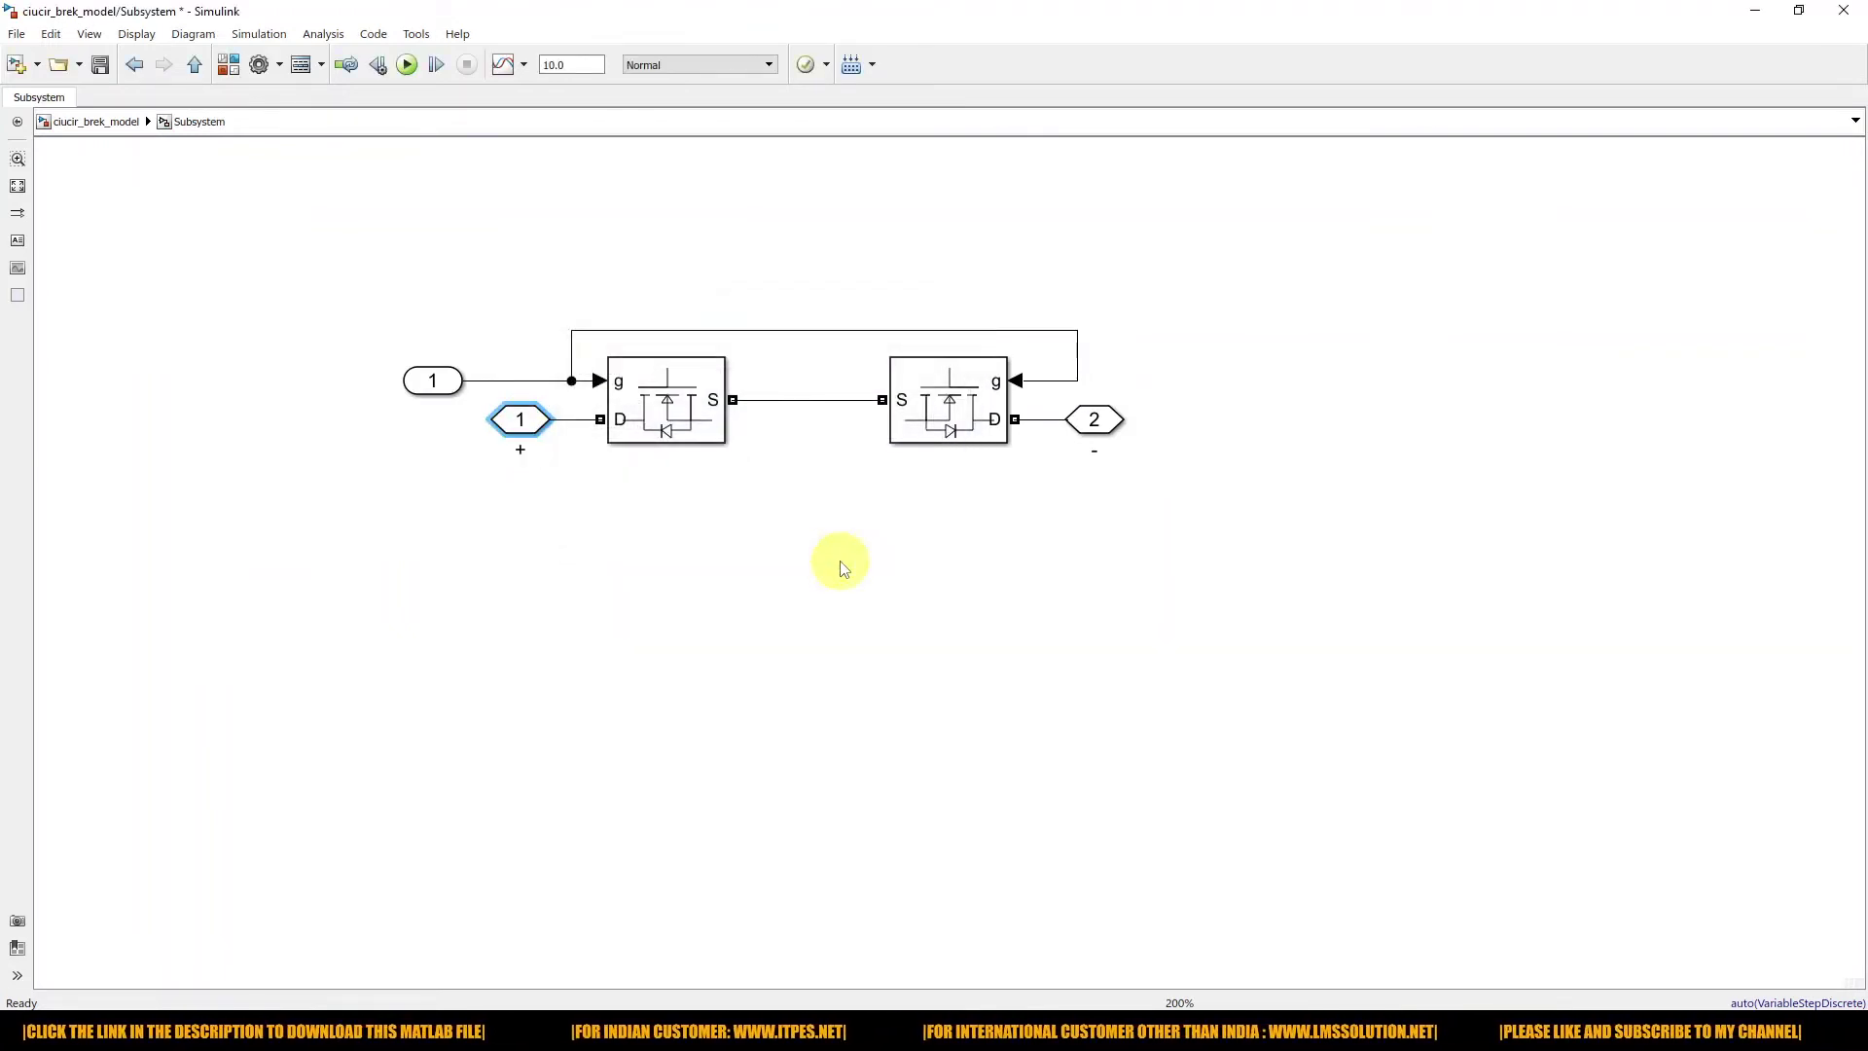
- Set the − connection port 2 location to Right
click(135, 64)
click(946, 713)
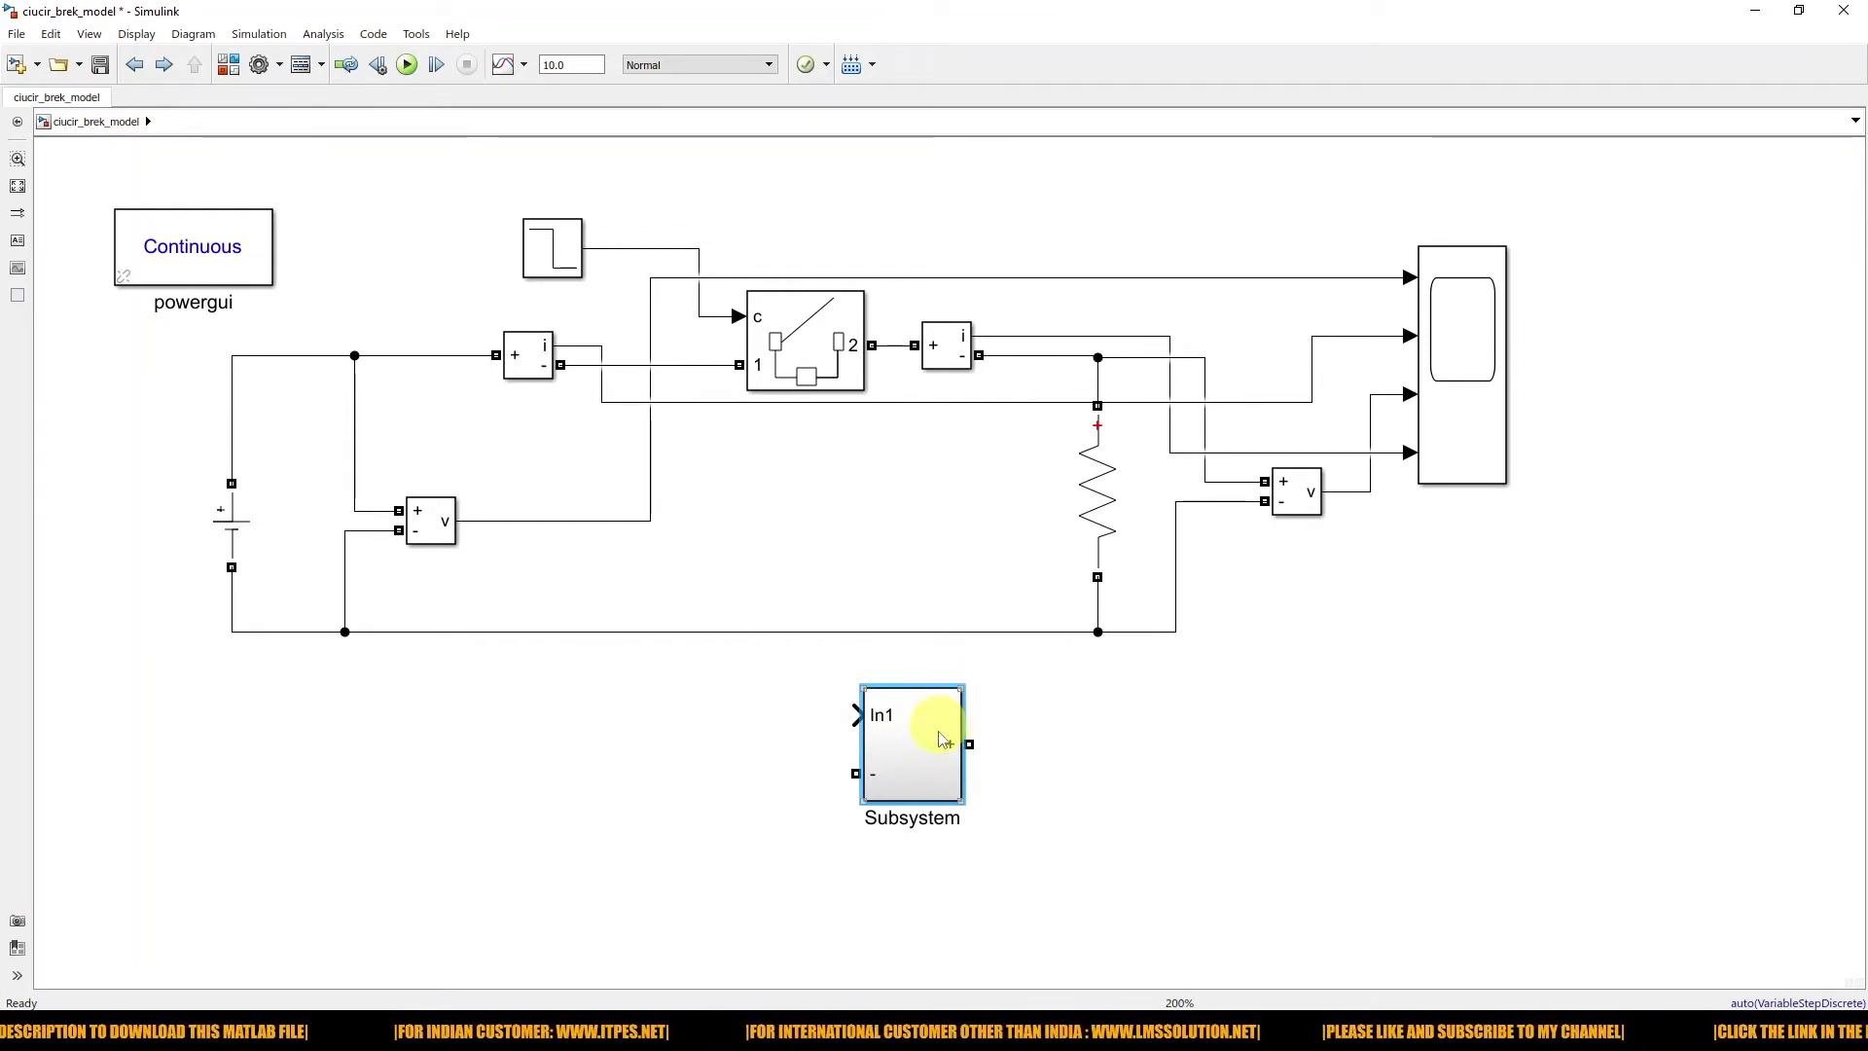
double_click(941, 739)
click(1107, 442)
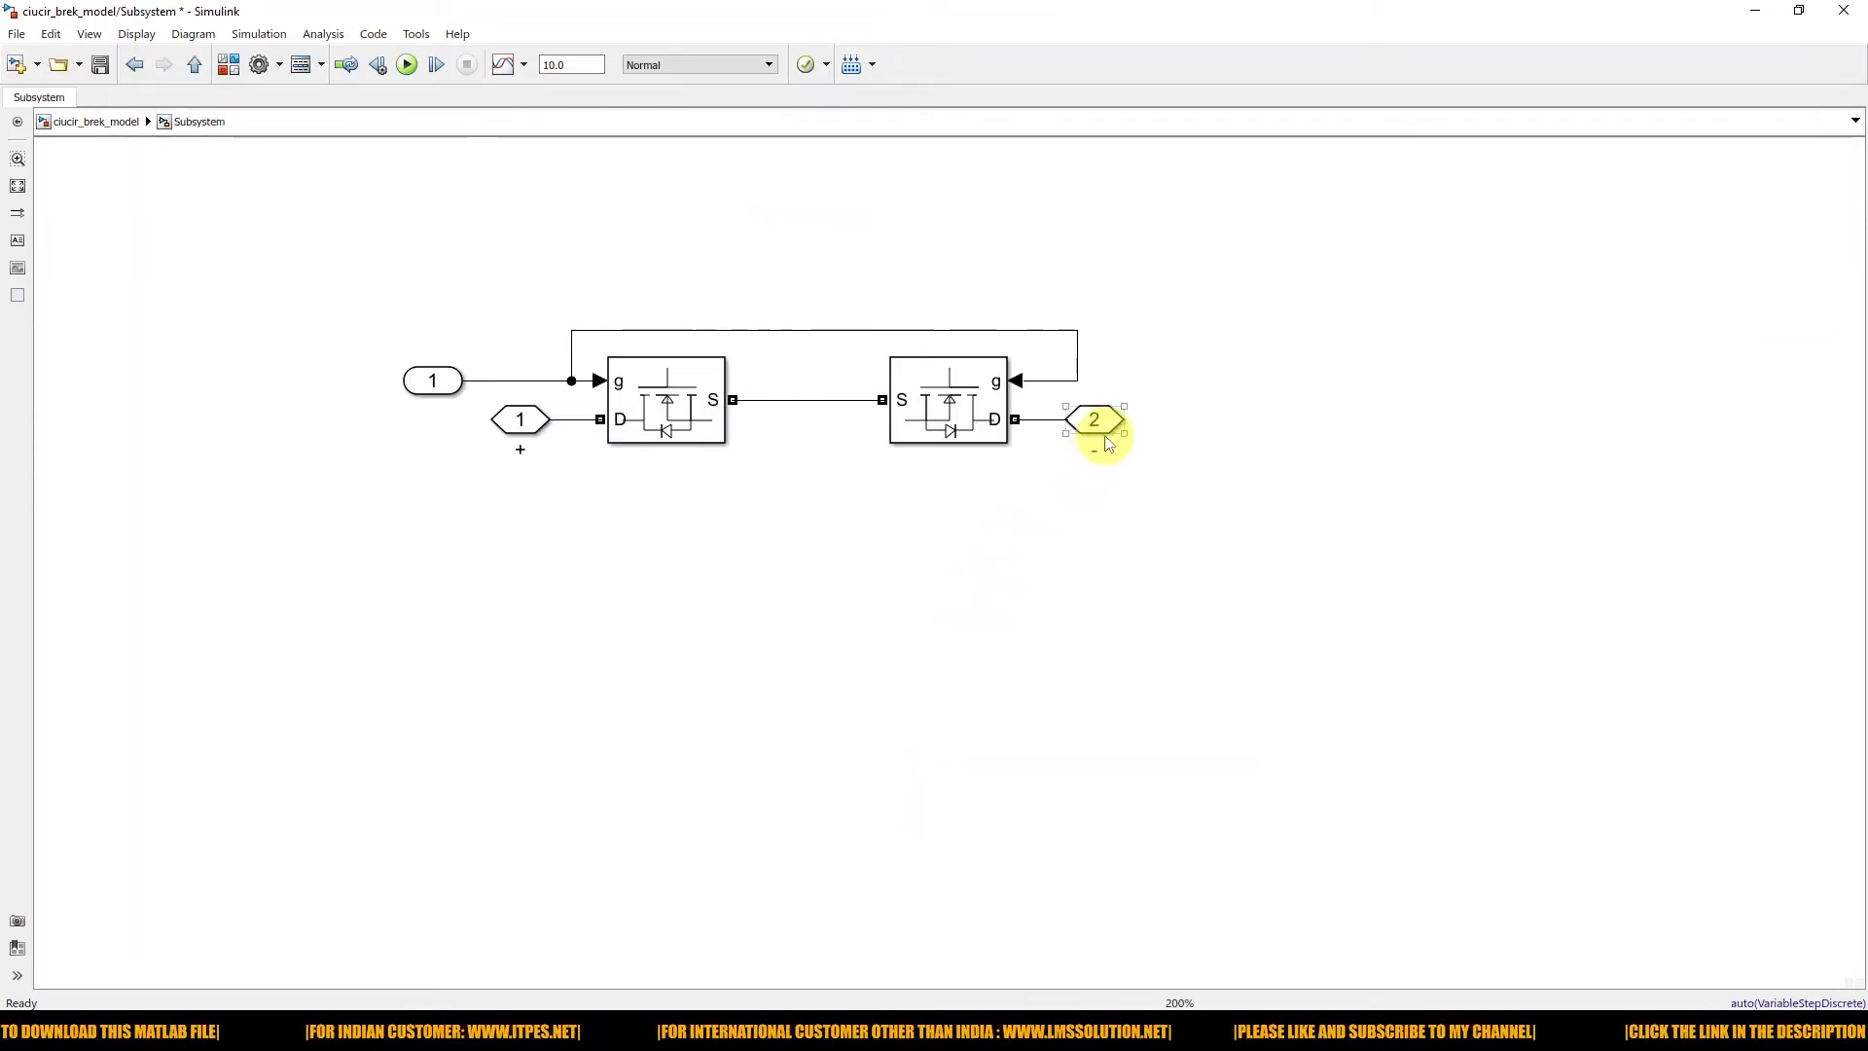
double_click(1107, 435)
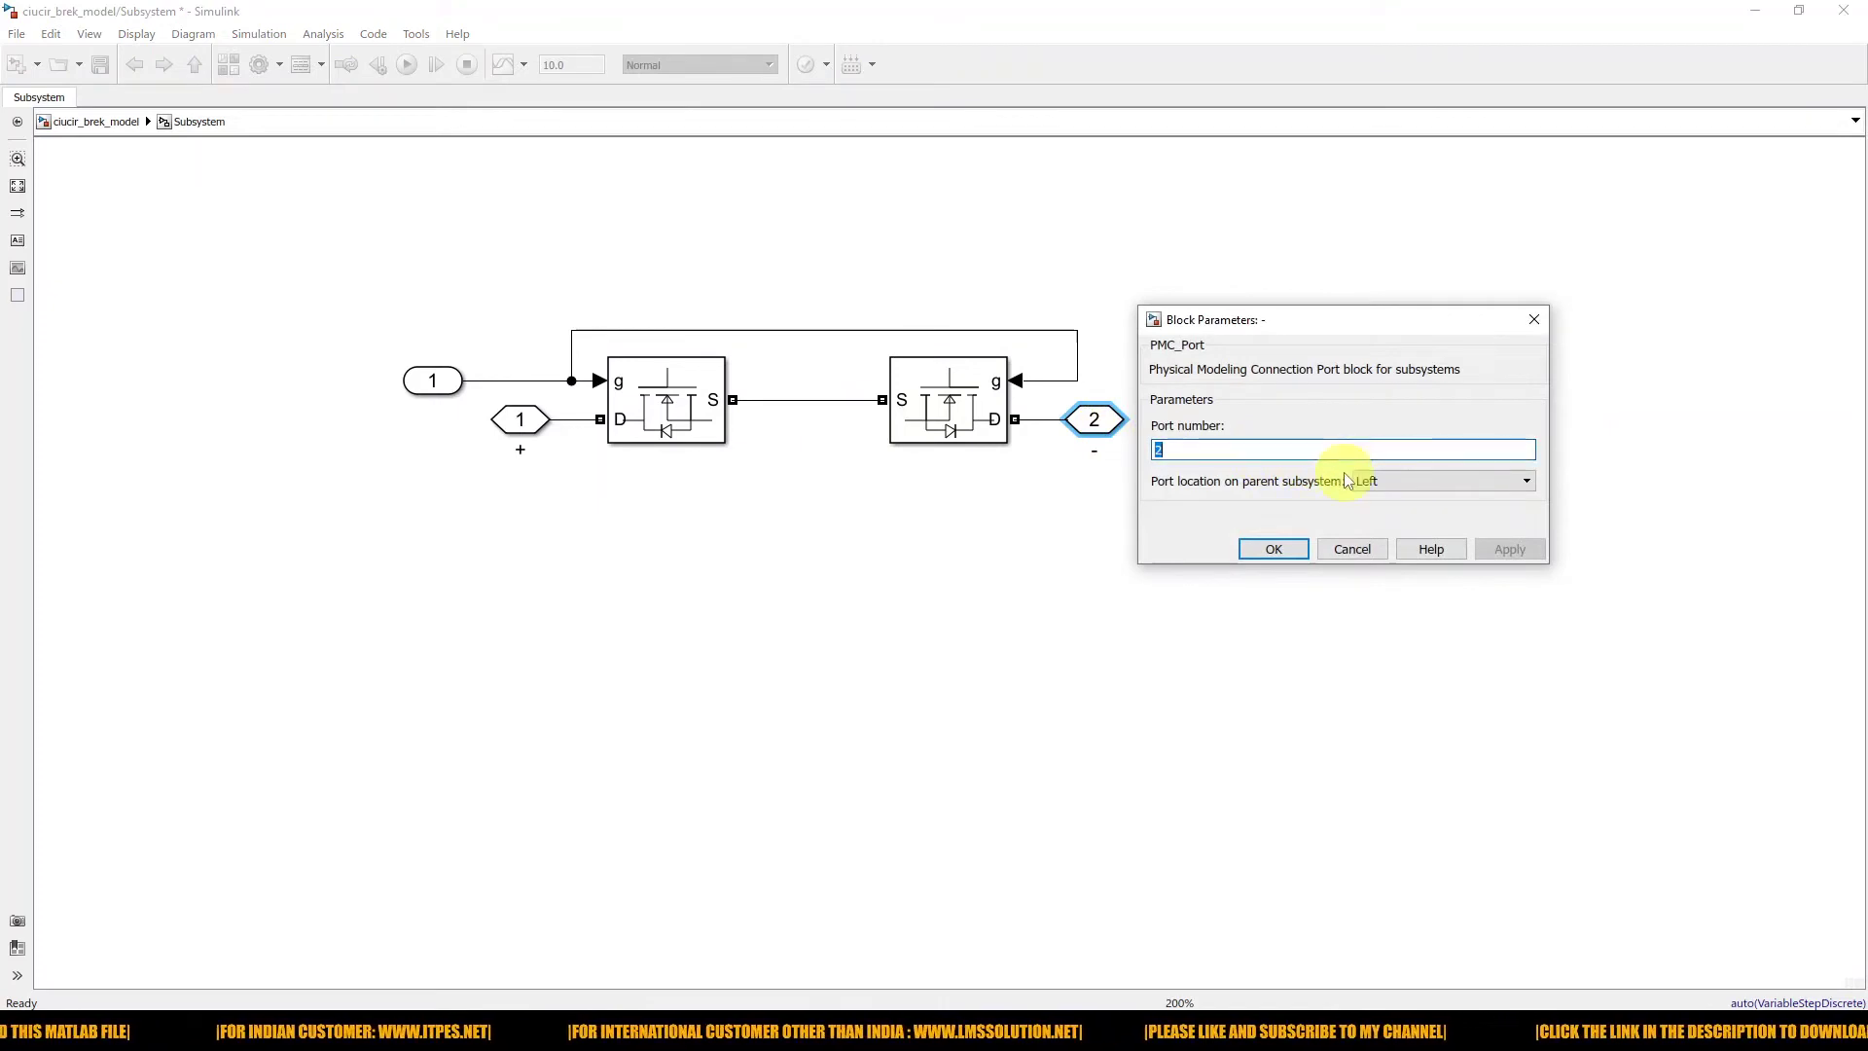
click(1452, 481)
click(1401, 501)
click(1382, 482)
click(1373, 516)
click(1274, 549)
- Move the + connection port 1 back to the Left
double_click(519, 419)
click(792, 481)
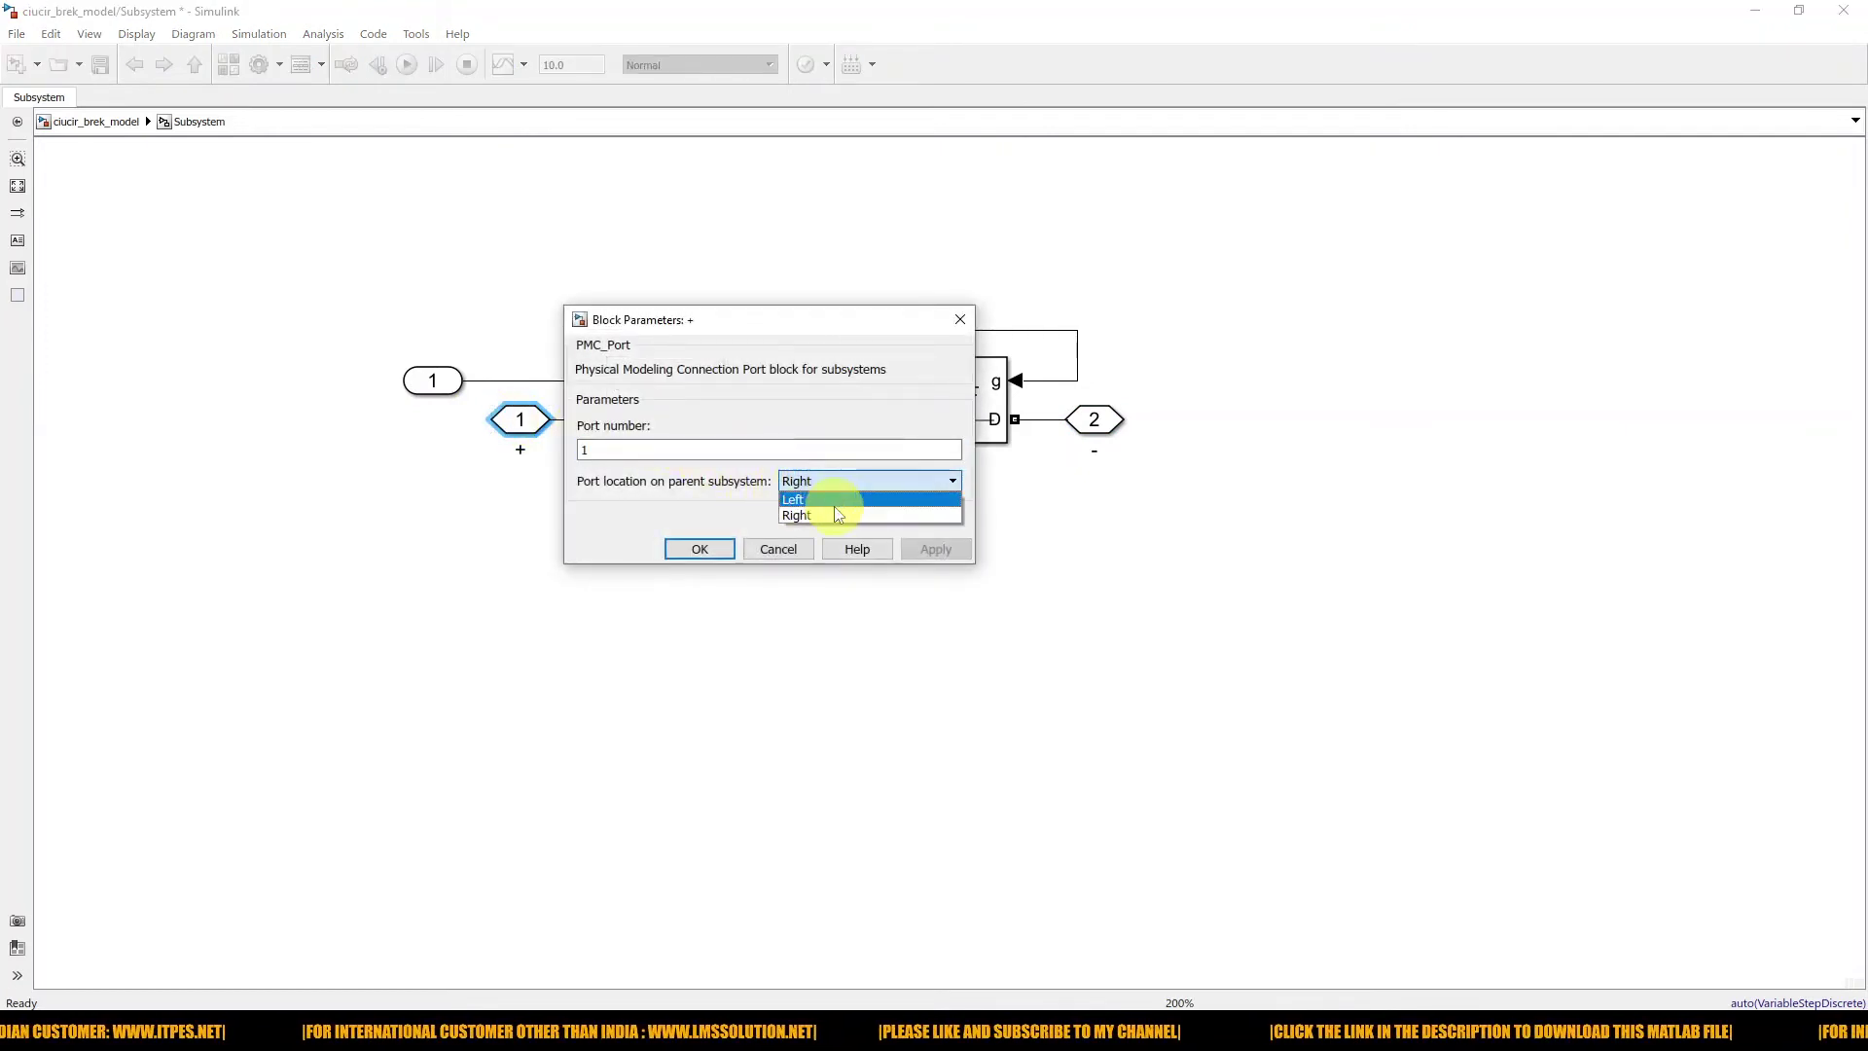
click(821, 508)
click(745, 548)
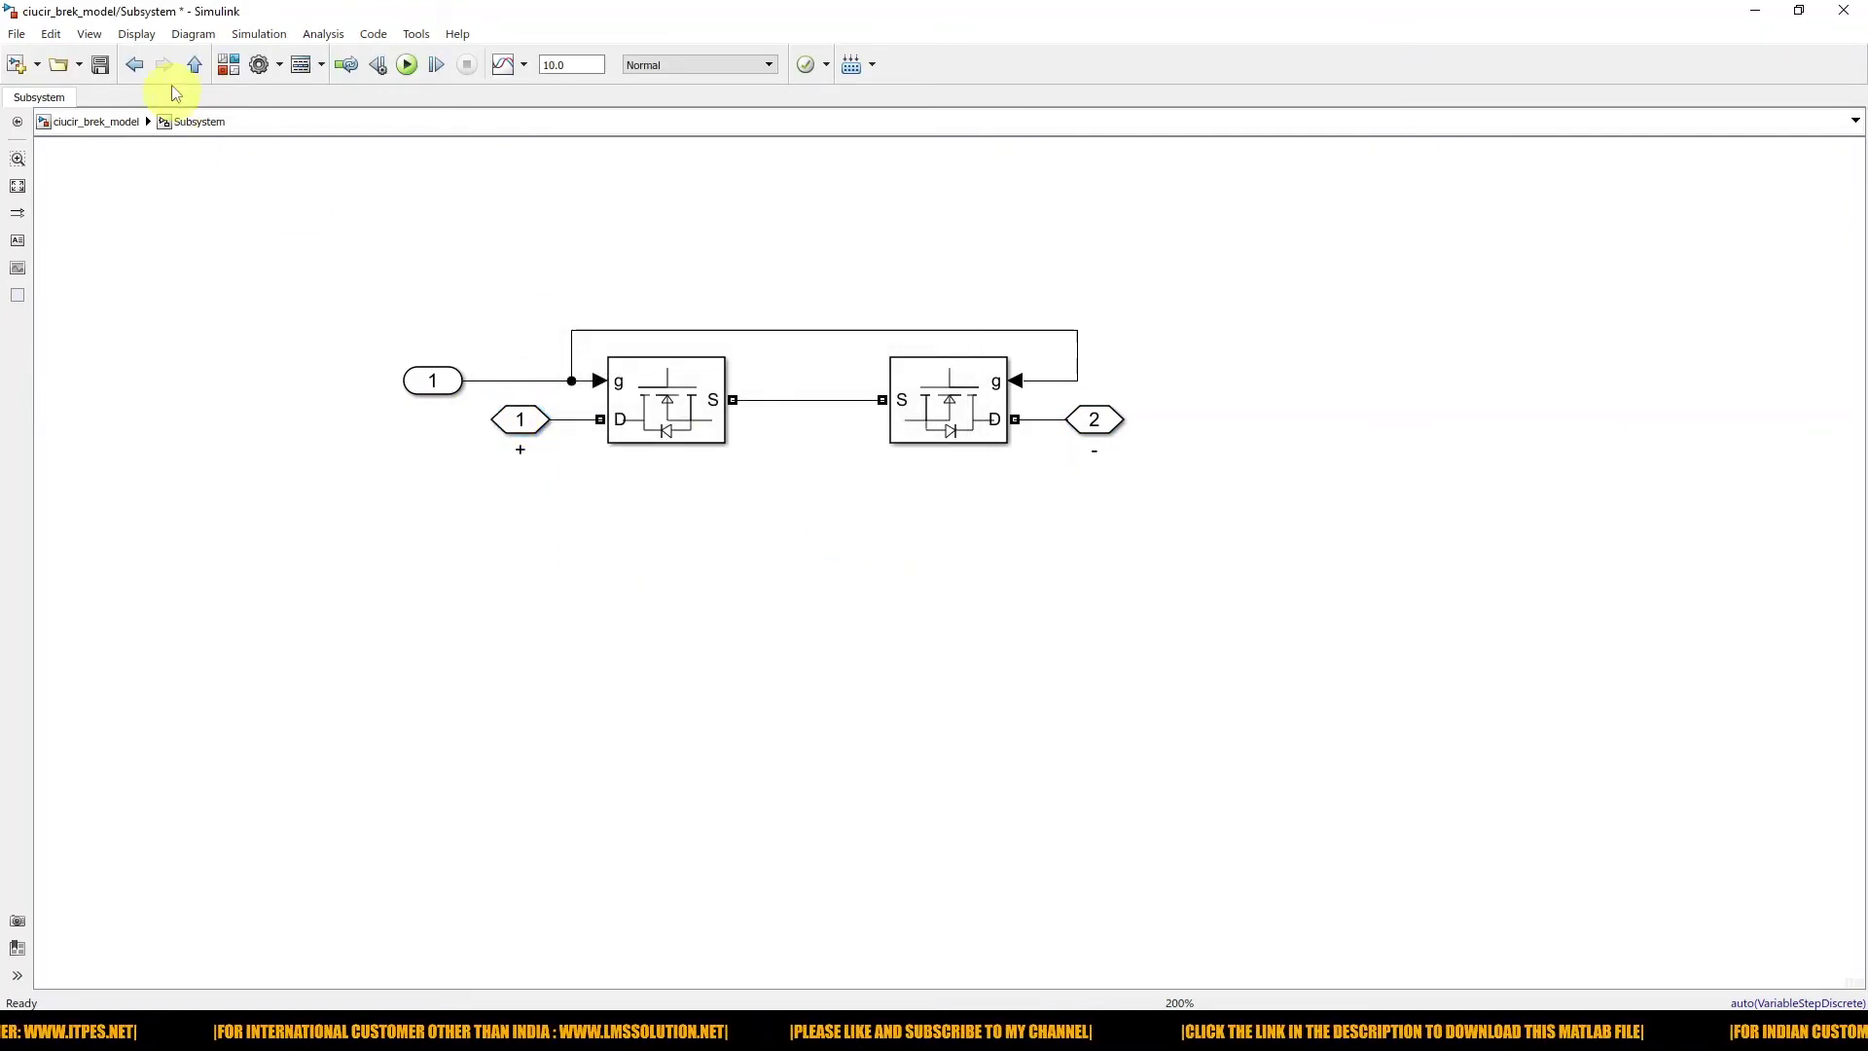
- In the top model, reshape the Subsystem block and delete the Breaker switch
click(135, 64)
drag(963, 687, 815, 365)
click(822, 362)
key(Delete)
click(854, 538)
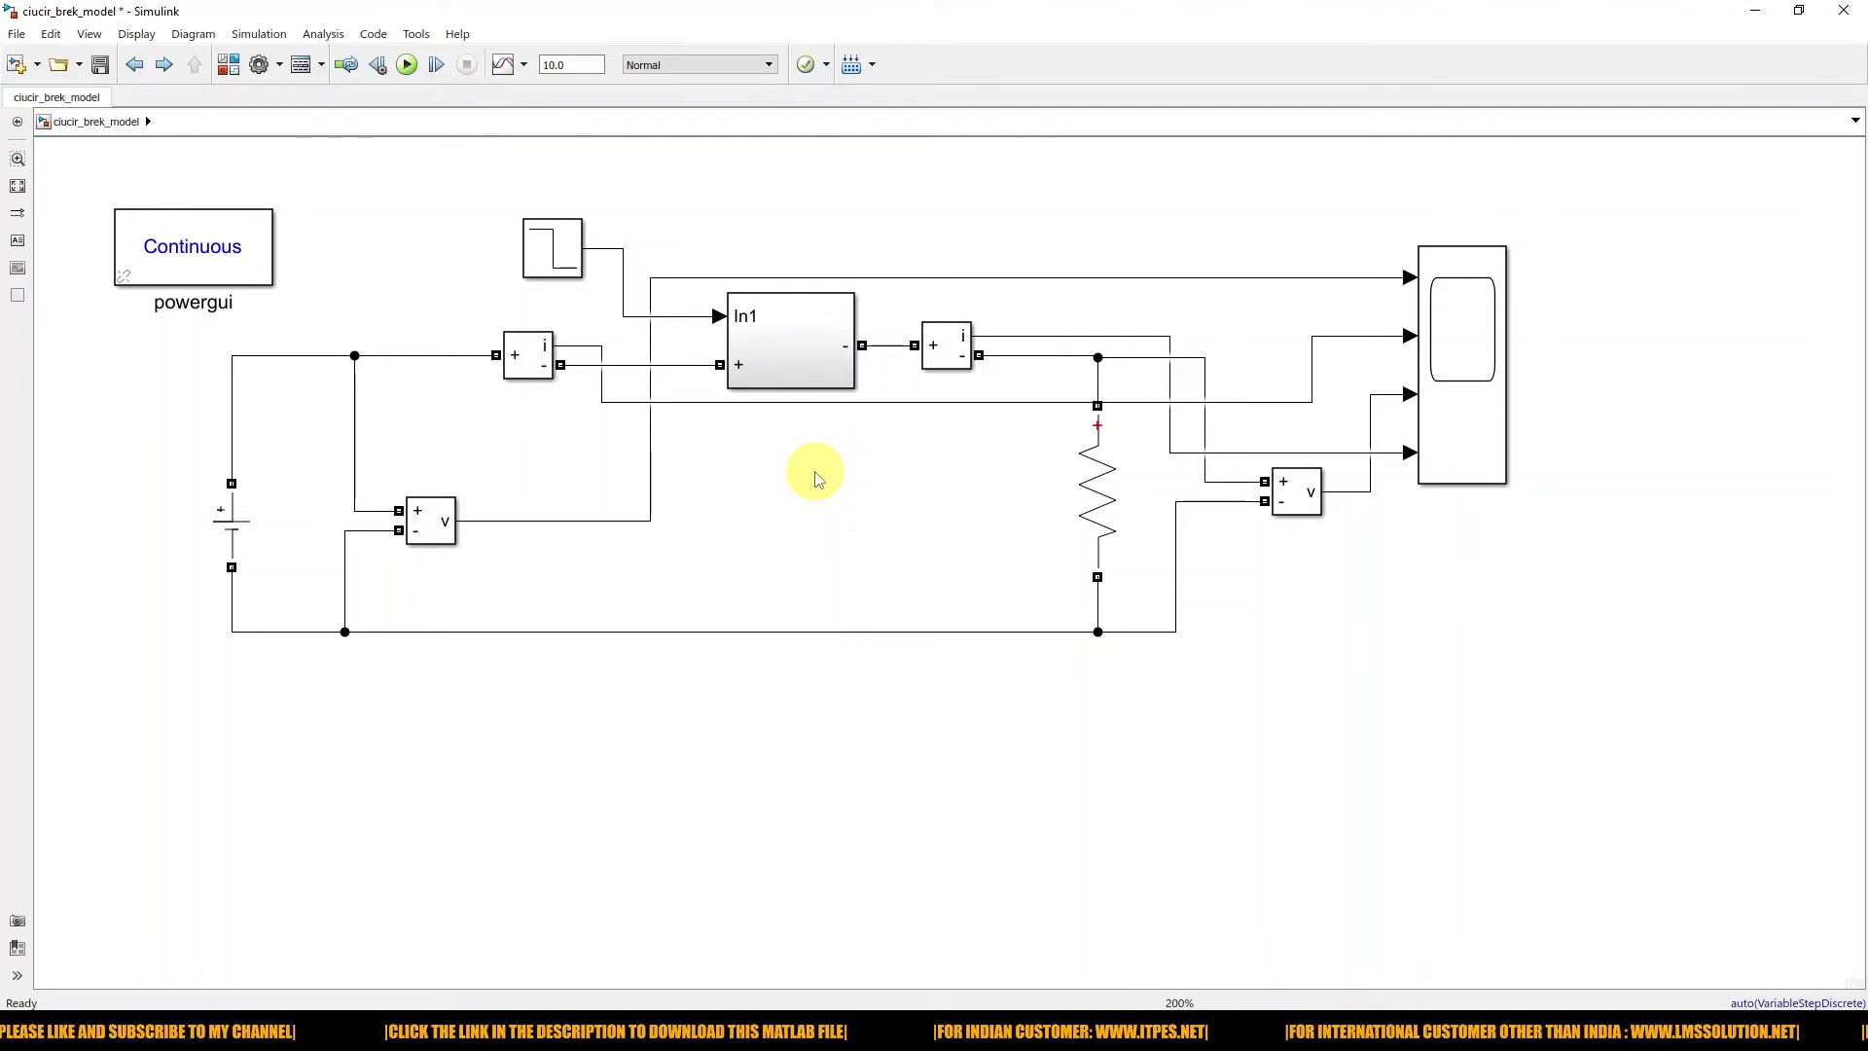
- Open the Scope and run the MOSFET-switched simulation
click(1454, 348)
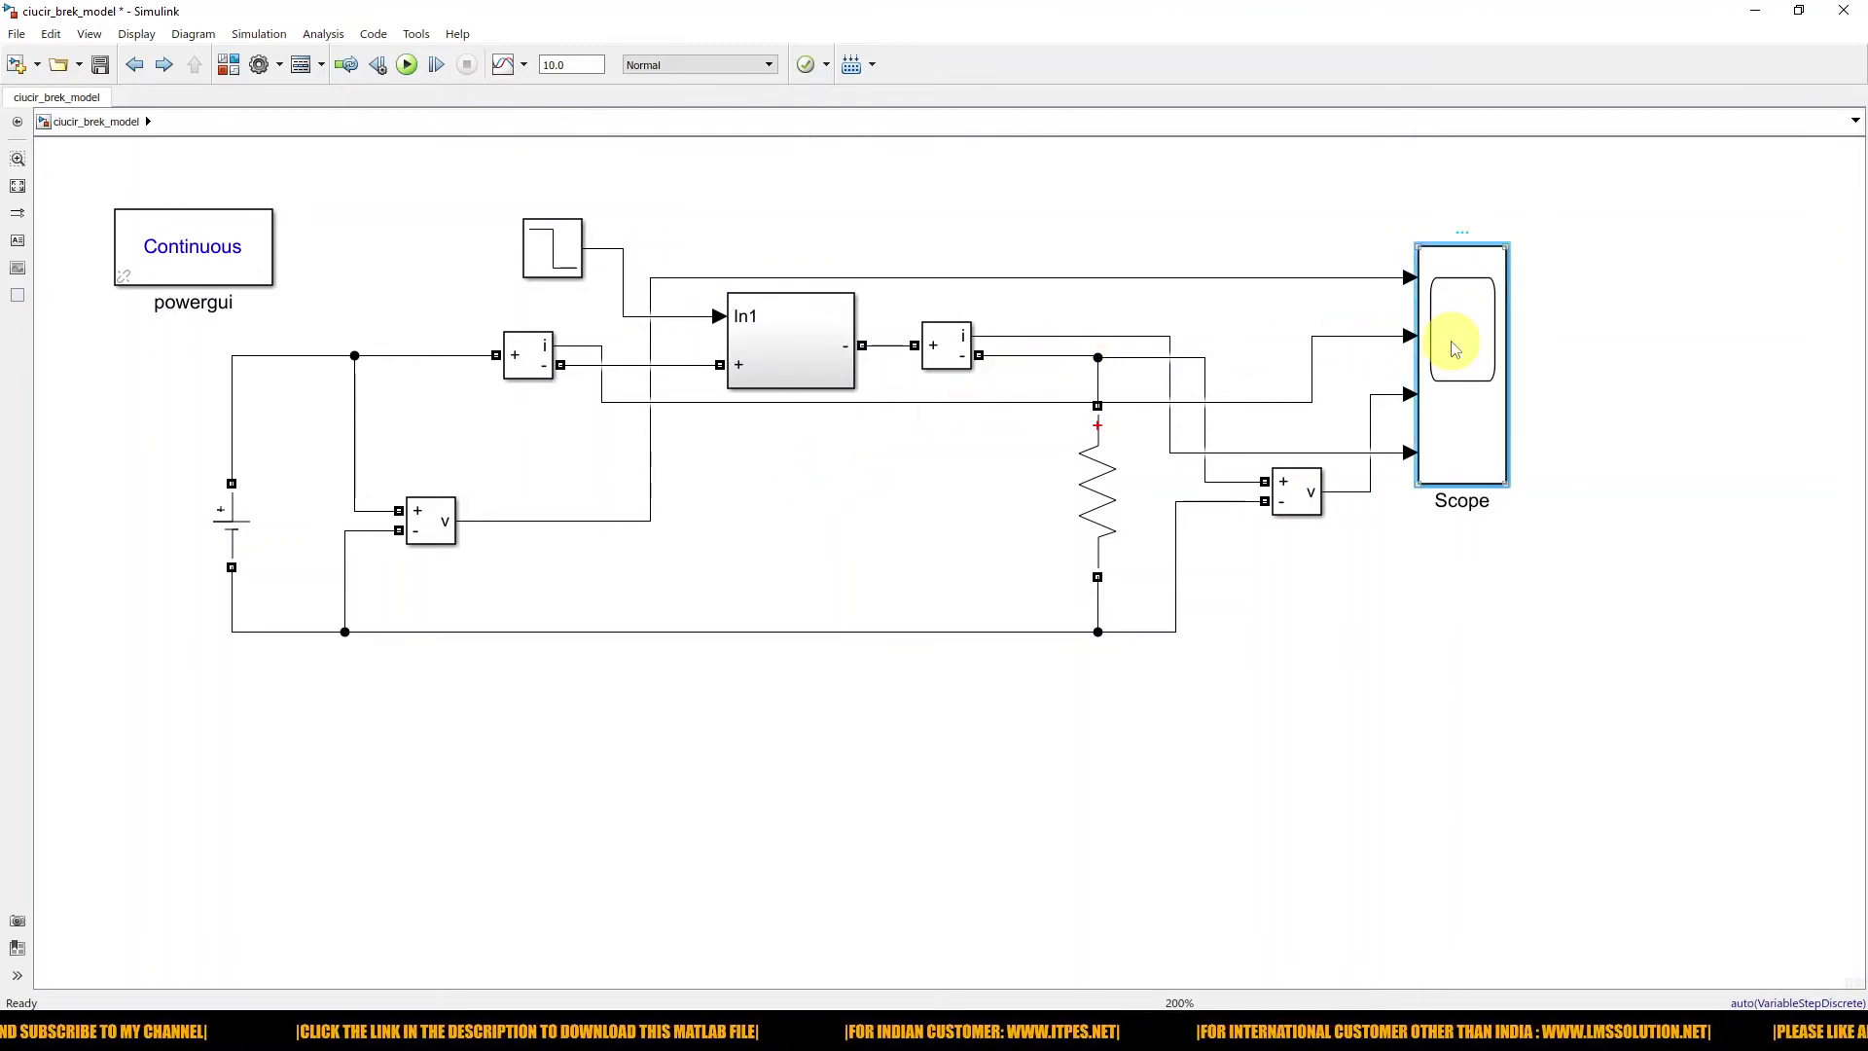
double_click(1454, 348)
click(1117, 192)
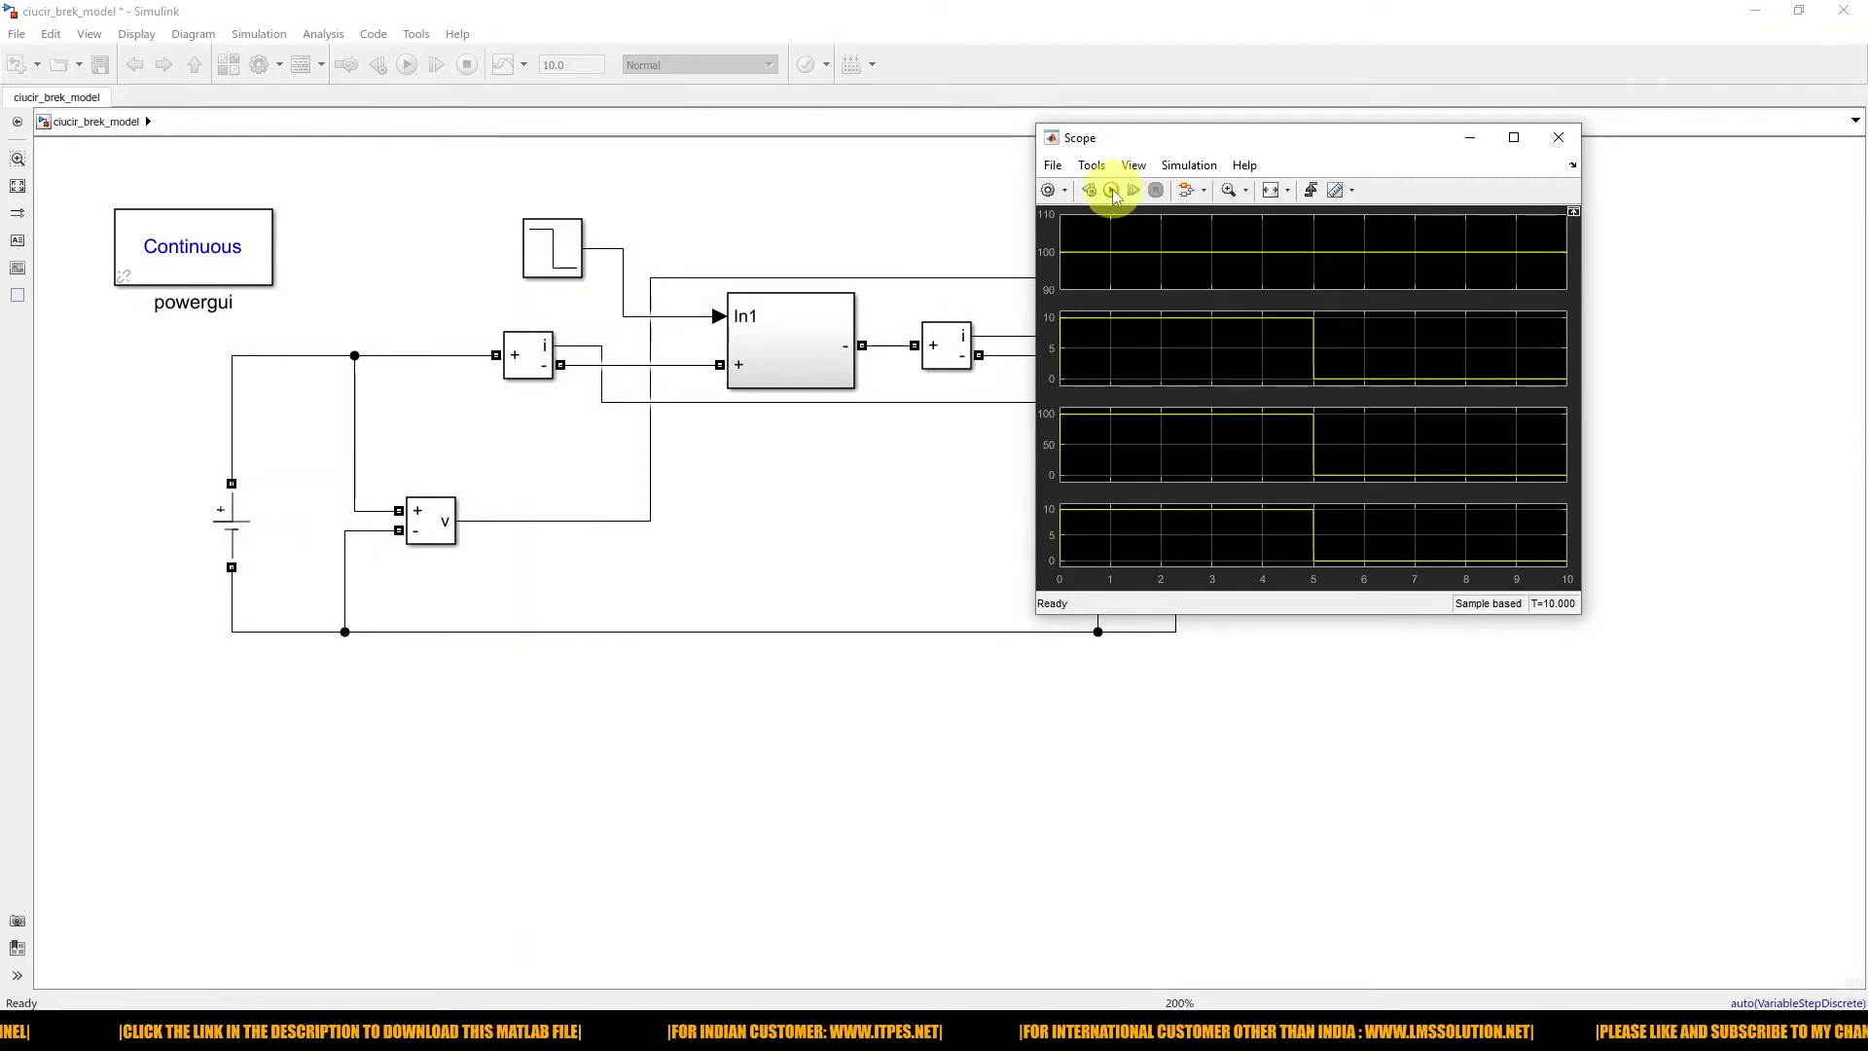
- Mark with the pen where three traces drop to zero at t=5
key(F9)
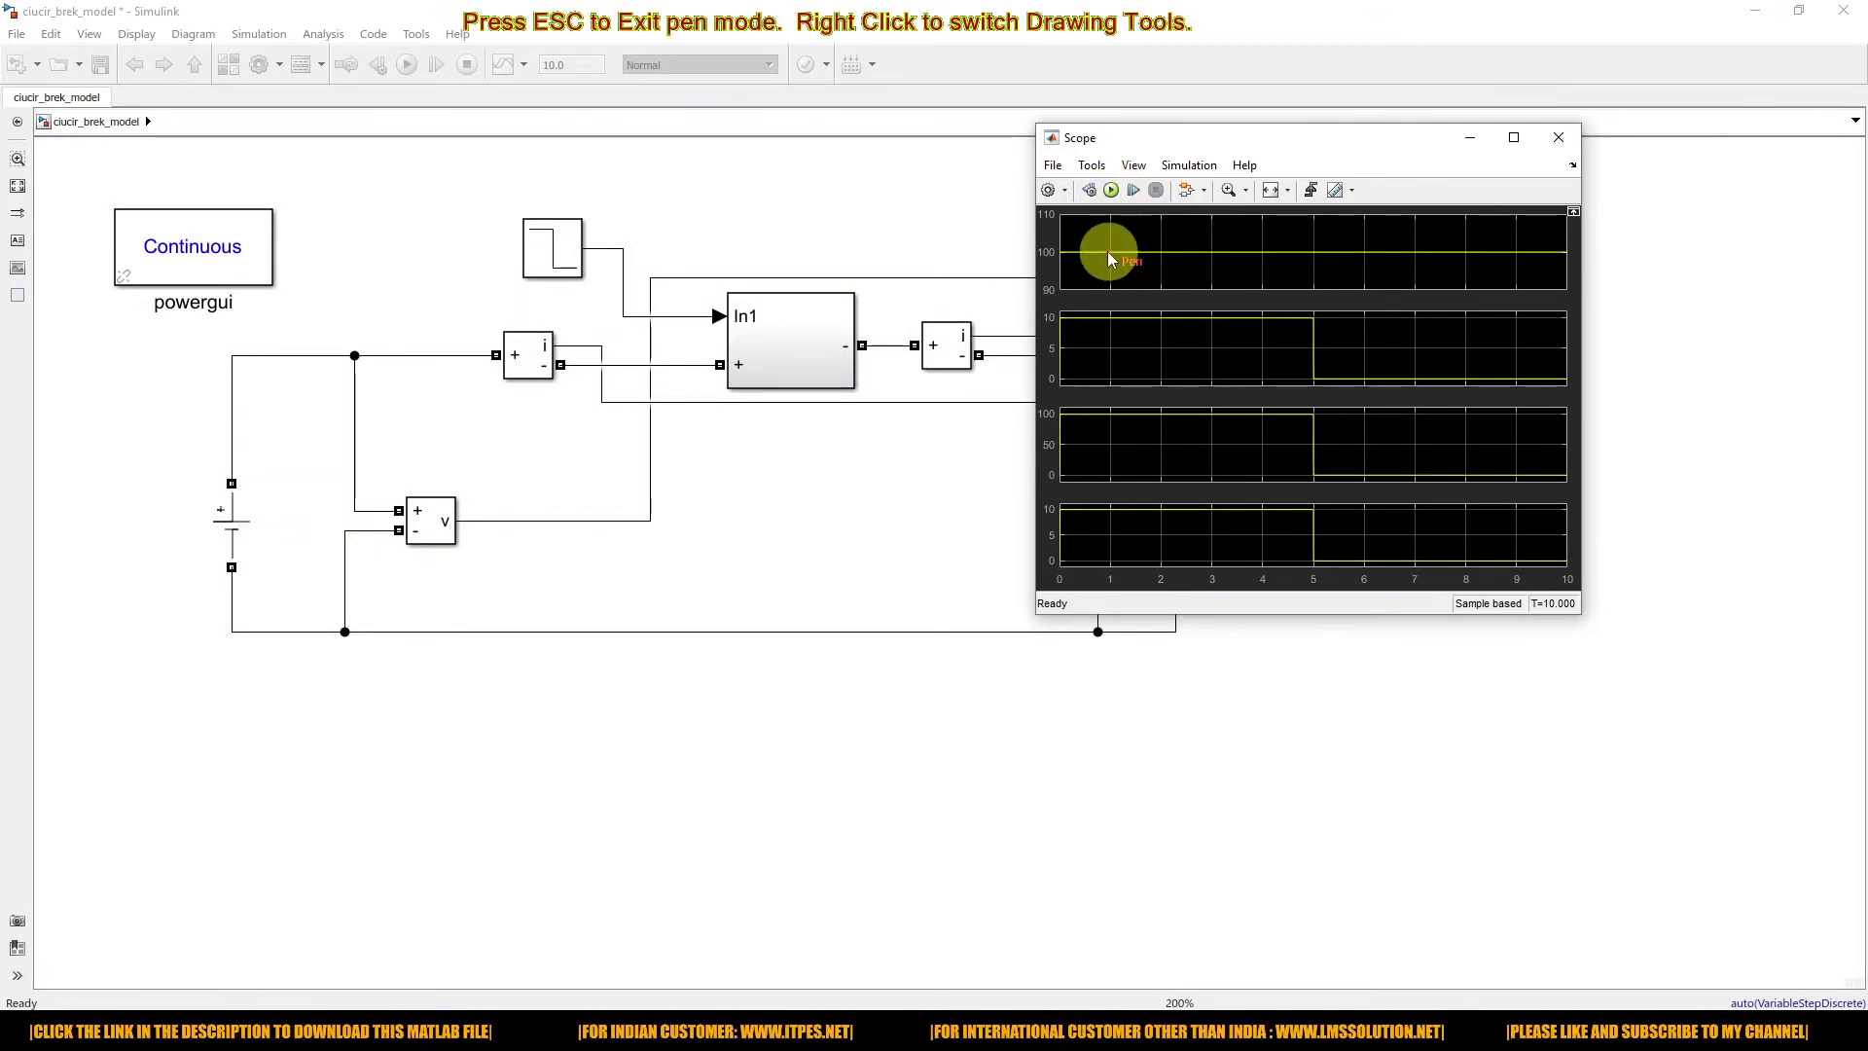
drag(1171, 242, 1247, 226)
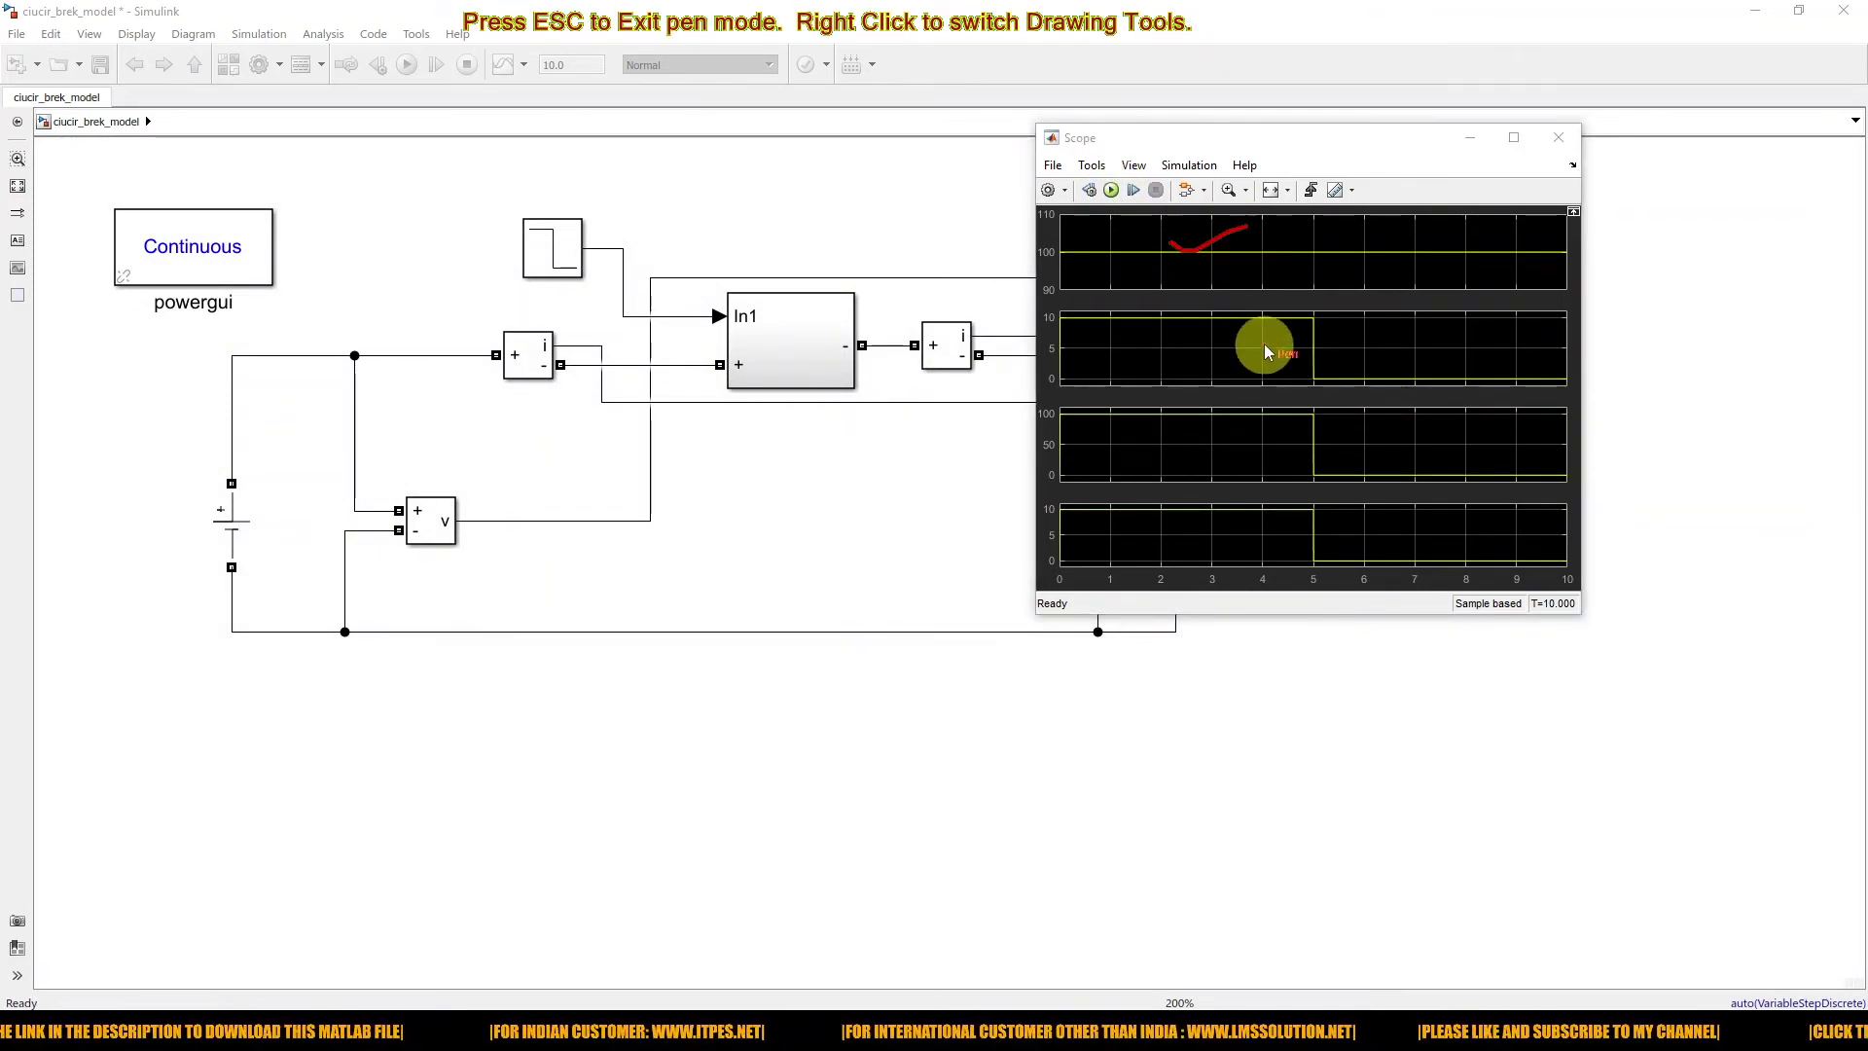
drag(1307, 323, 1347, 316)
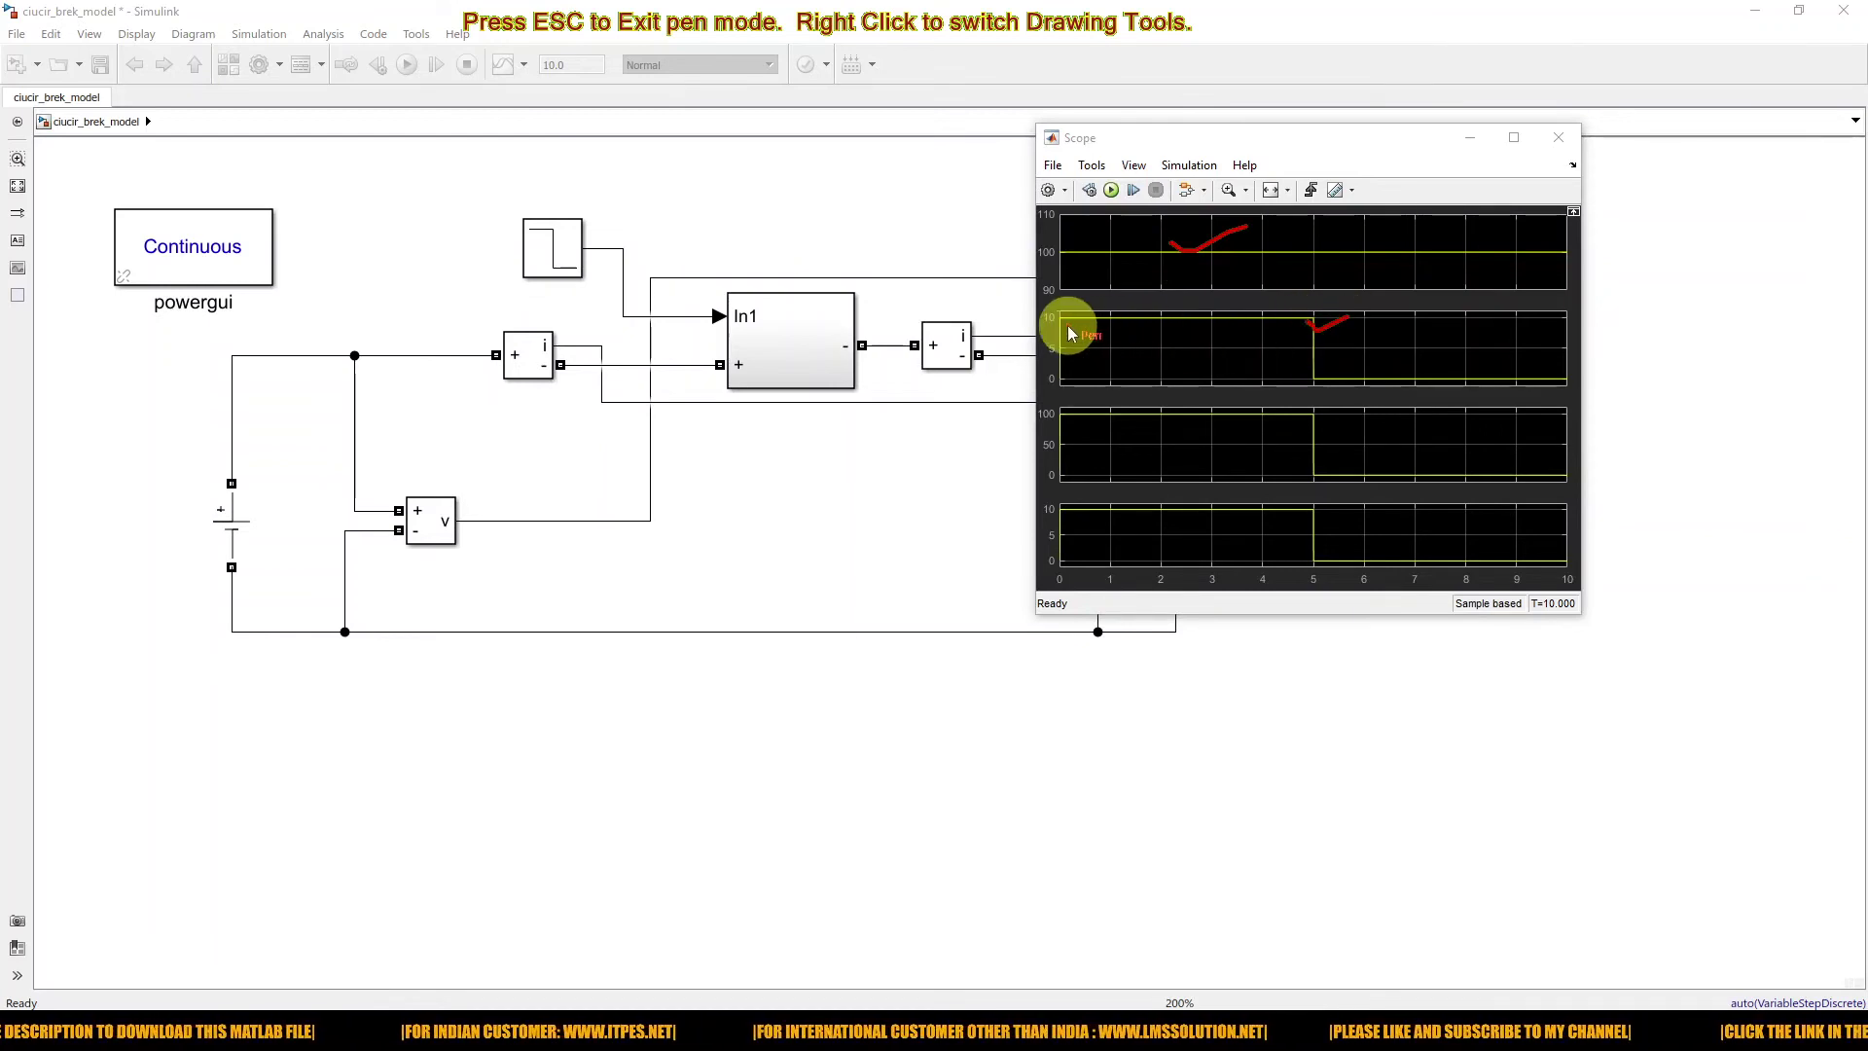
drag(1064, 319, 1232, 318)
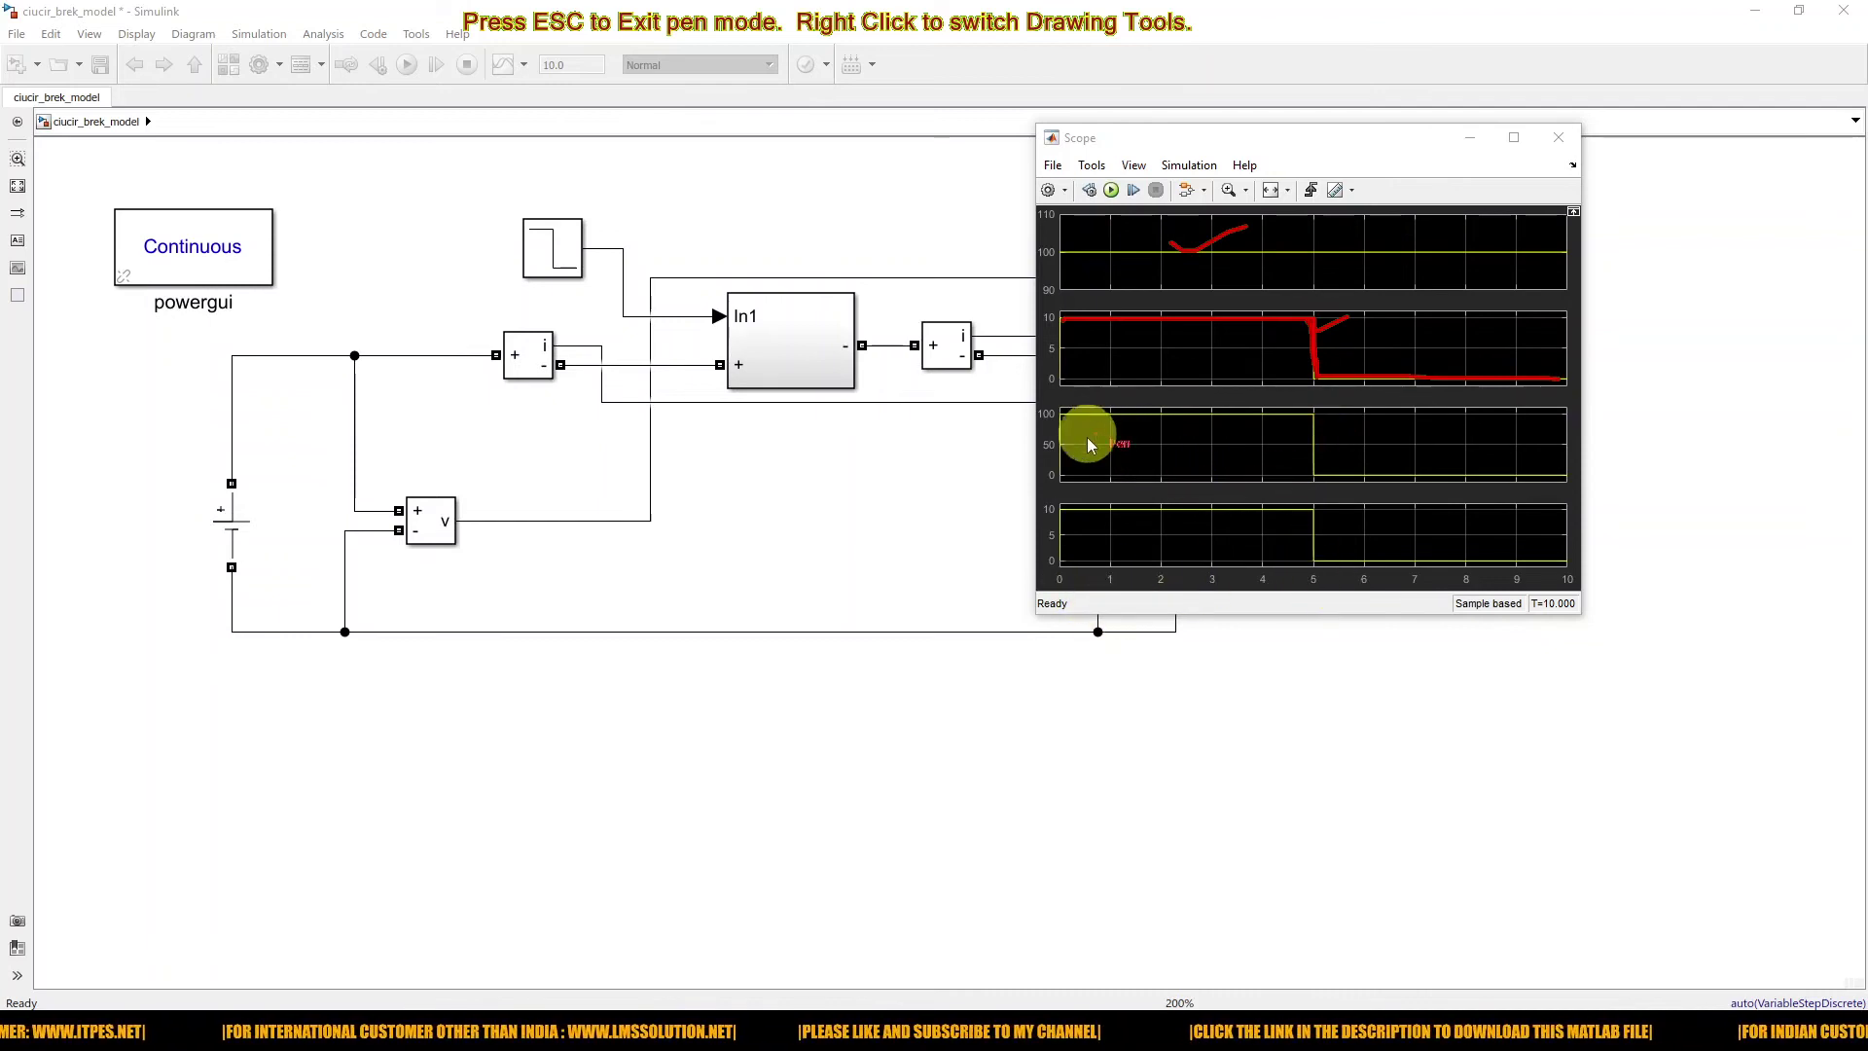
drag(1100, 260, 1111, 409)
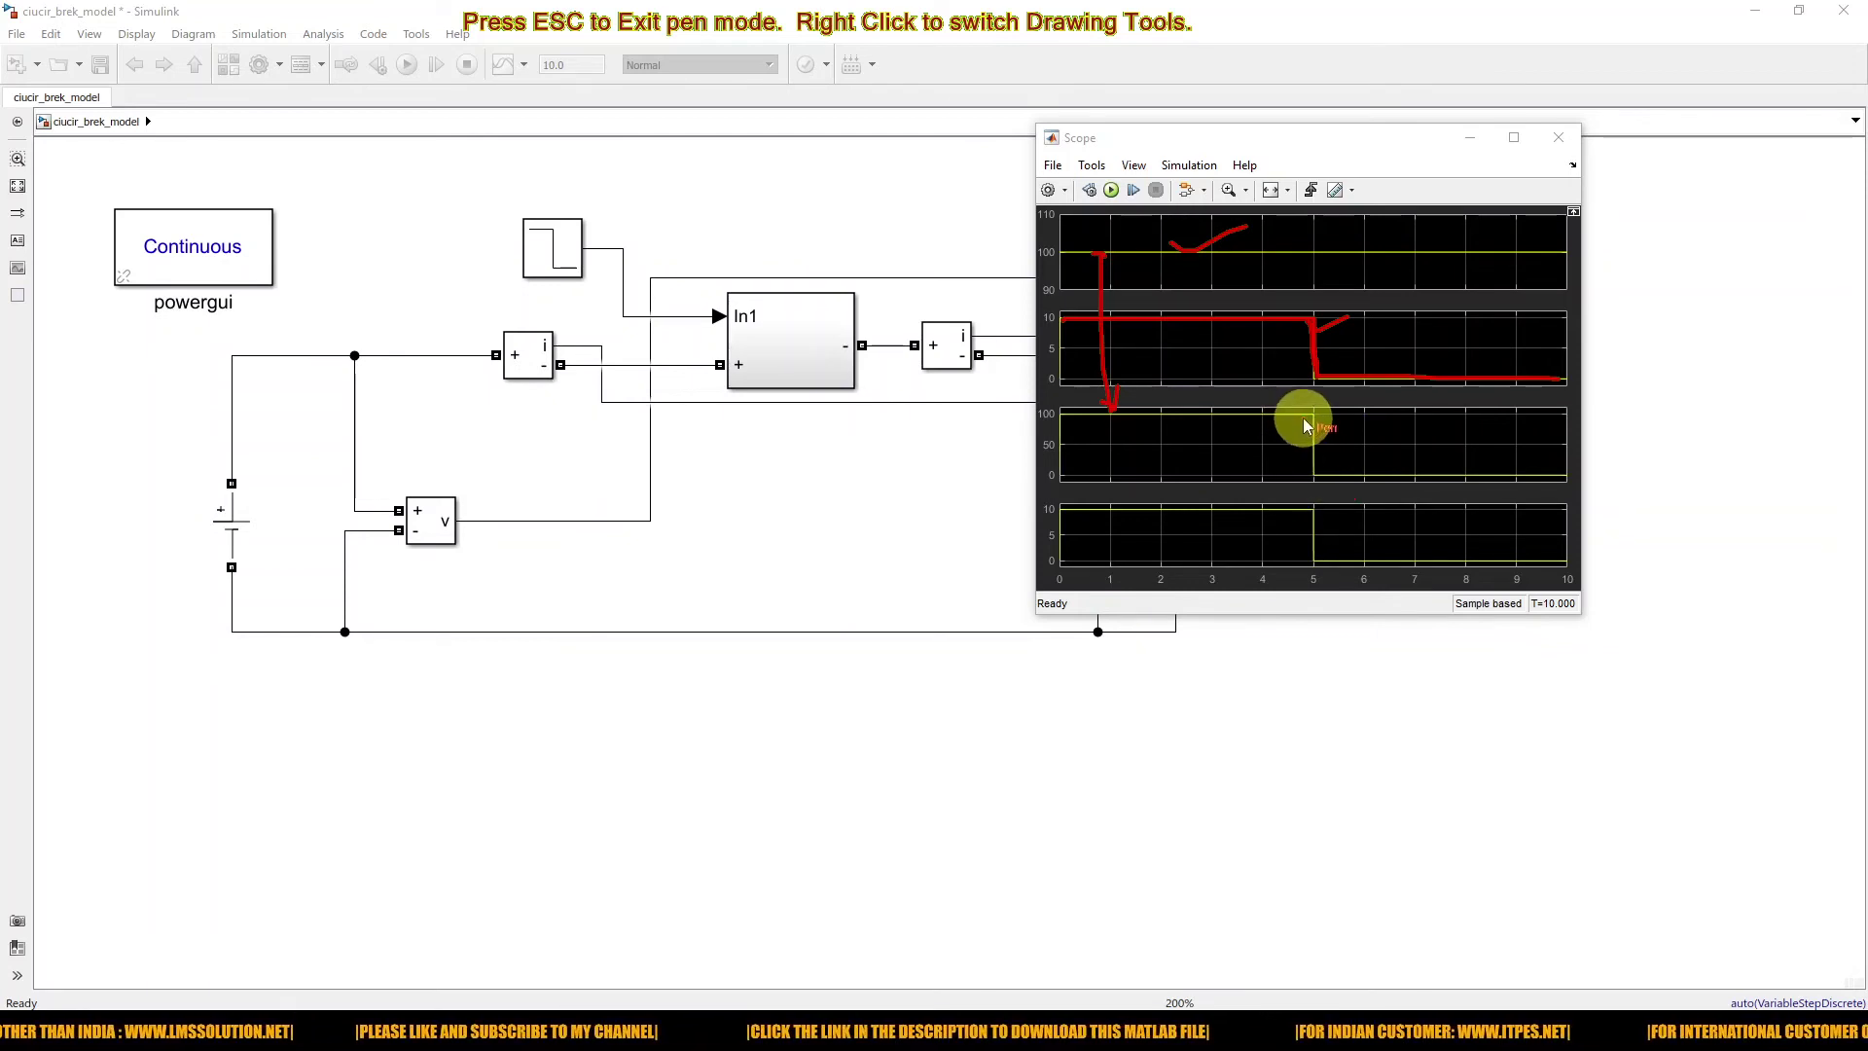
mouse_move(1313, 428)
mouse_down()
mouse_move(1318, 478)
mouse_move(1557, 476)
mouse_up()
drag(1308, 507, 1316, 563)
drag(1478, 562, 1557, 559)
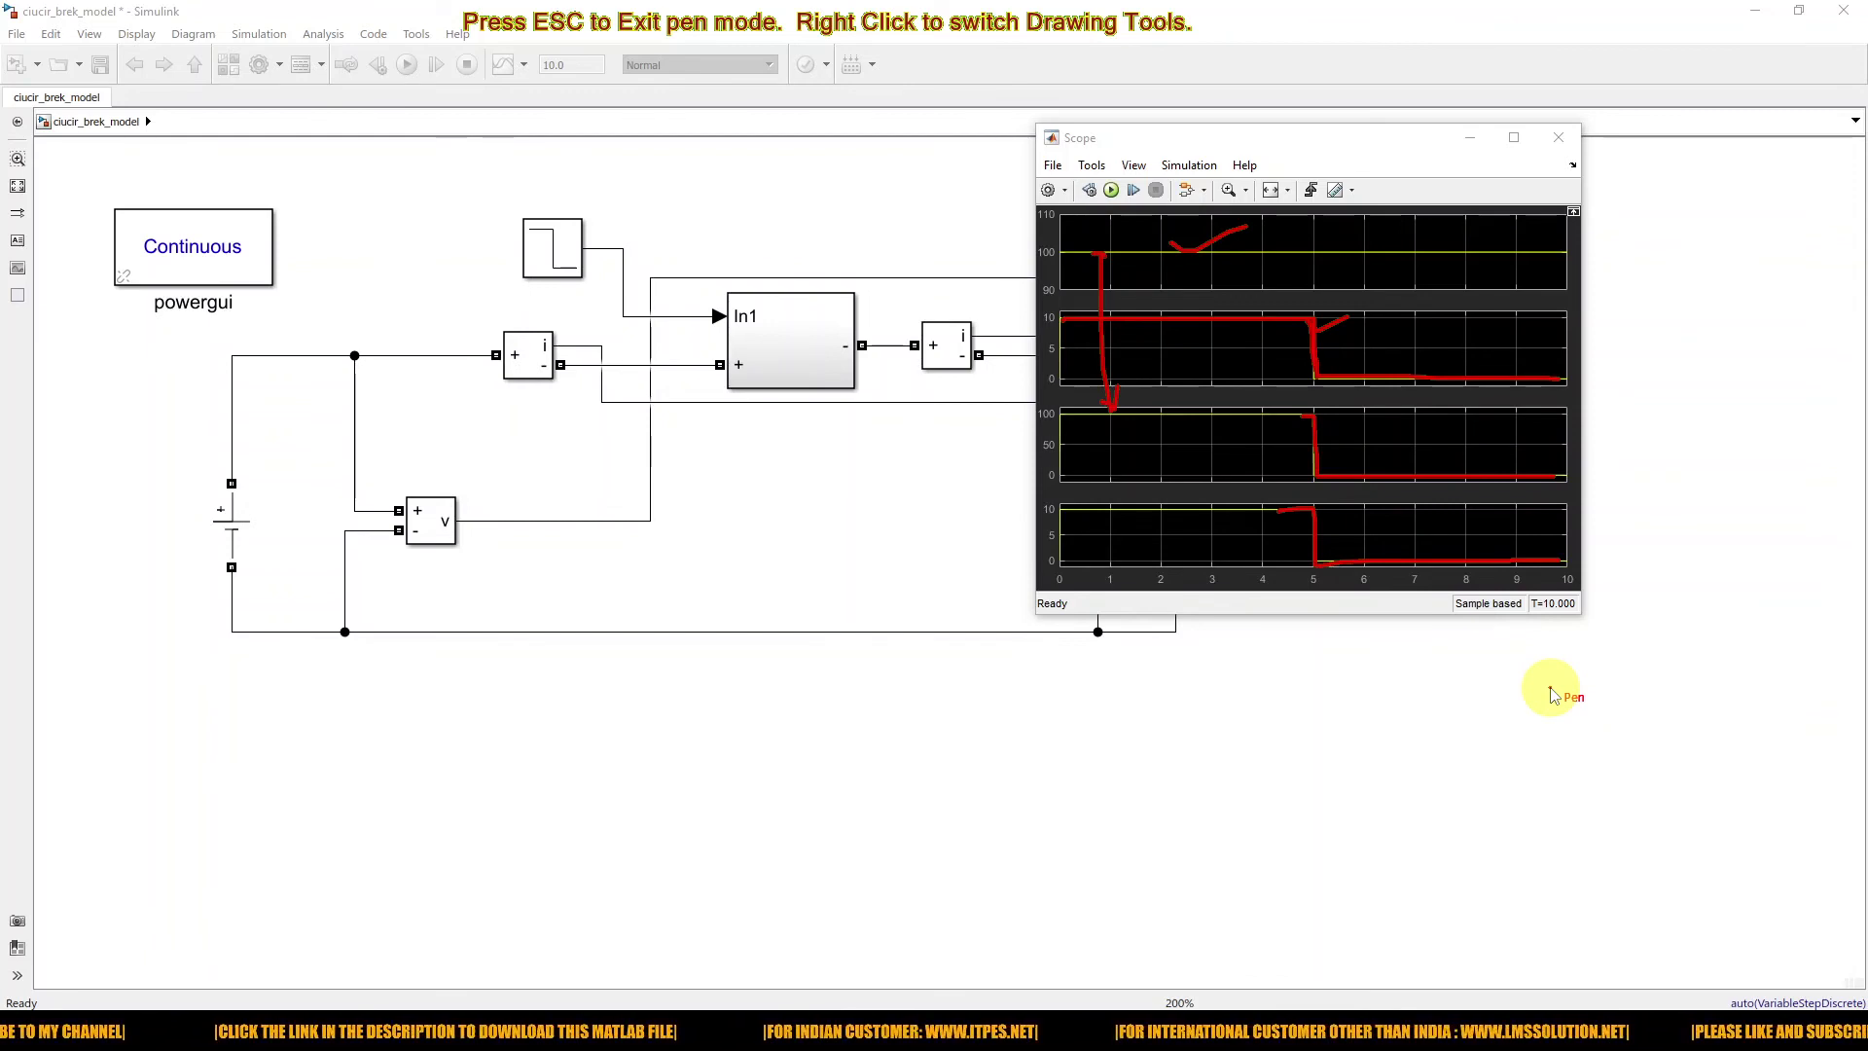
key(Escape)
- Bring the model window to the front and select the Pulse Generator block
click(742, 233)
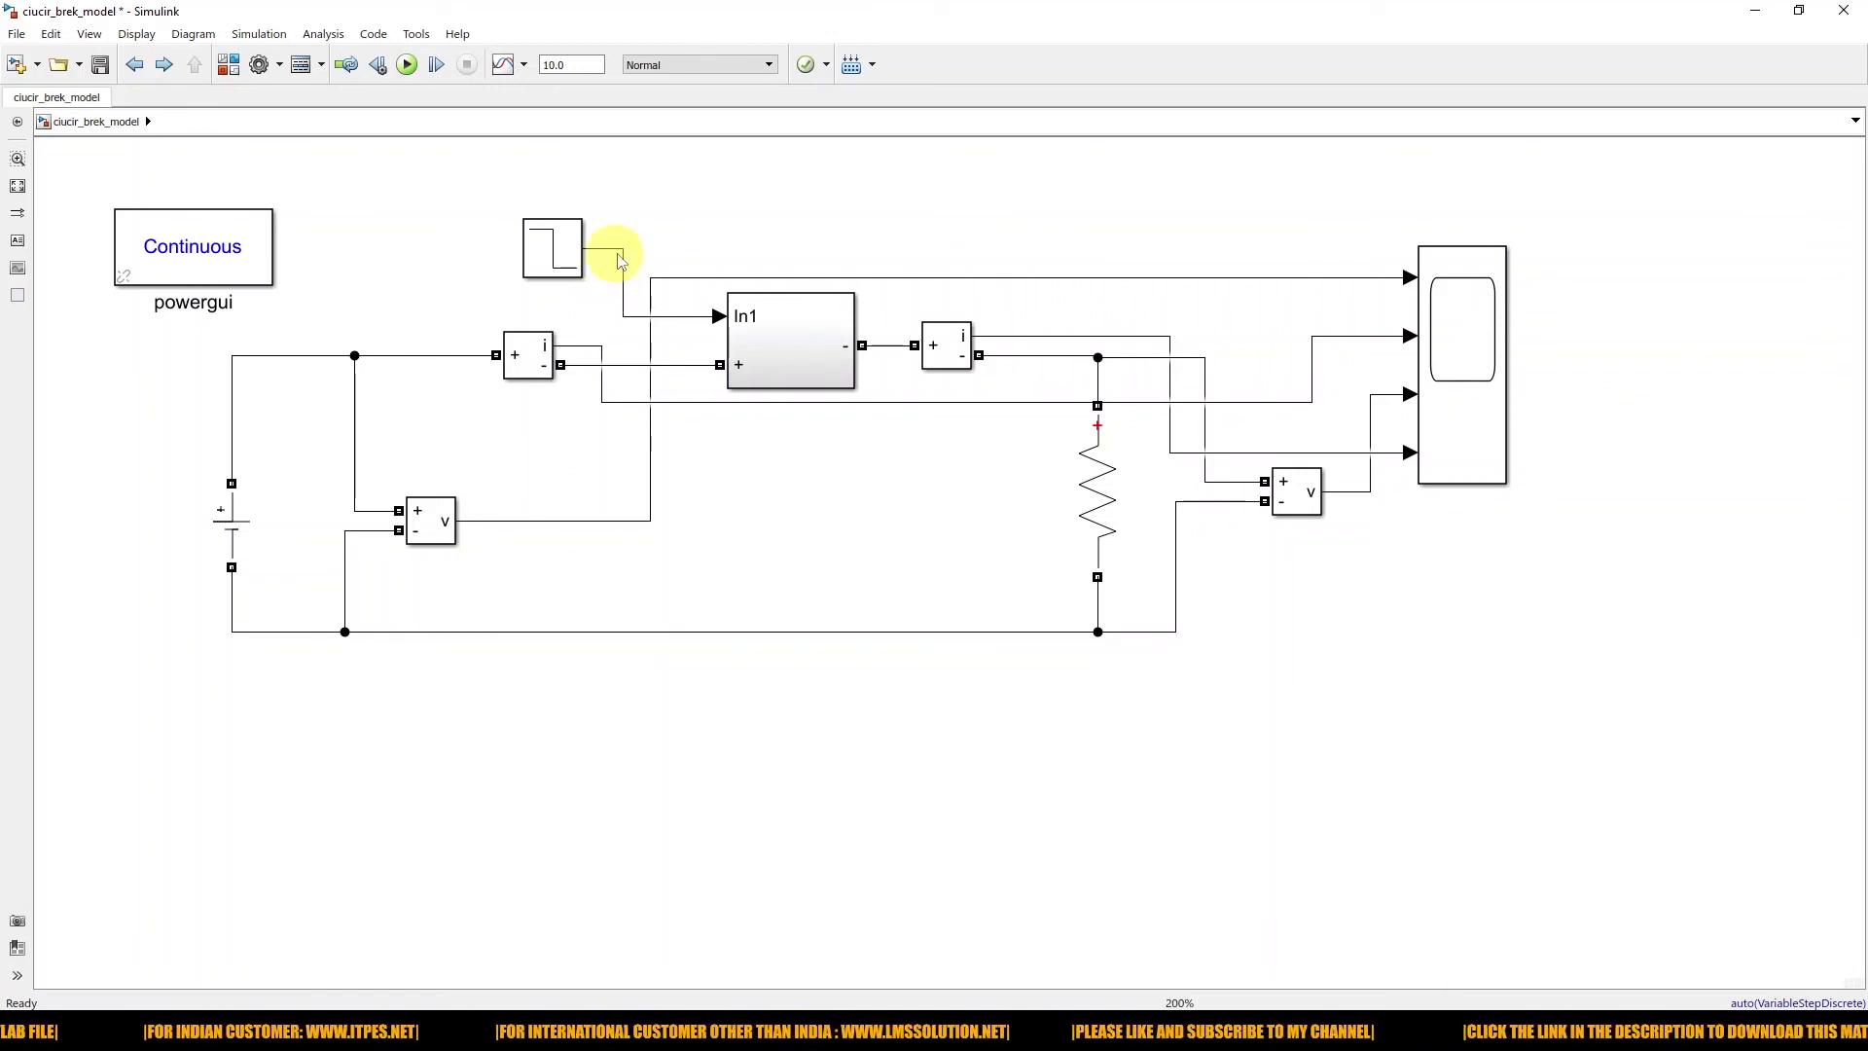
click(547, 280)
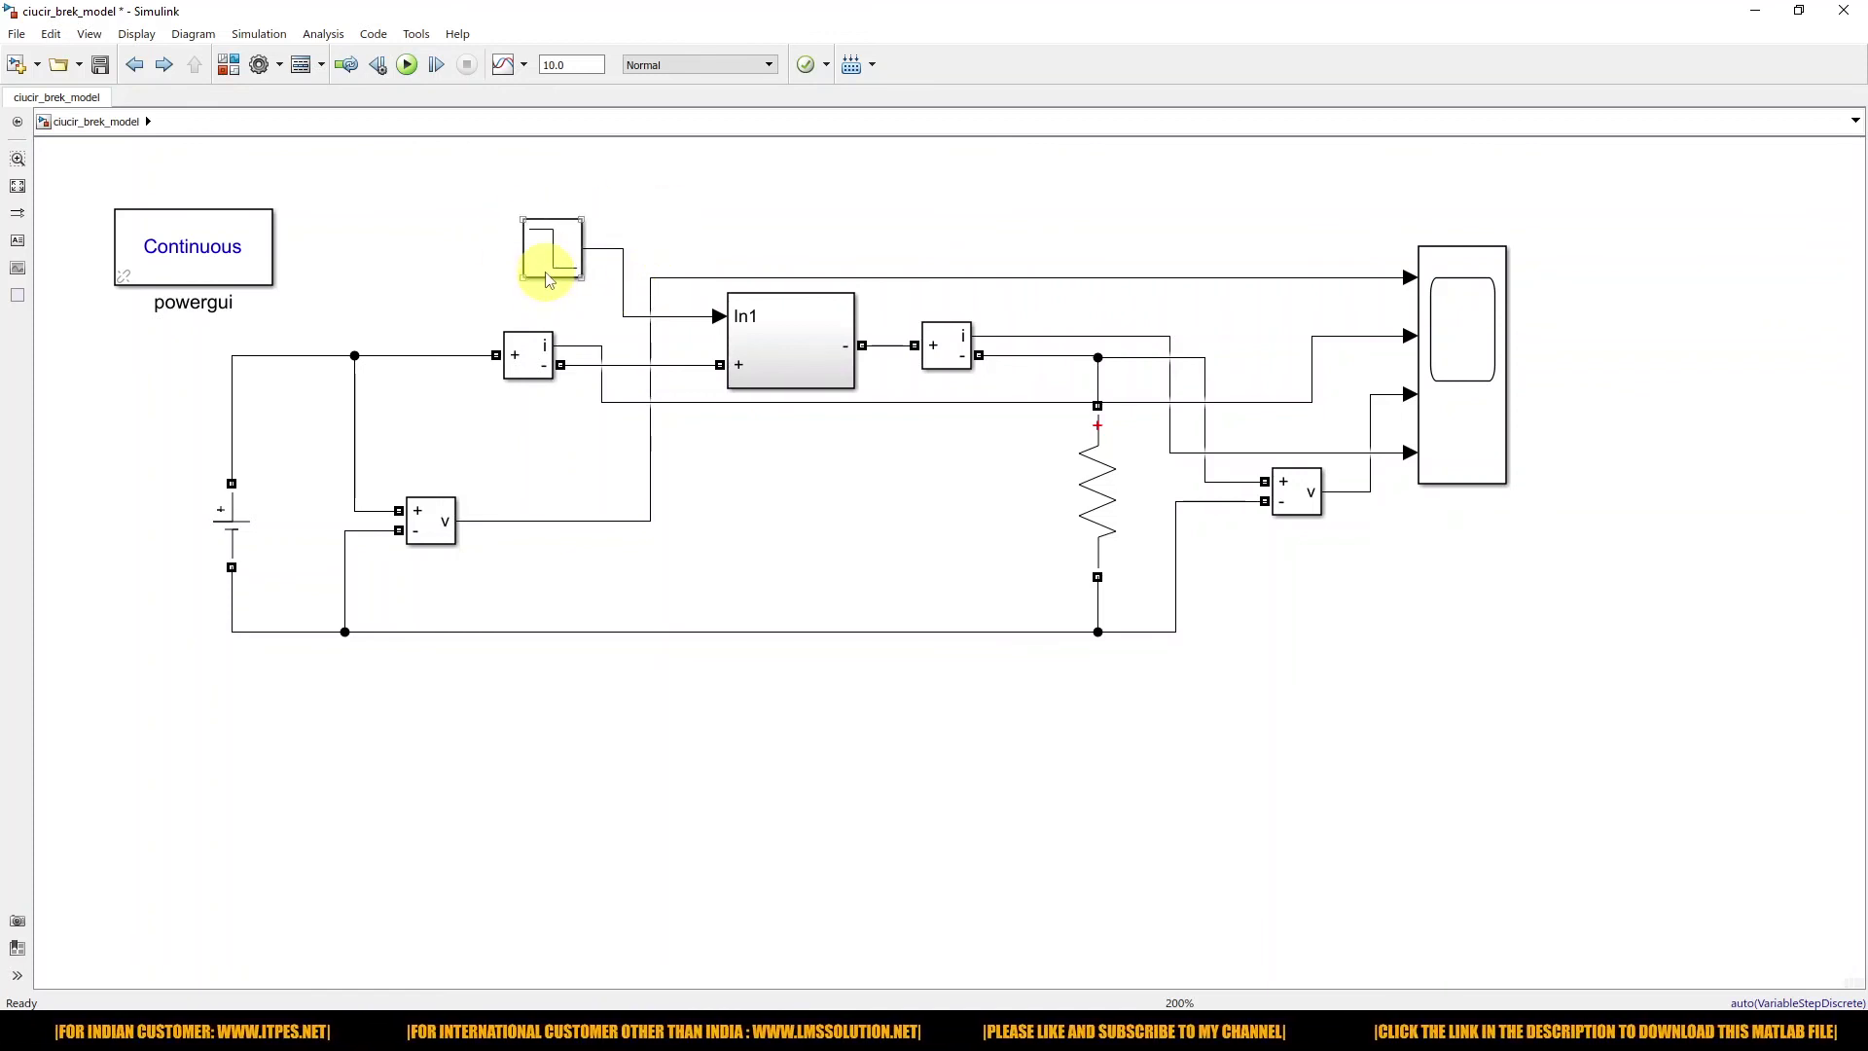